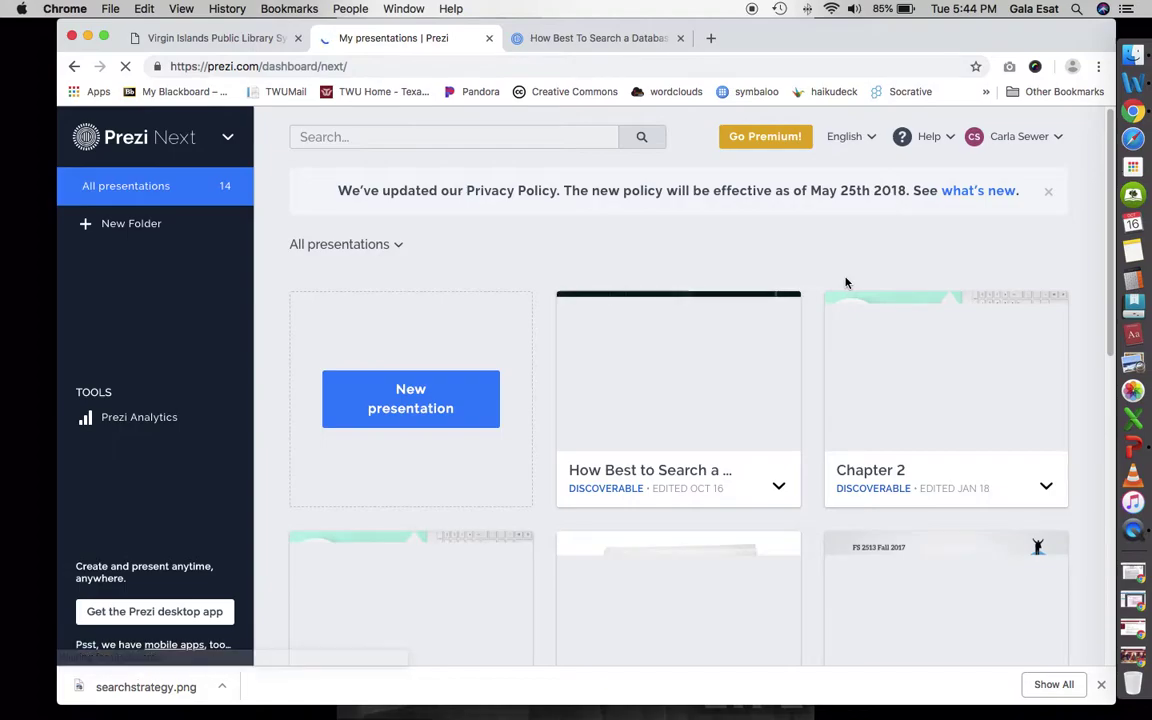
# - Open the "How Best to Search a ..." presentation for editing, and show slide 5 of the green Prezi presentation
pyautogui.moveTo(730, 463)
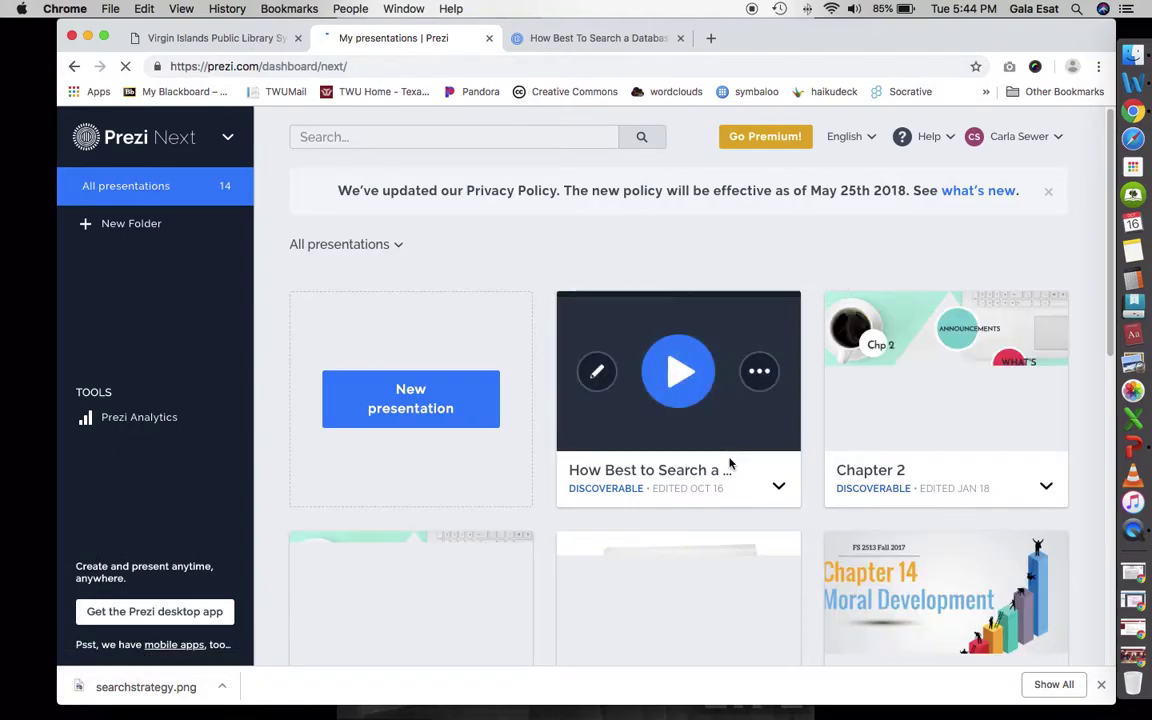
pyautogui.click(603, 381)
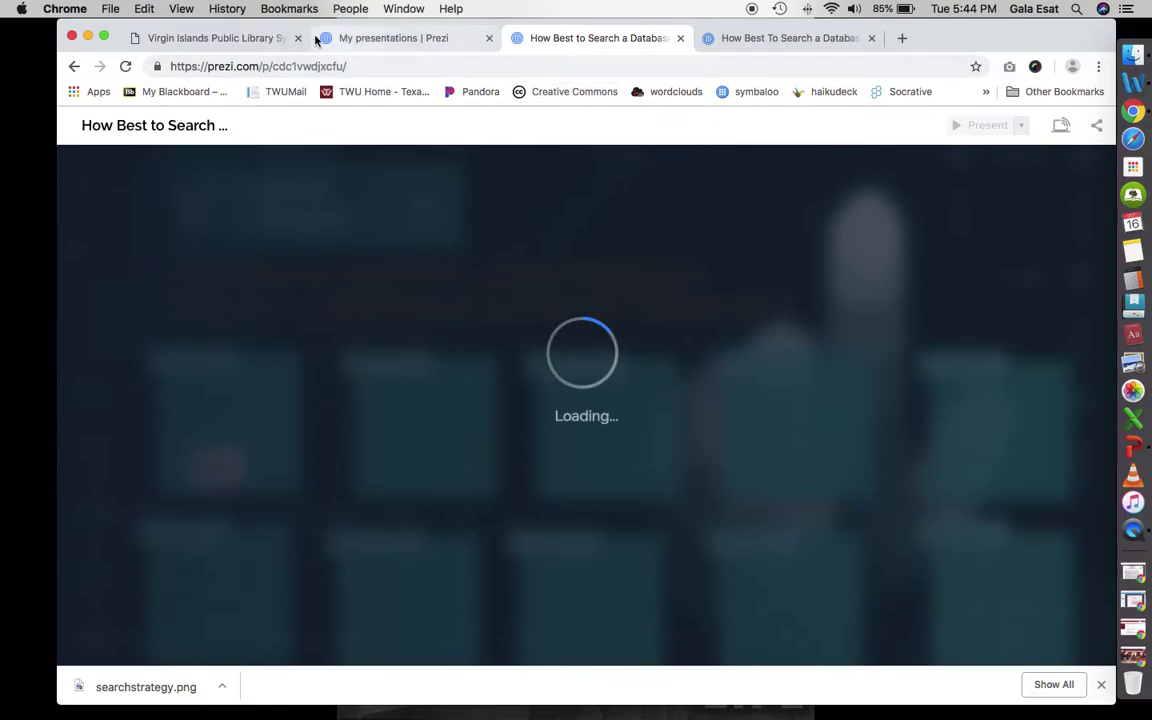
pyautogui.click(697, 37)
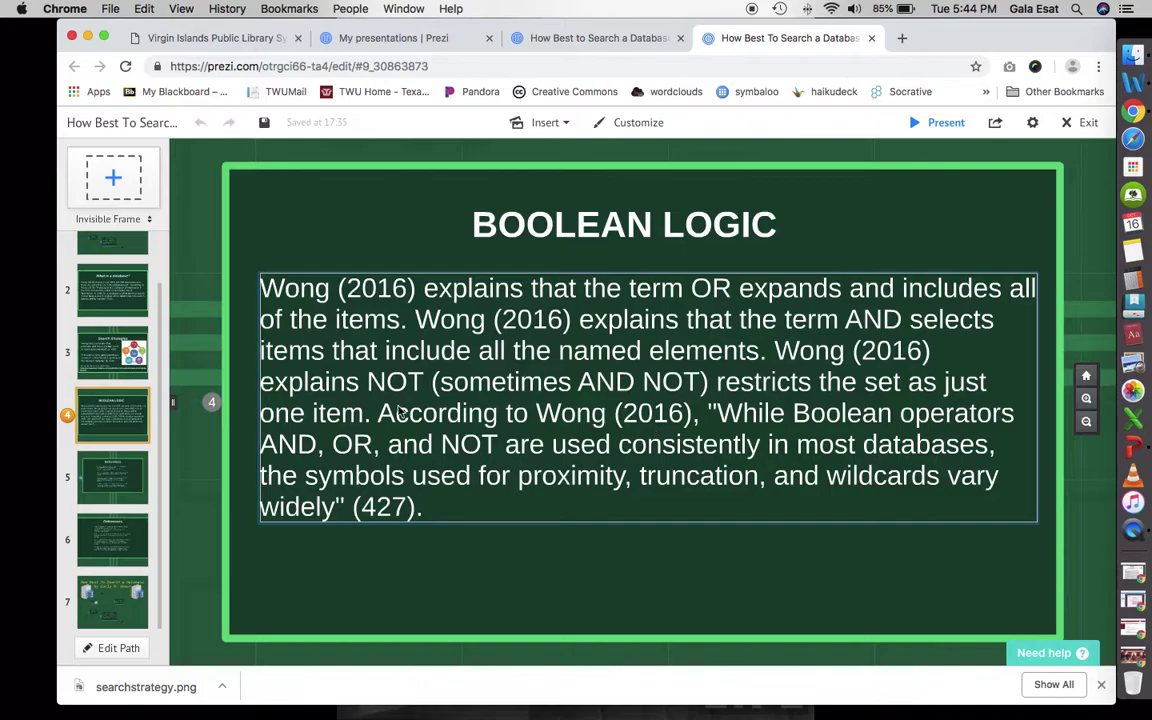
pyautogui.click(116, 474)
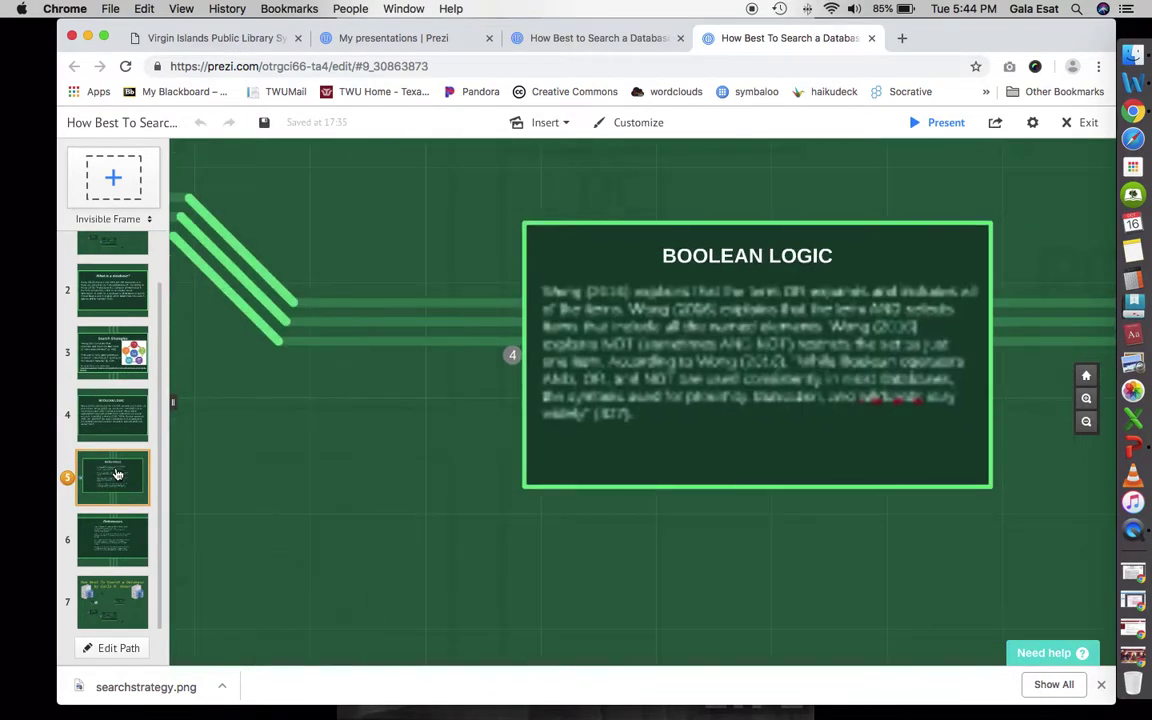
# - Look through the Virgin Islands Public Library System home page for its catalog, databases and other resources
pyautogui.click(398, 40)
pyautogui.click(245, 39)
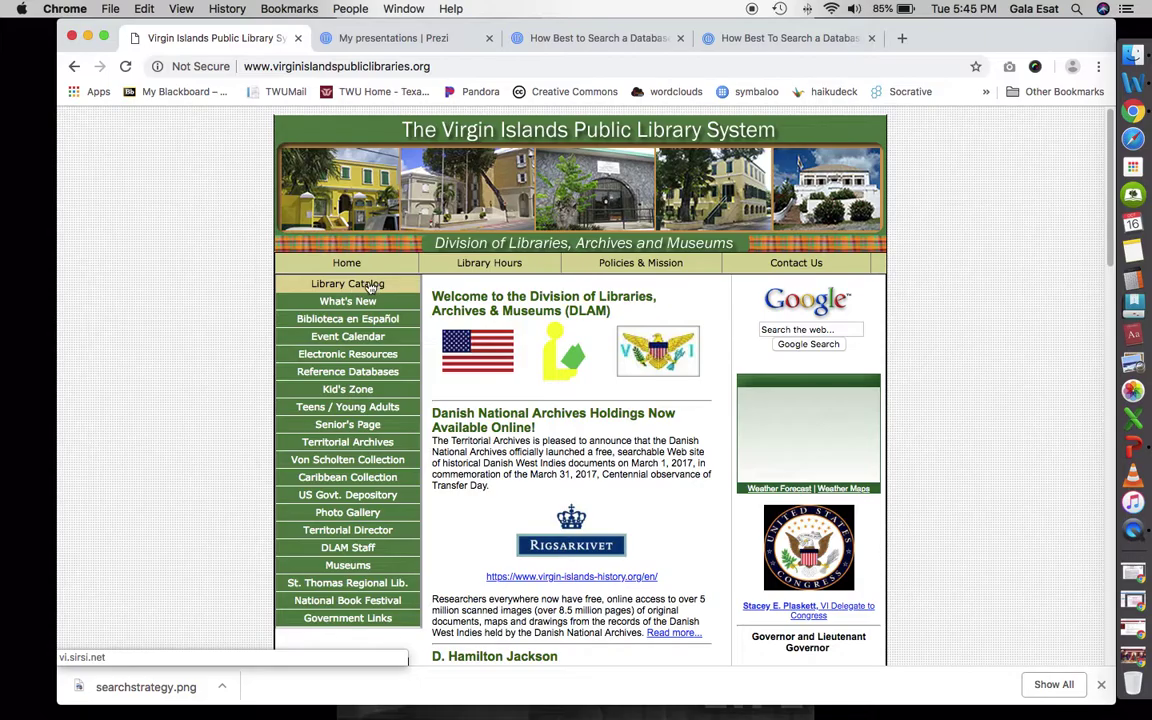
pyautogui.scroll(-5, 683, 346)
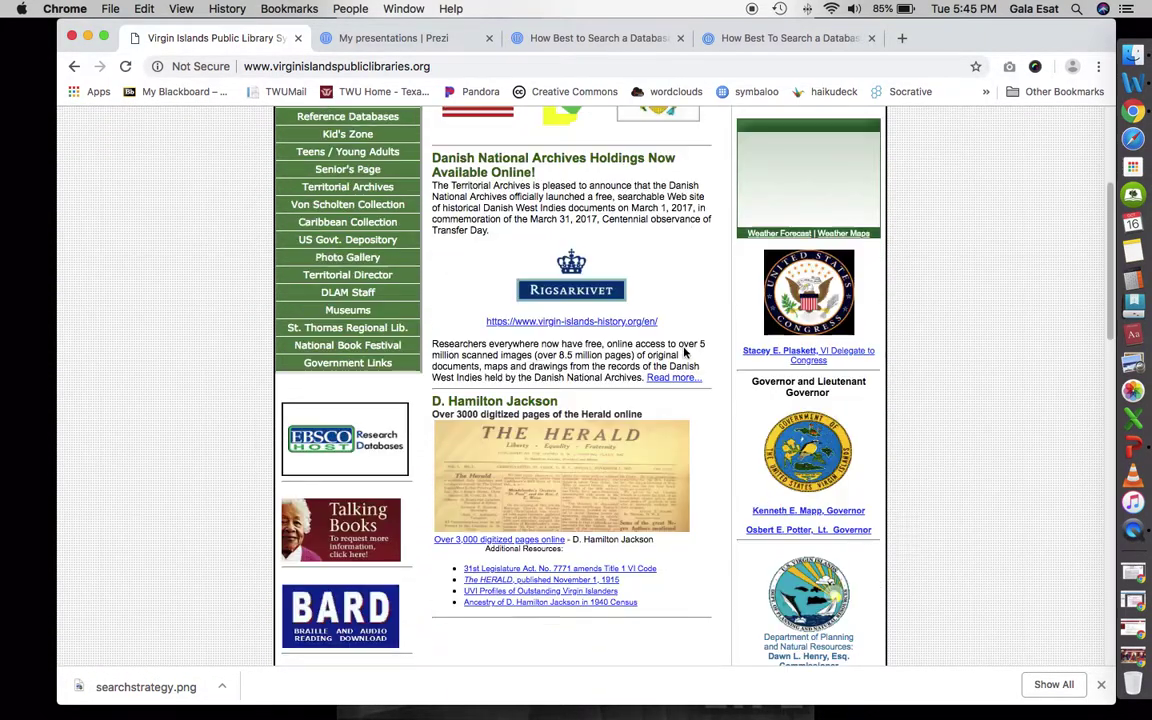
pyautogui.scroll(-10, 683, 346)
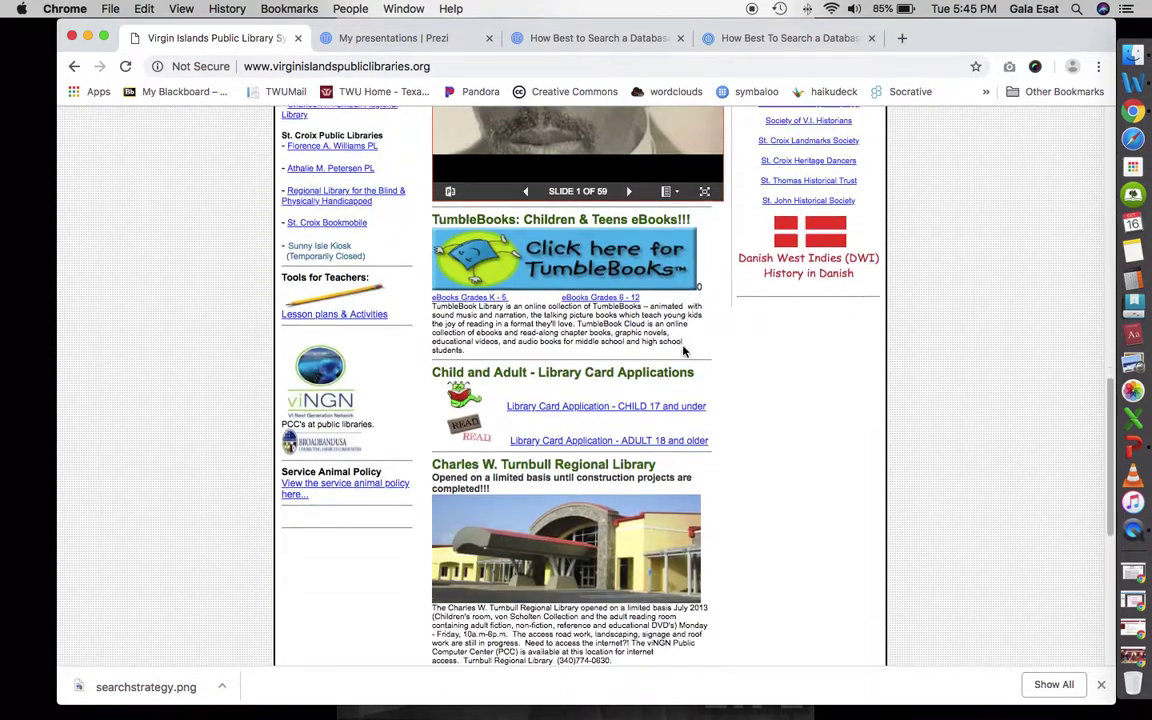
pyautogui.scroll(-5, 684, 350)
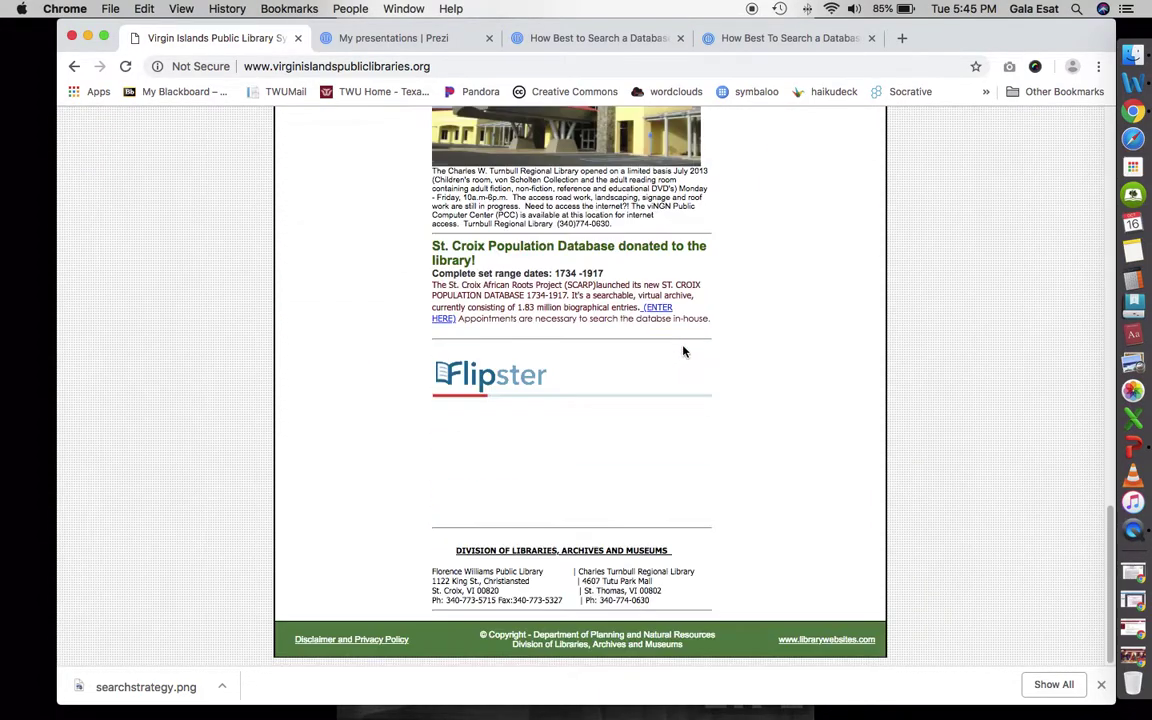
pyautogui.scroll(8, 683, 351)
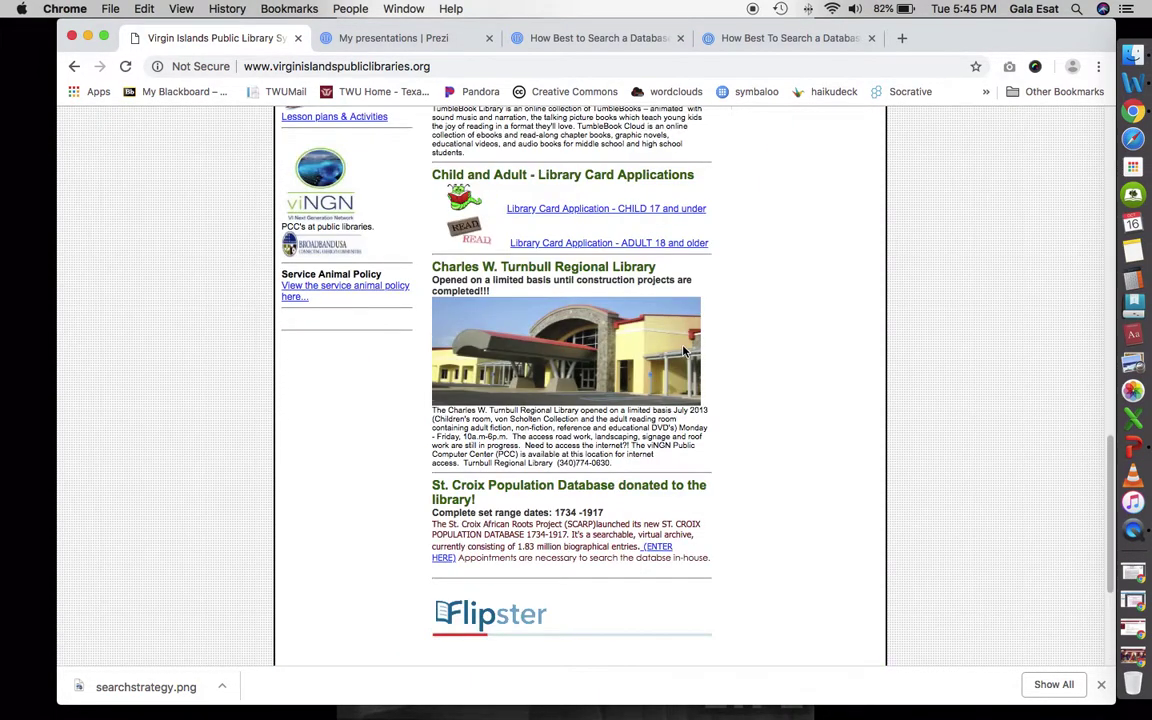
pyautogui.scroll(8, 683, 349)
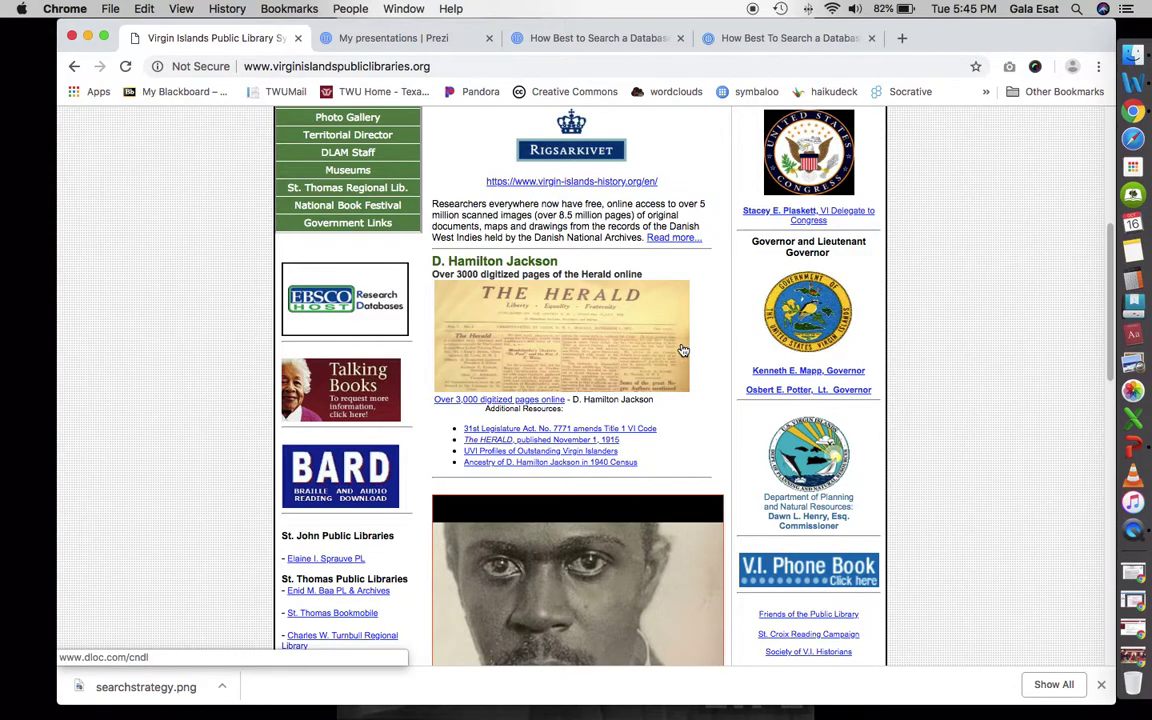
pyautogui.scroll(1, 683, 349)
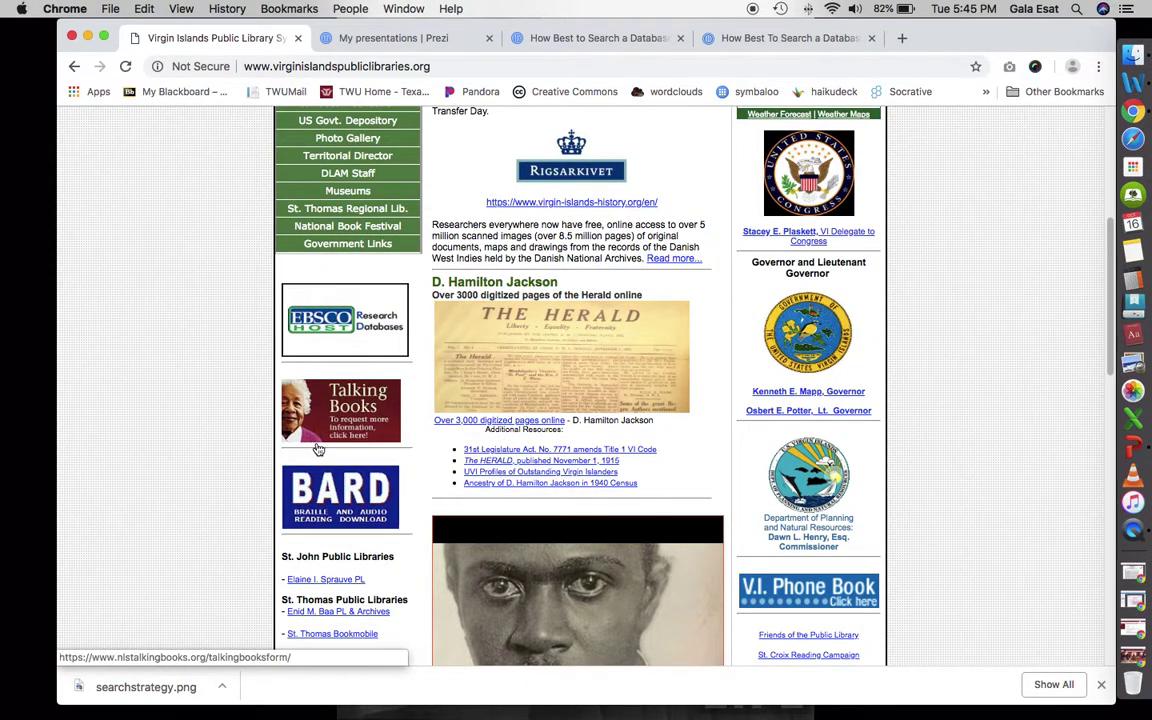
pyautogui.scroll(1, 693, 355)
pyautogui.scroll(5, 693, 355)
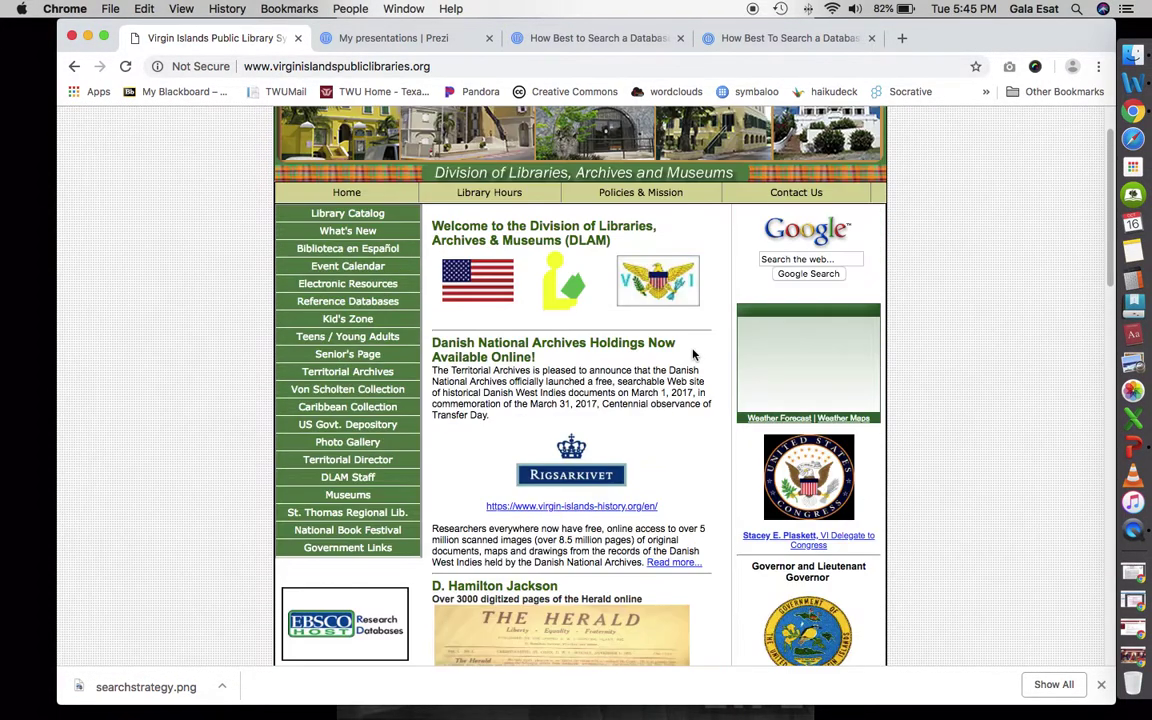
pyautogui.scroll(2, 692, 352)
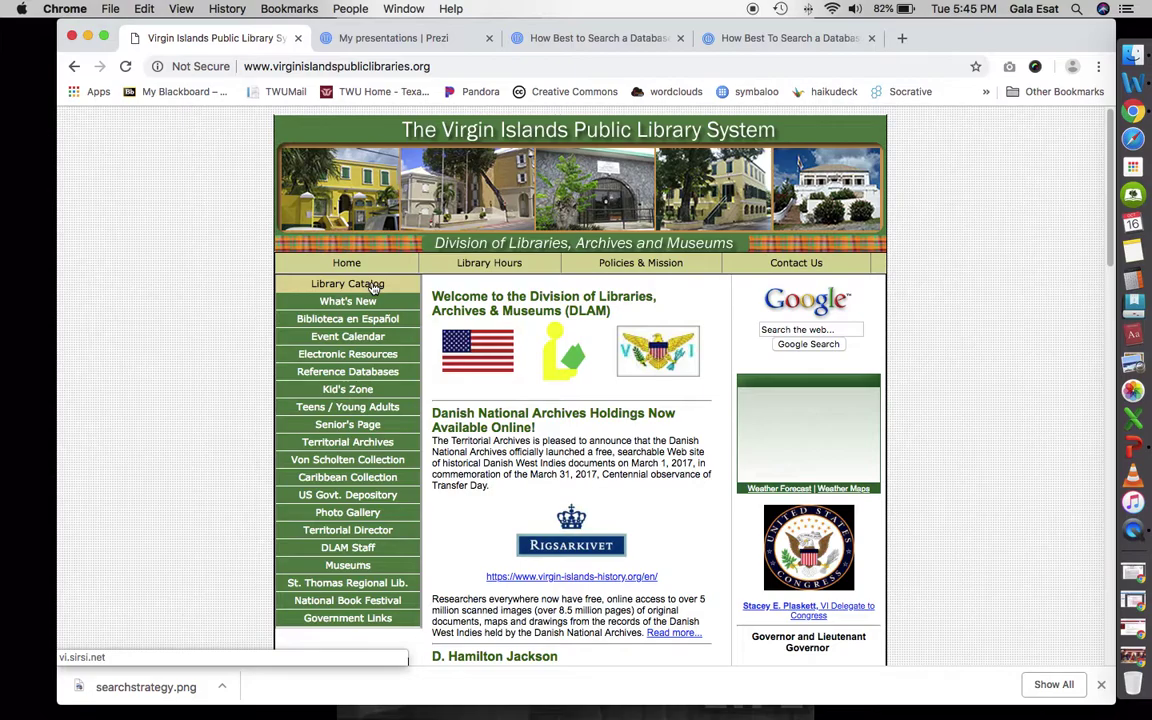
# - Check the loading Prezi presentation, then open the Library Catalog from the Virgin Islands Public Library System site
pyautogui.click(560, 38)
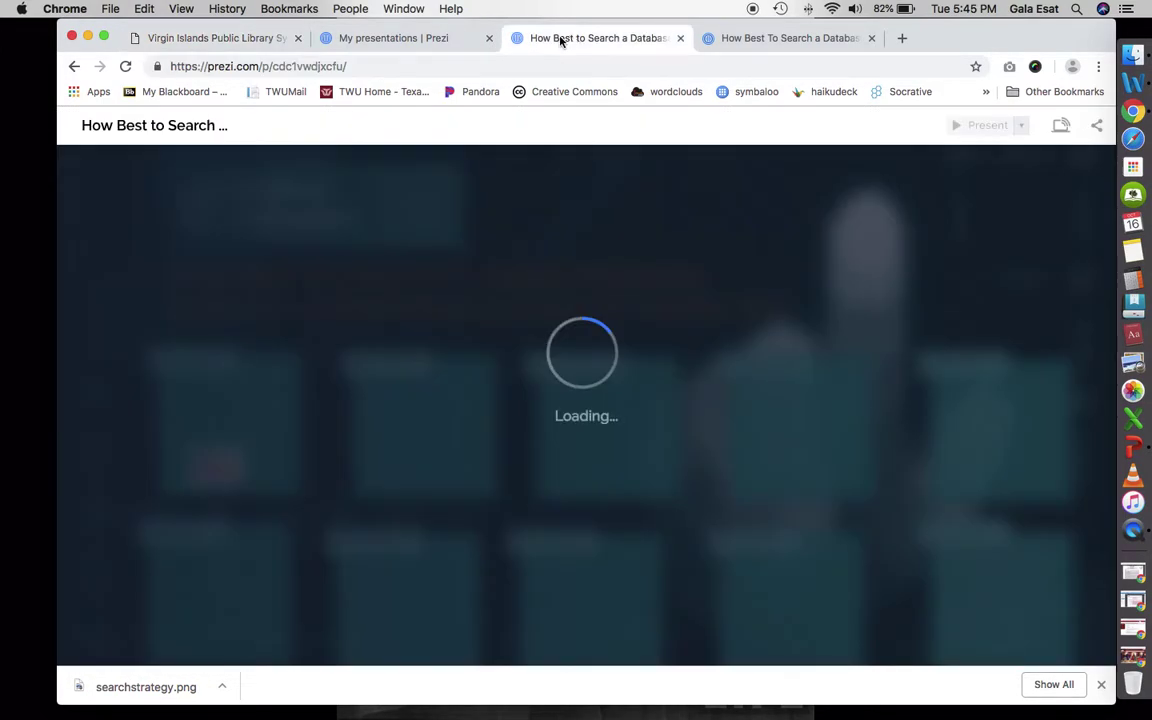
pyautogui.click(221, 38)
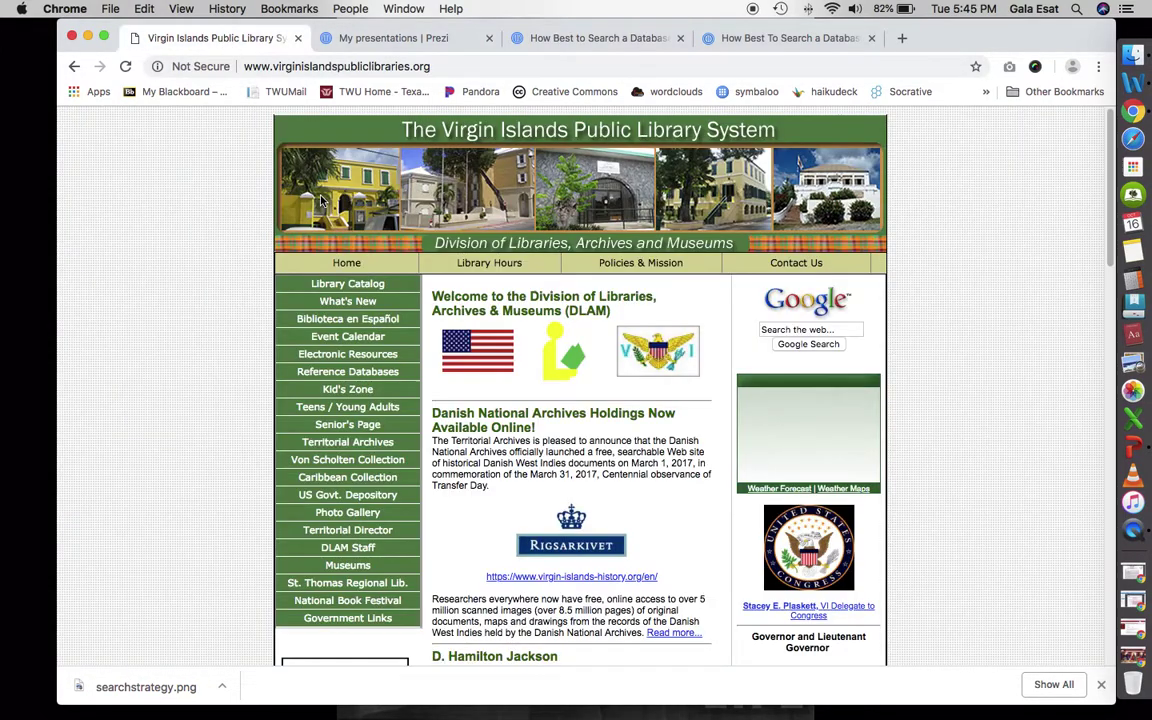
pyautogui.click(383, 286)
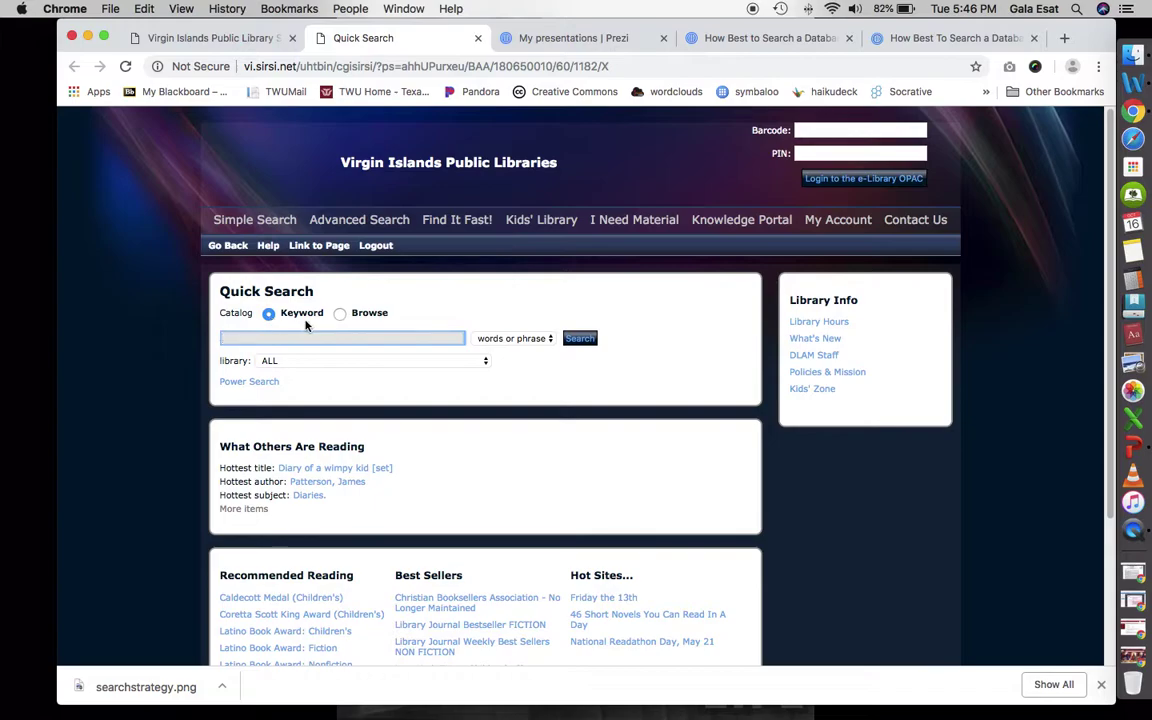
# - Run a Browse quick search for "make believe animals" by words or phrase in all libraries
pyautogui.click(340, 315)
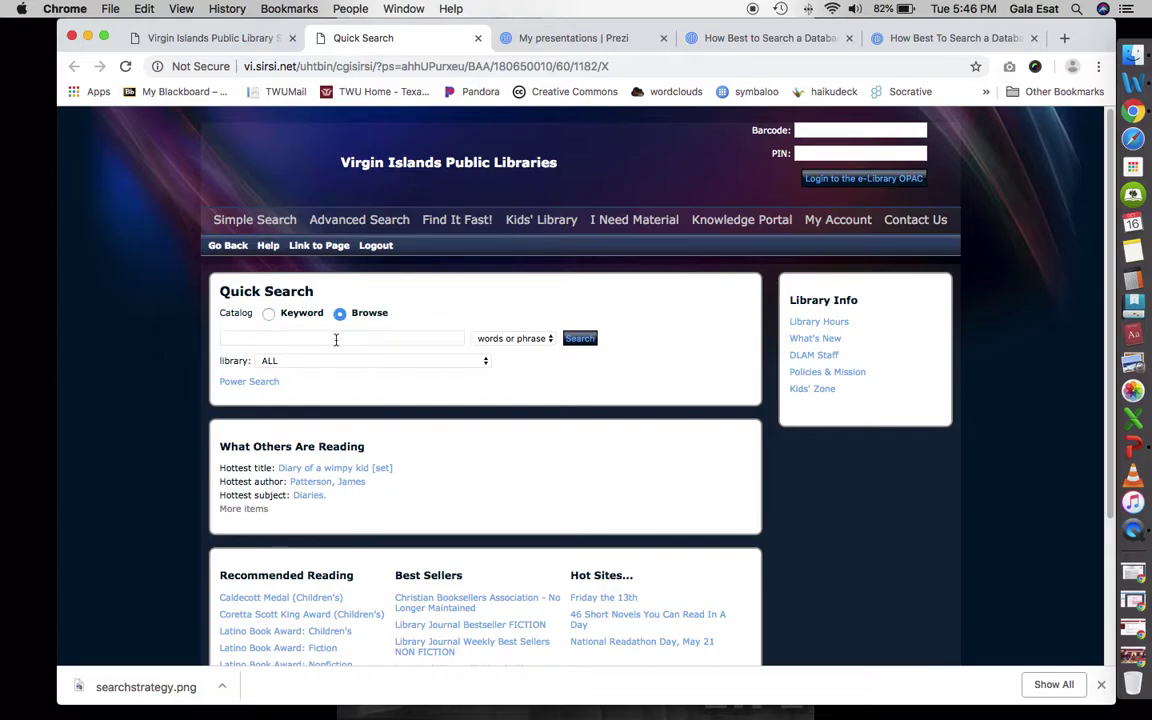
pyautogui.click(335, 338)
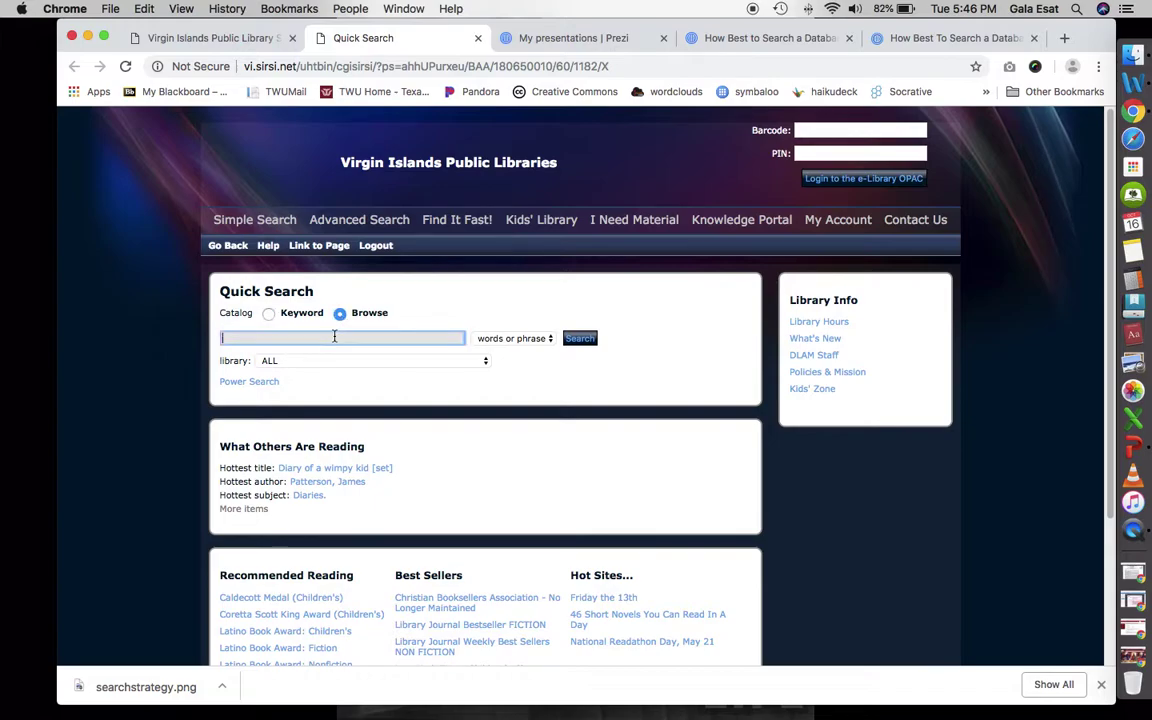
pyautogui.click(548, 340)
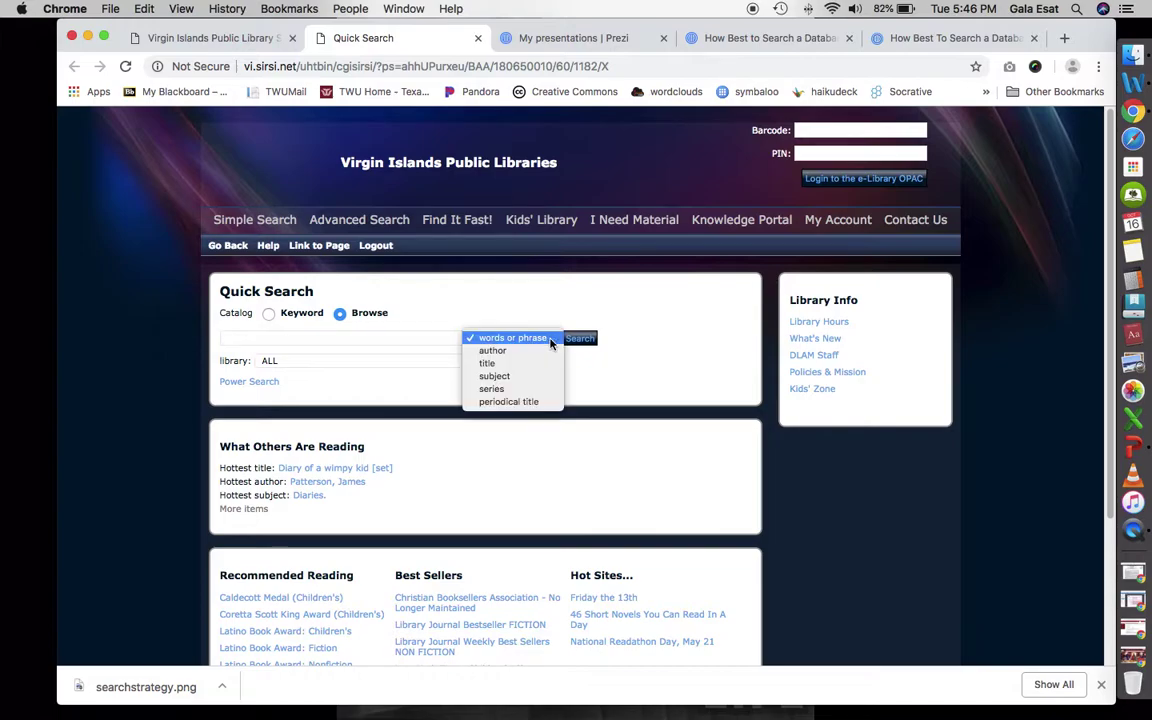
pyautogui.click(424, 340)
pyautogui.click(421, 338)
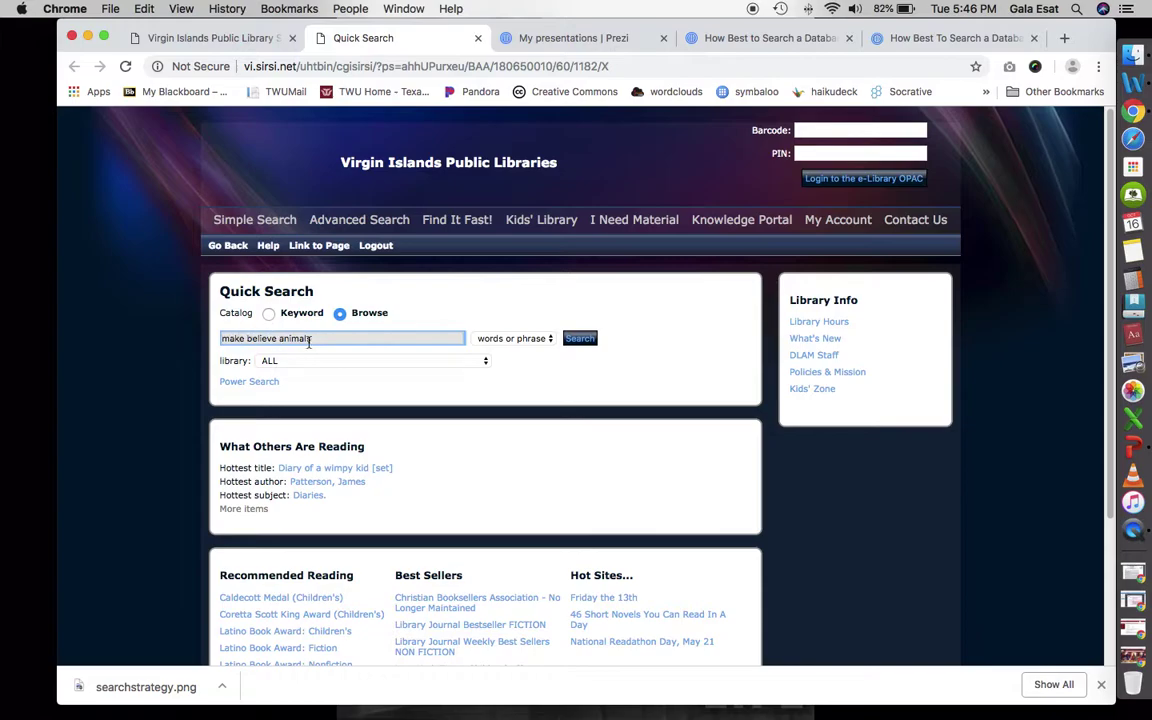
pyautogui.press('Right')
pyautogui.click(297, 367)
pyautogui.click(297, 367)
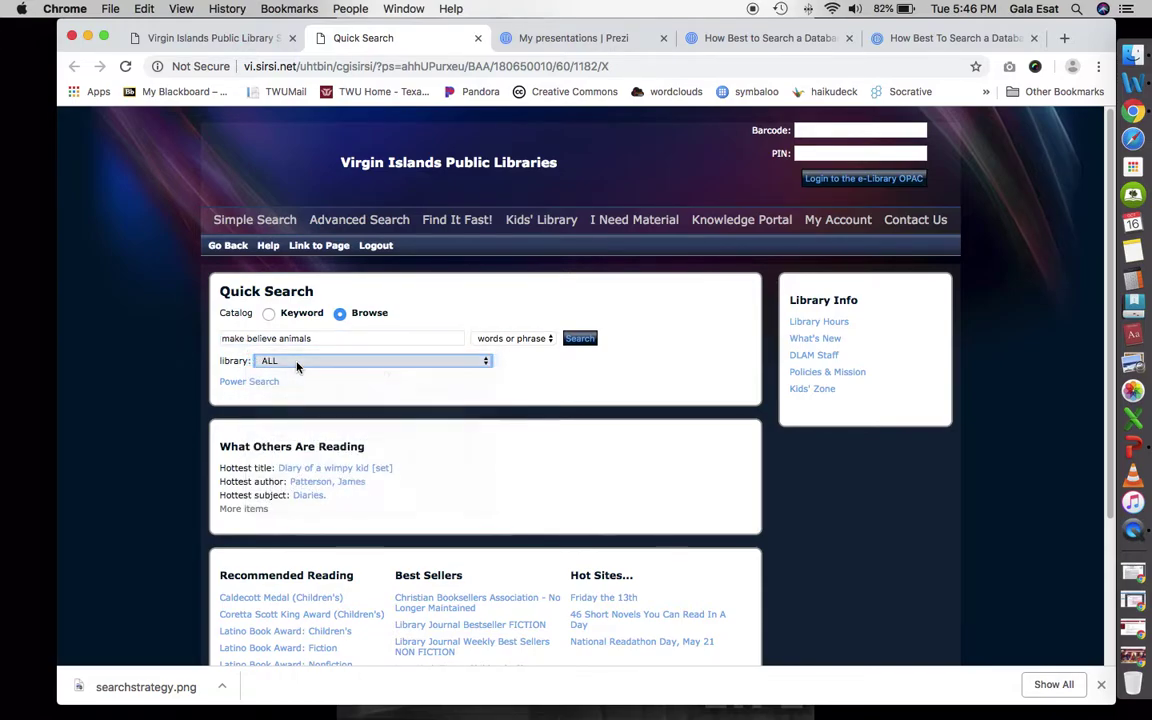
pyautogui.click(580, 339)
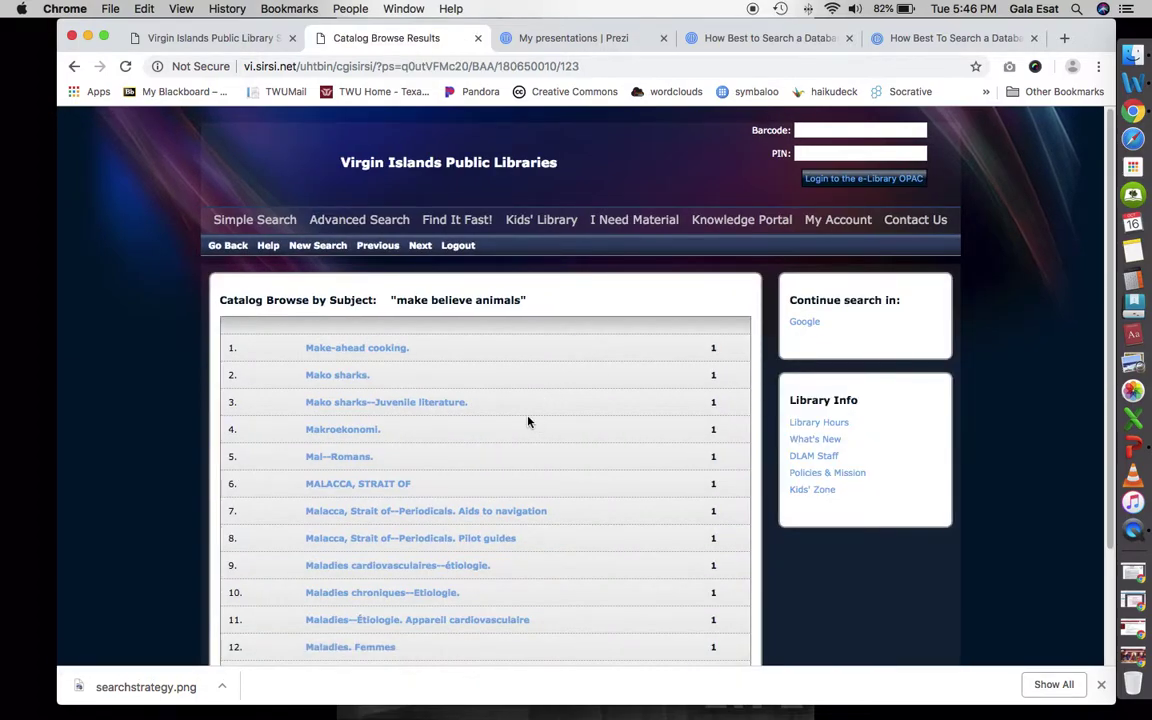
# - Examine the full list of catalog browse results for "make believe animals"
pyautogui.scroll(5, 525, 420)
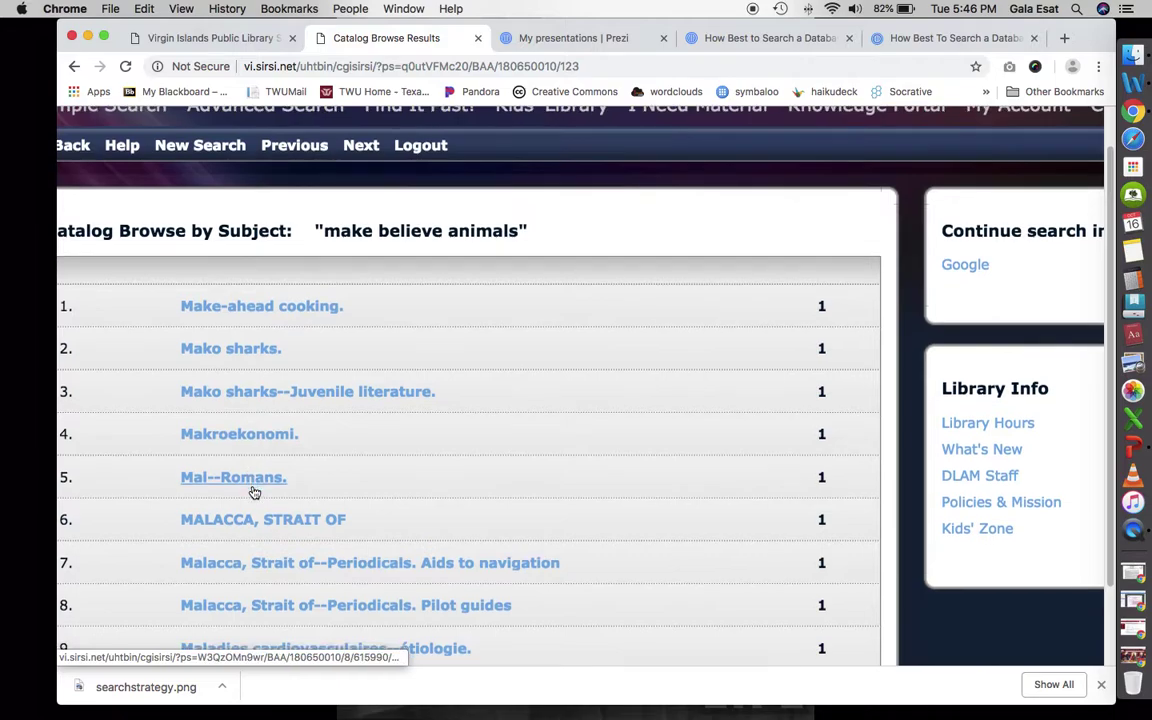
pyautogui.scroll(-1, 240, 492)
pyautogui.scroll(-5, 253, 490)
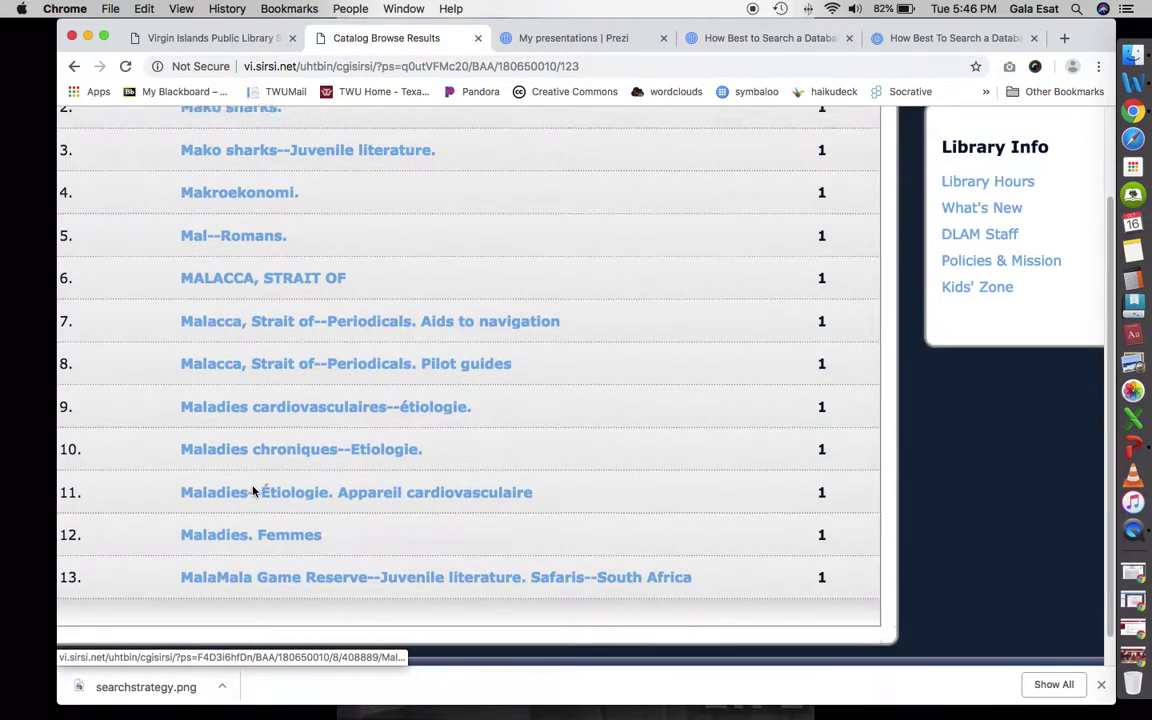
pyautogui.scroll(-3, 253, 490)
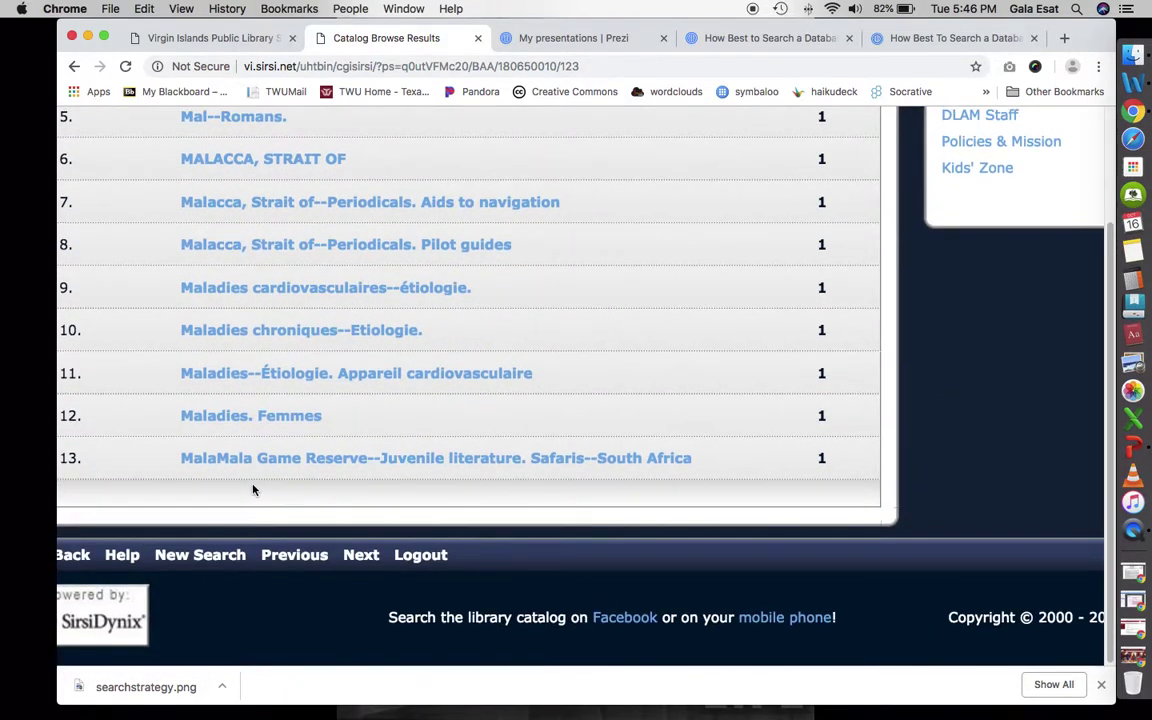
pyautogui.press('super+minus')
pyautogui.press('super+minus')
pyautogui.press('super+minus')
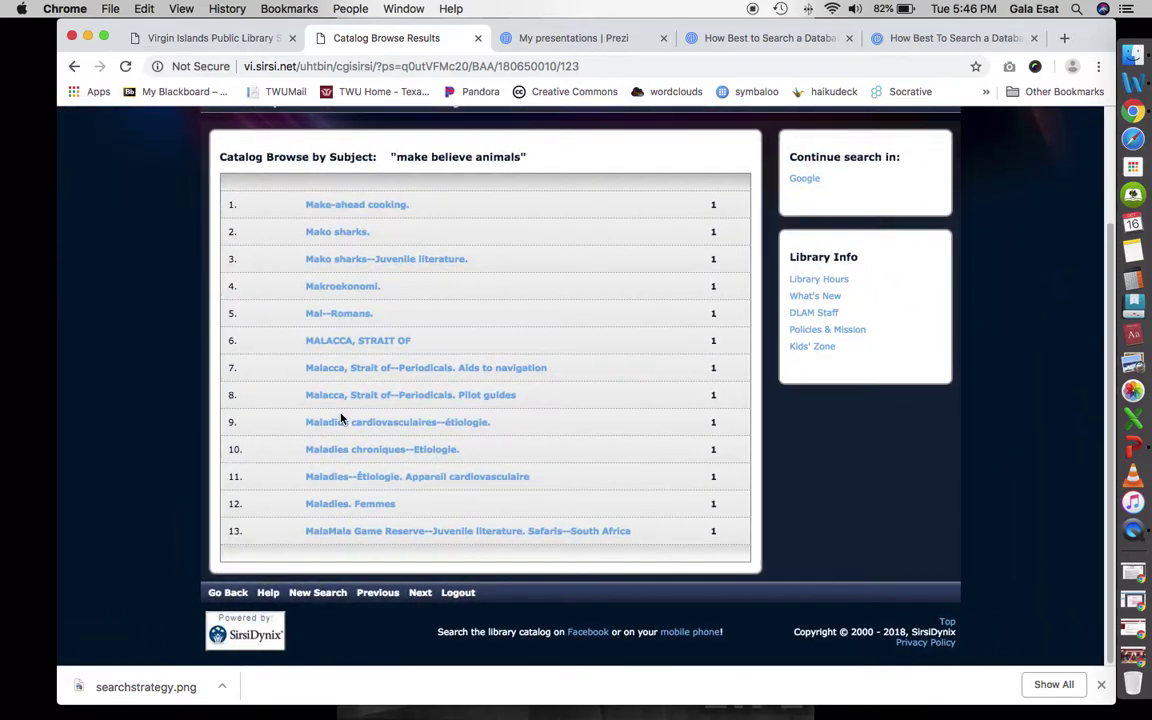
pyautogui.scroll(1, 340, 418)
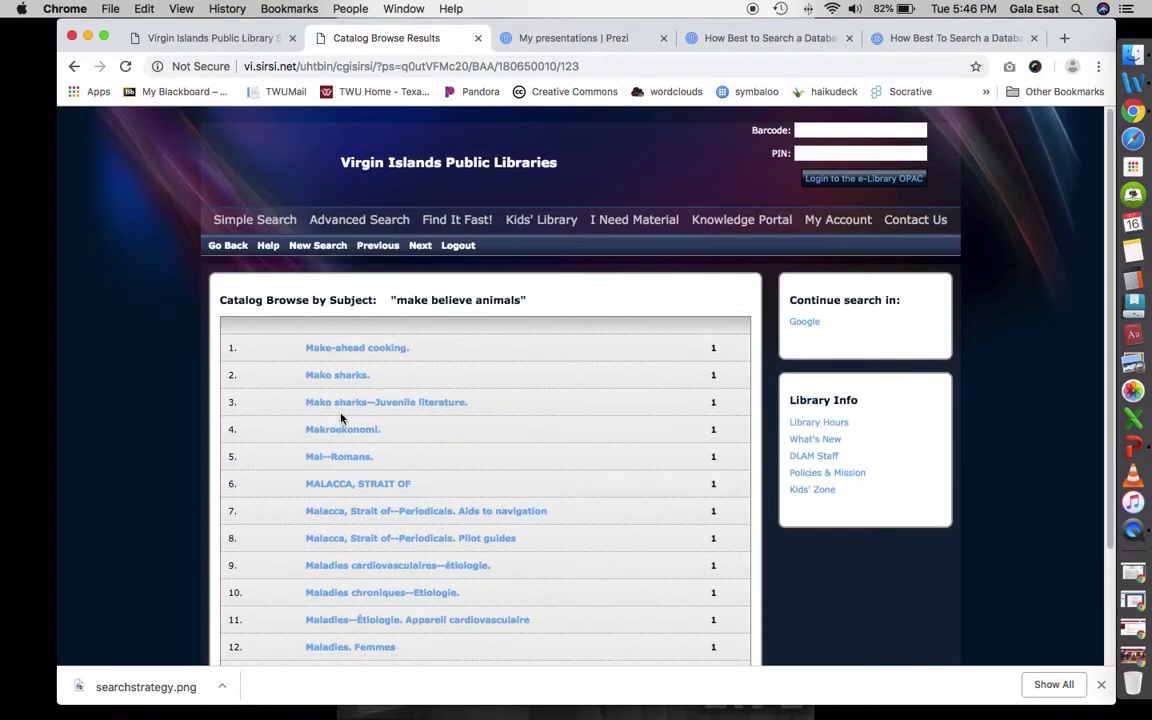
# - Go back to the quick search and run a Keyword search for "make believe animals" by words or phrase in all libraries
pyautogui.click(230, 246)
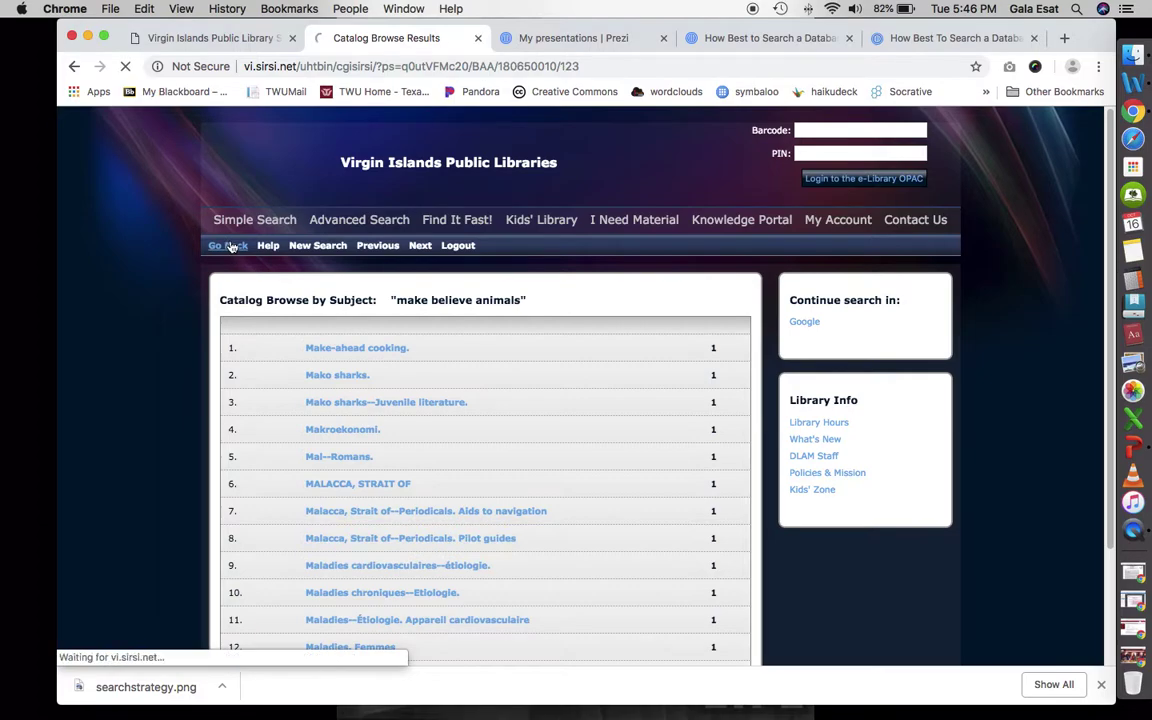
pyautogui.click(764, 37)
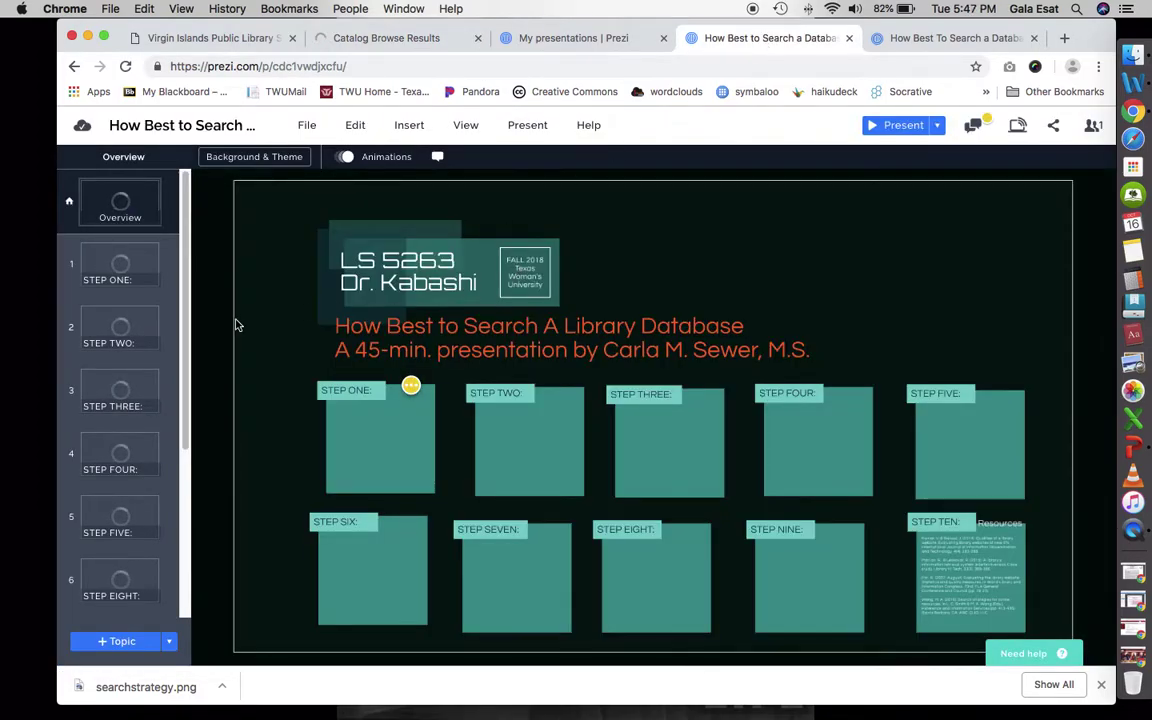
pyautogui.click(540, 37)
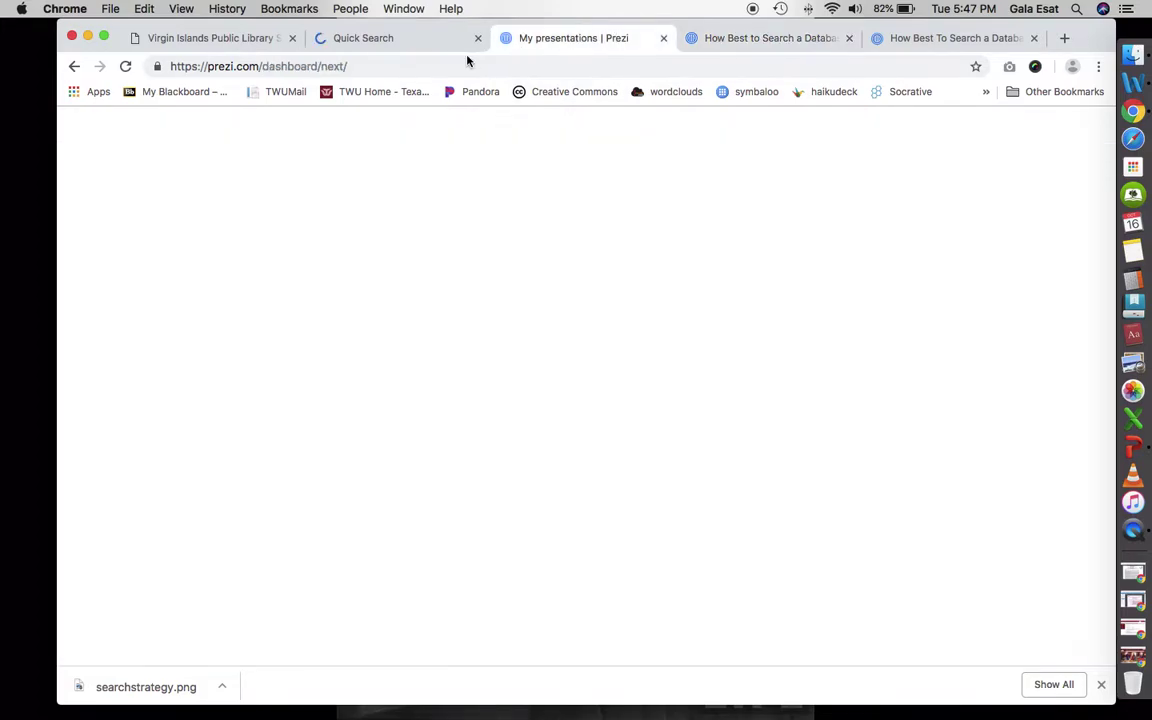
pyautogui.click(396, 40)
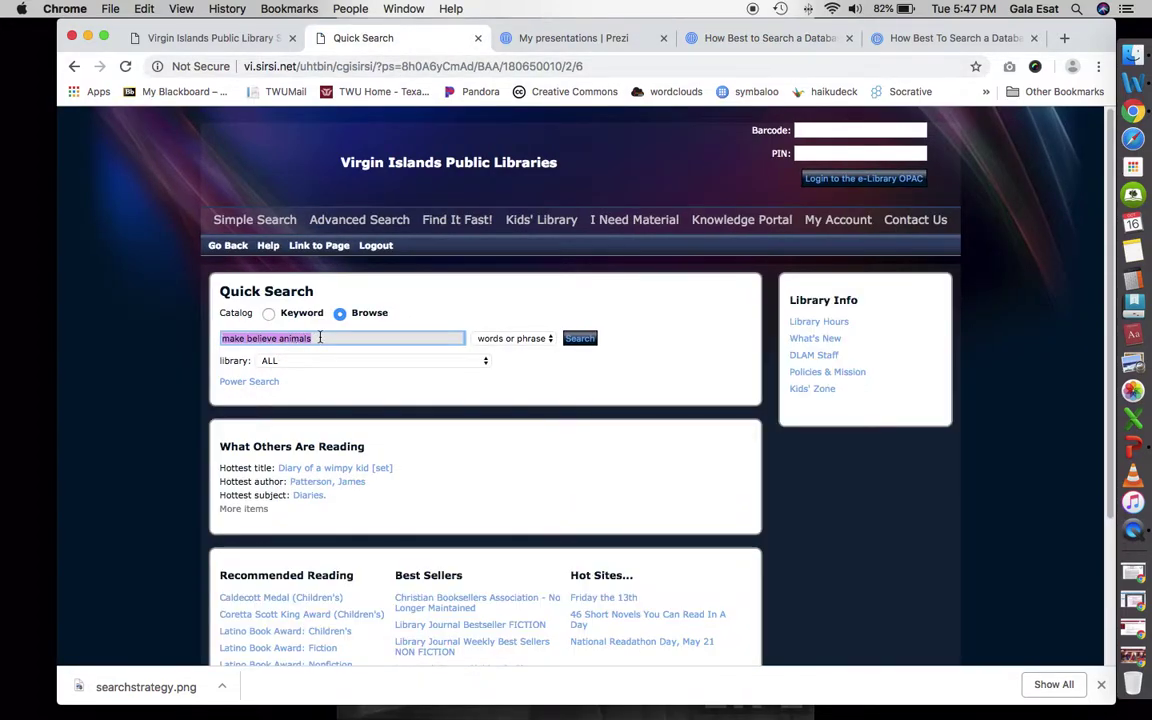
pyautogui.click(269, 316)
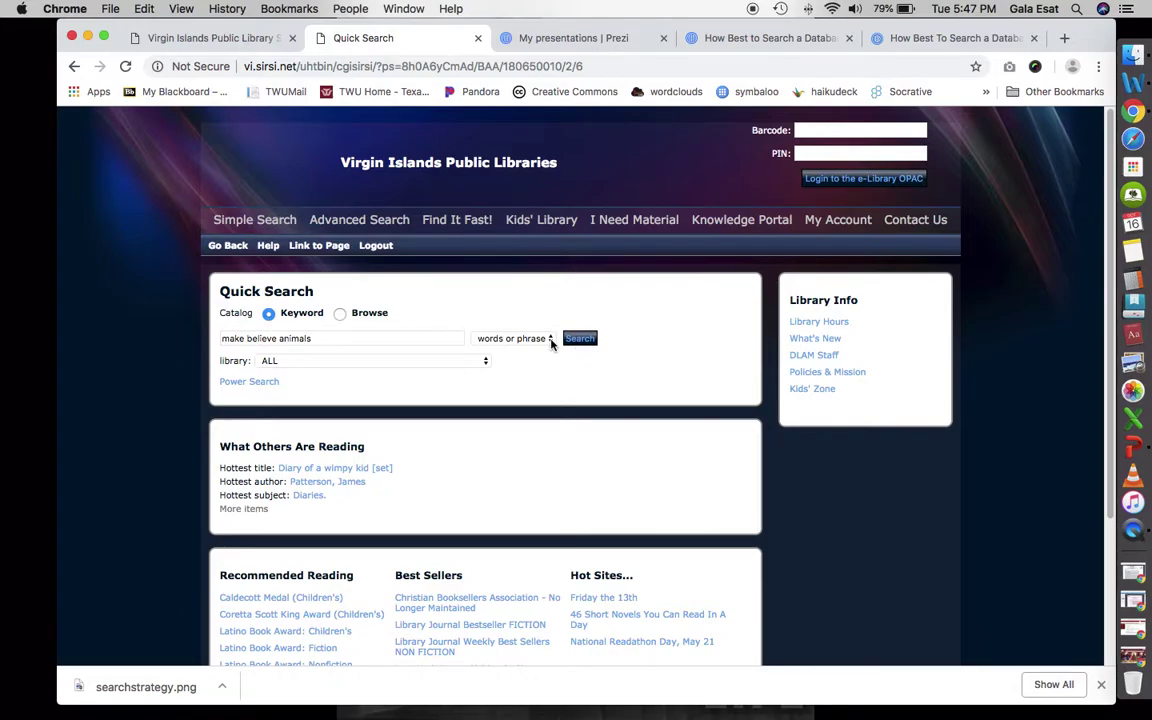
pyautogui.click(591, 341)
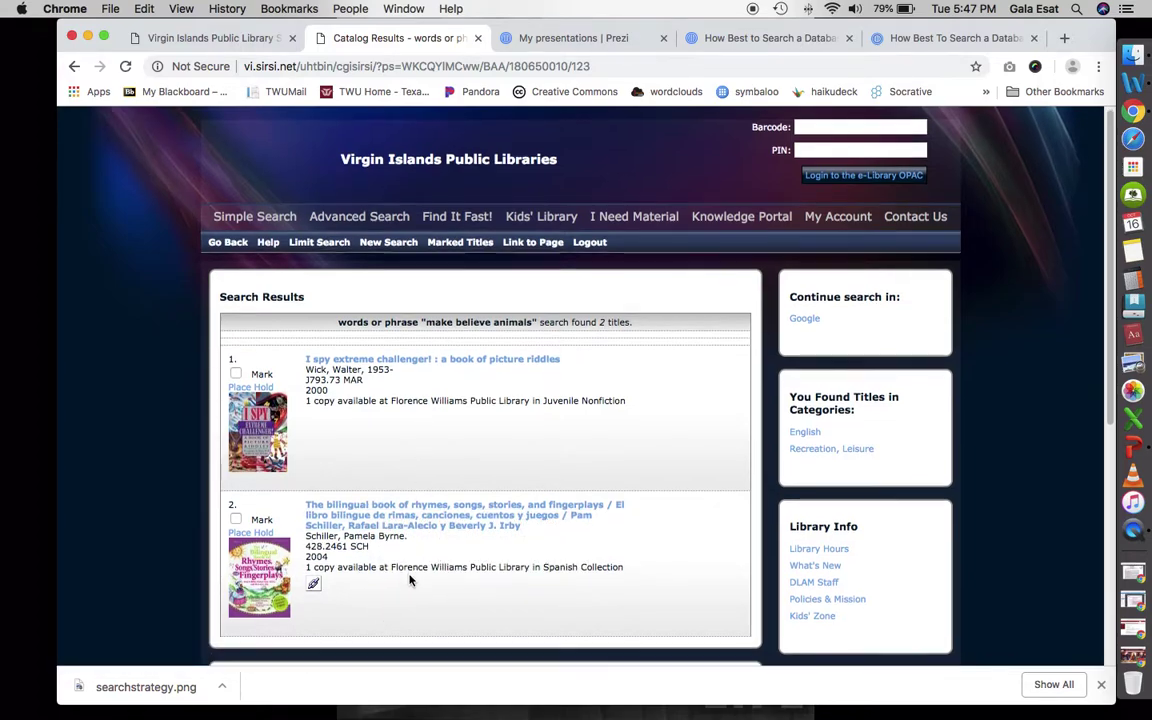
# - Open the catalog record of "The bilingual book of rhymes, songs, stories, and fingerplays" from the search results
pyautogui.scroll(-1, 409, 580)
pyautogui.scroll(1, 417, 561)
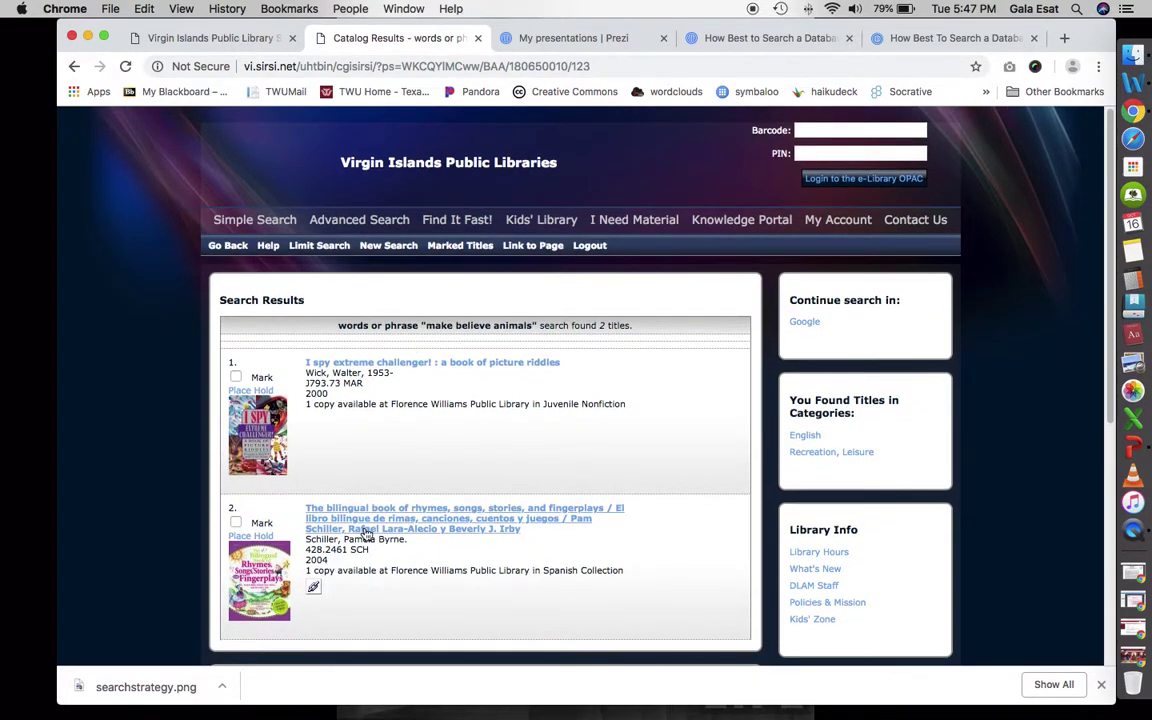
pyautogui.click(386, 522)
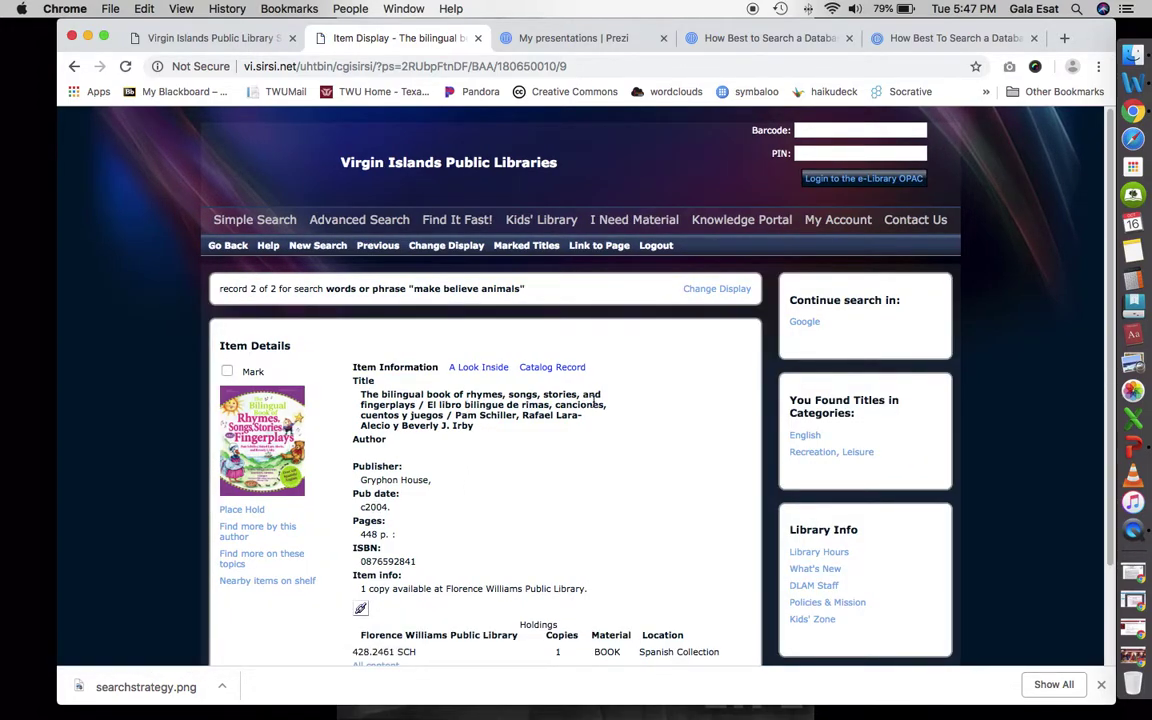
# - Go back from the item record through the search results to the quick search form
pyautogui.scroll(-2, 460, 475)
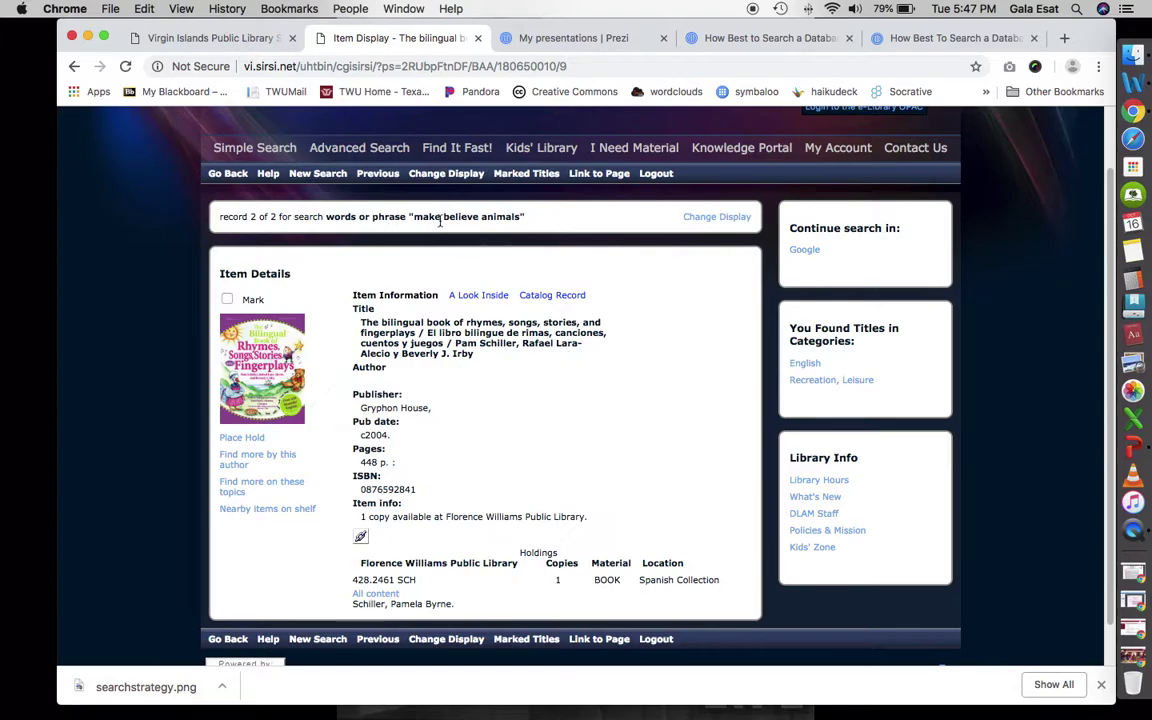
pyautogui.click(227, 175)
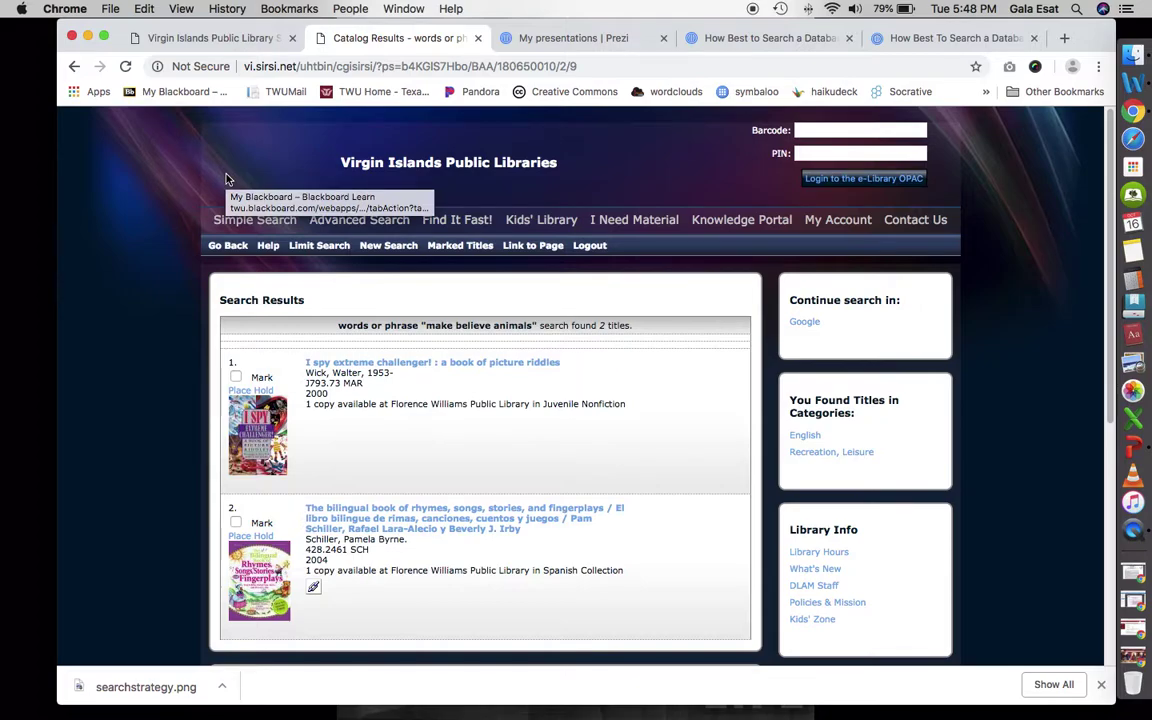
pyautogui.click(228, 247)
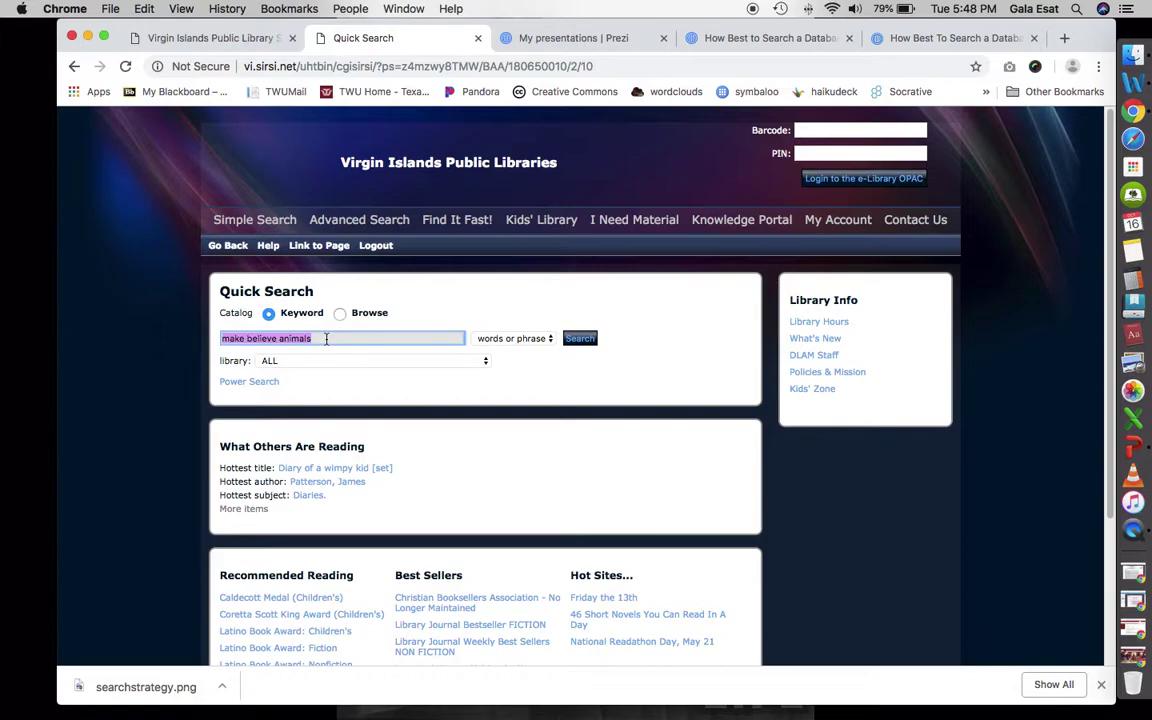
# - Switch to the Prezi presentation "How Best to Search A Library Database" and go over its step topics in the overview
pyautogui.click(590, 40)
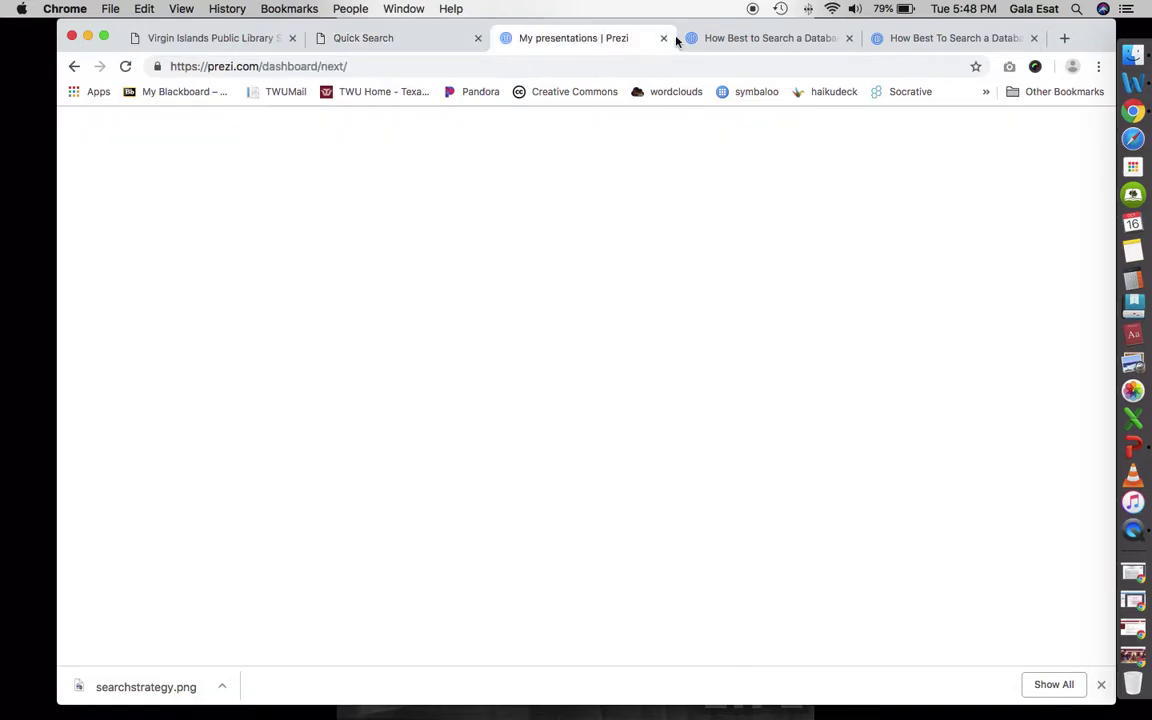
pyautogui.click(747, 40)
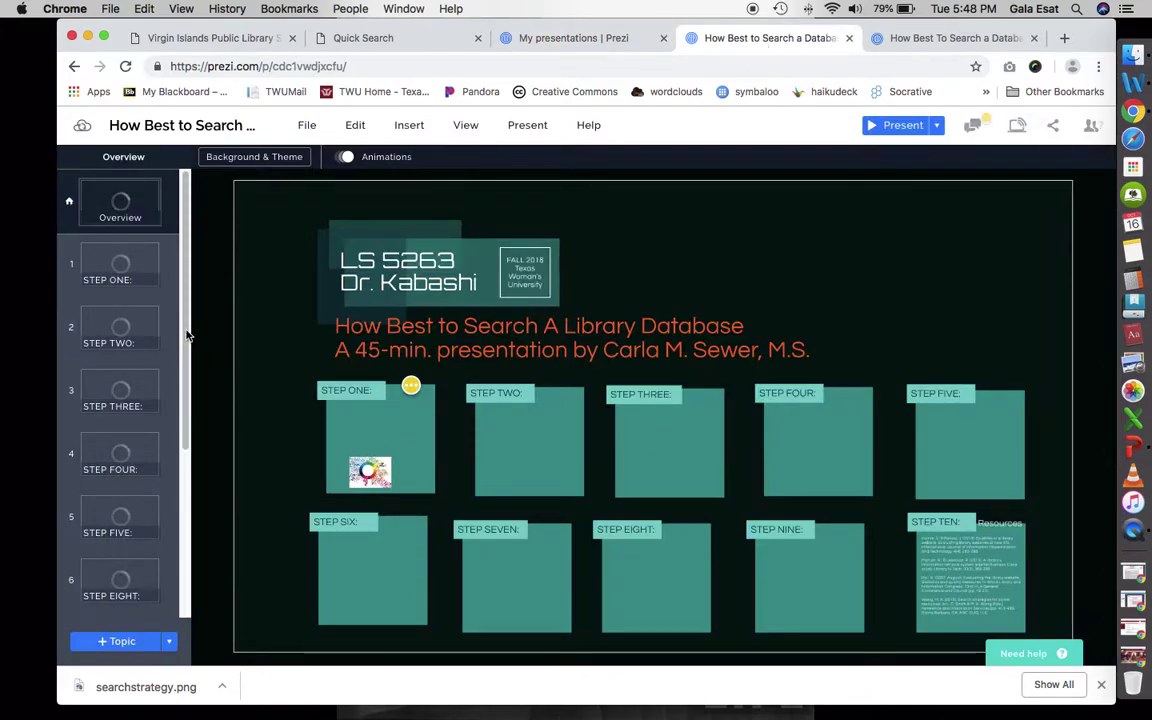
pyautogui.scroll(-2, 140, 424)
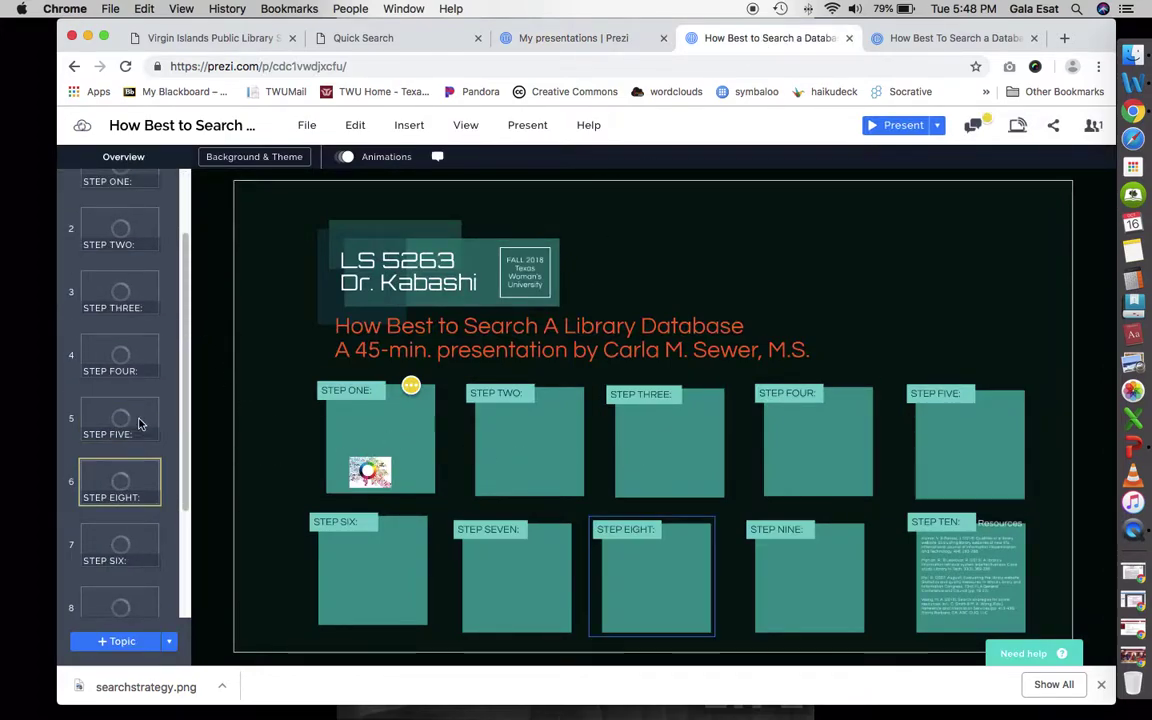
pyautogui.scroll(2, 130, 290)
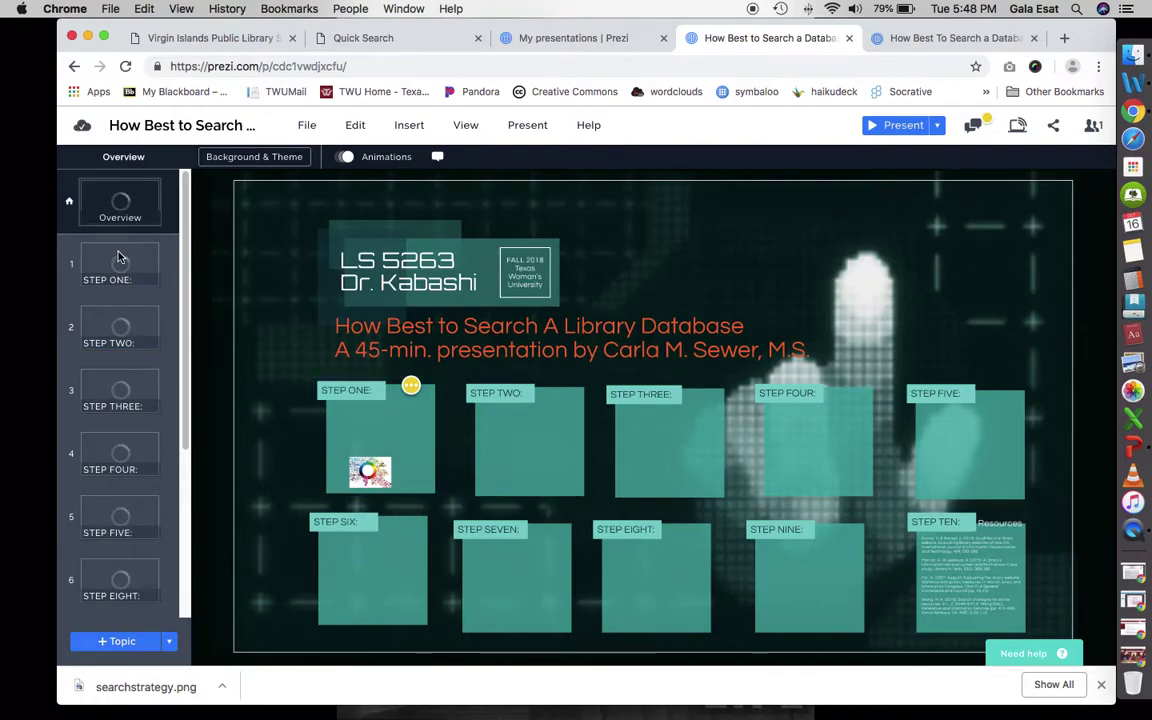
pyautogui.click(525, 440)
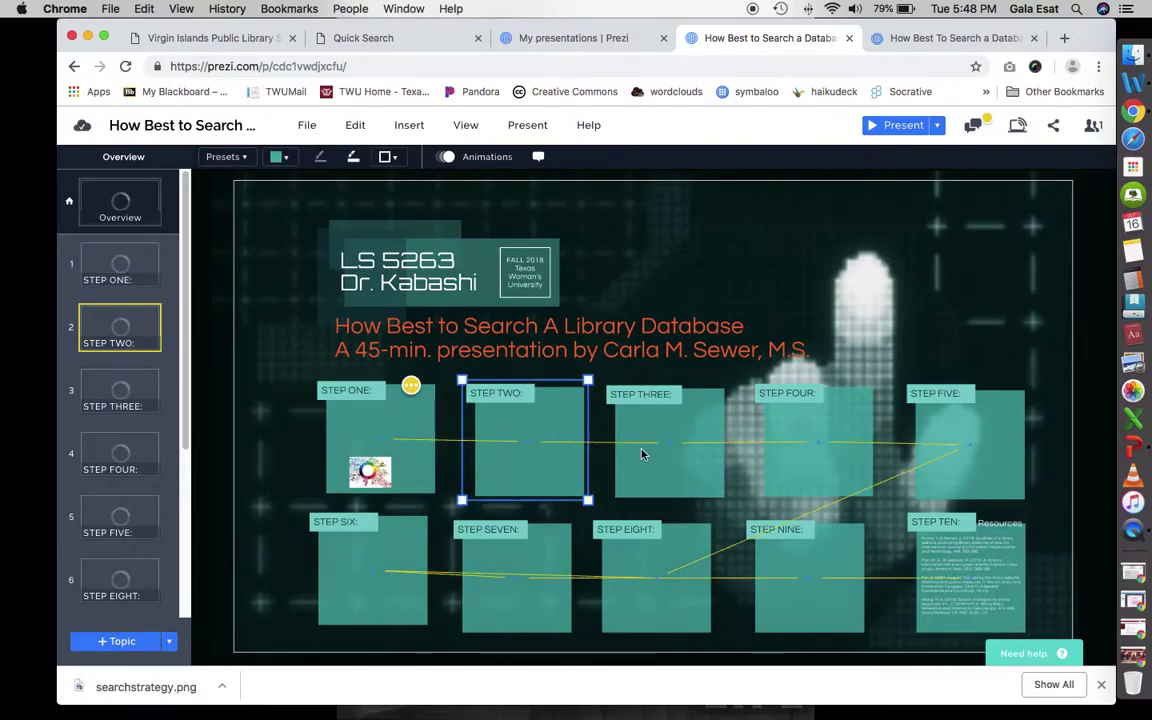
pyautogui.click(676, 455)
pyautogui.click(810, 450)
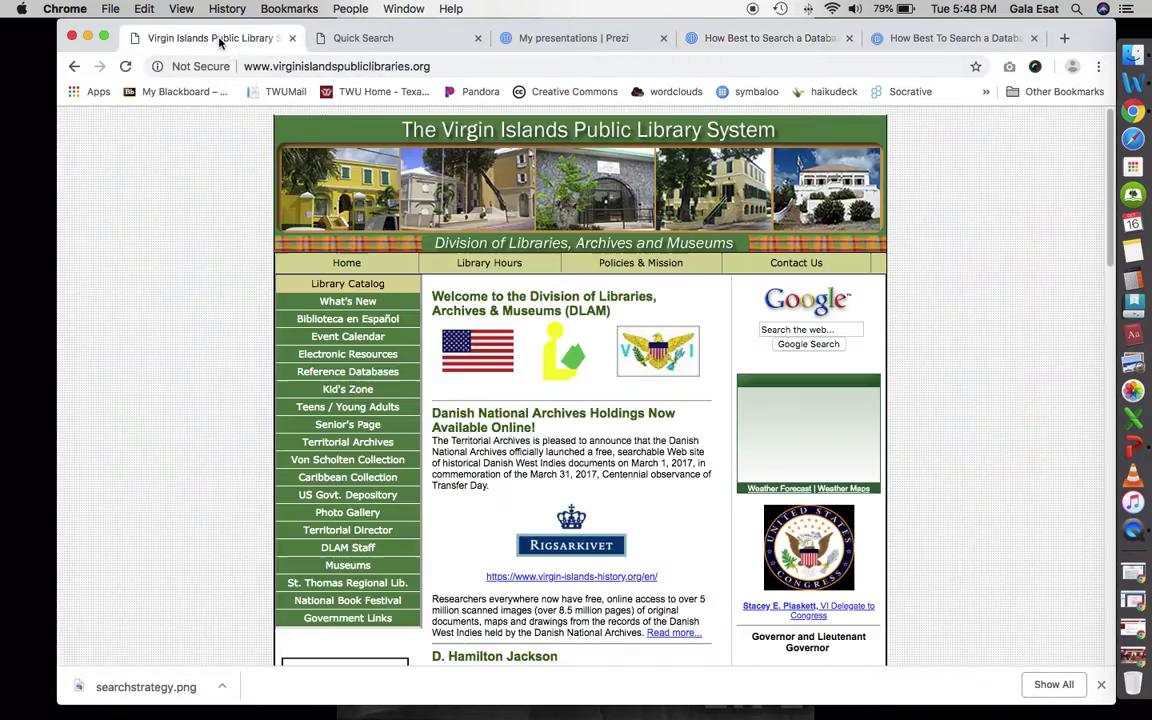
# - Return to the library catalog and run a Keyword quick search for "mermaids" by words or phrase in all libraries
pyautogui.click(210, 38)
pyautogui.click(347, 284)
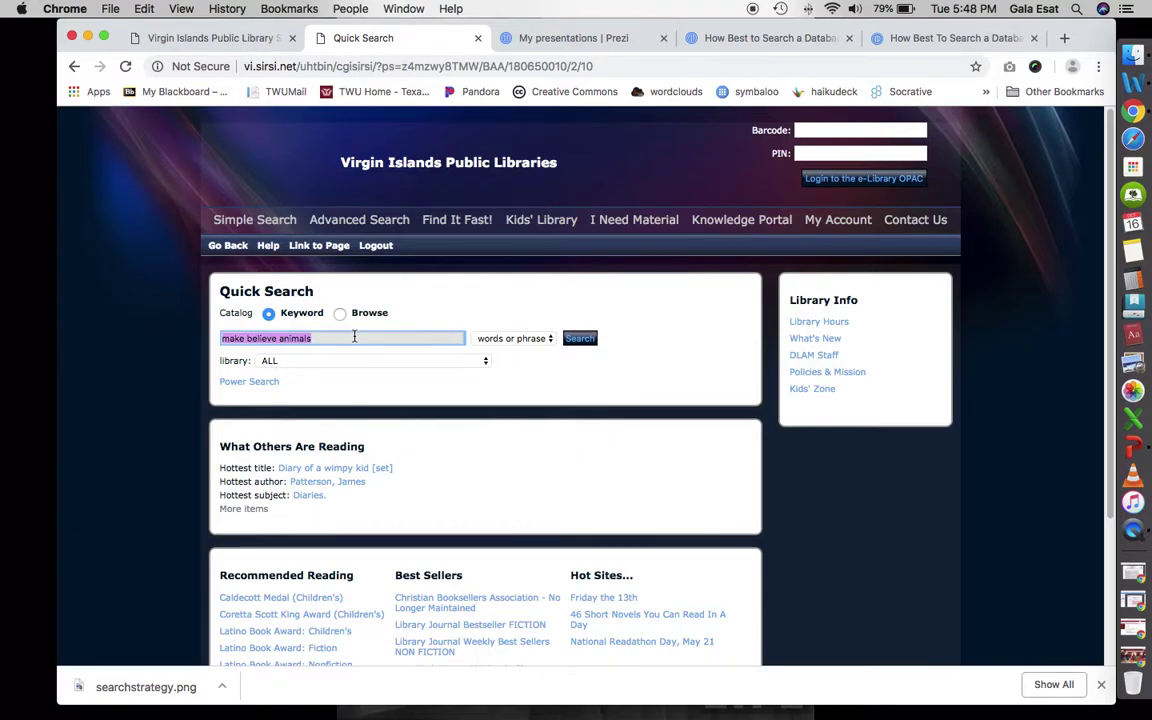
pyautogui.write('mermaids')
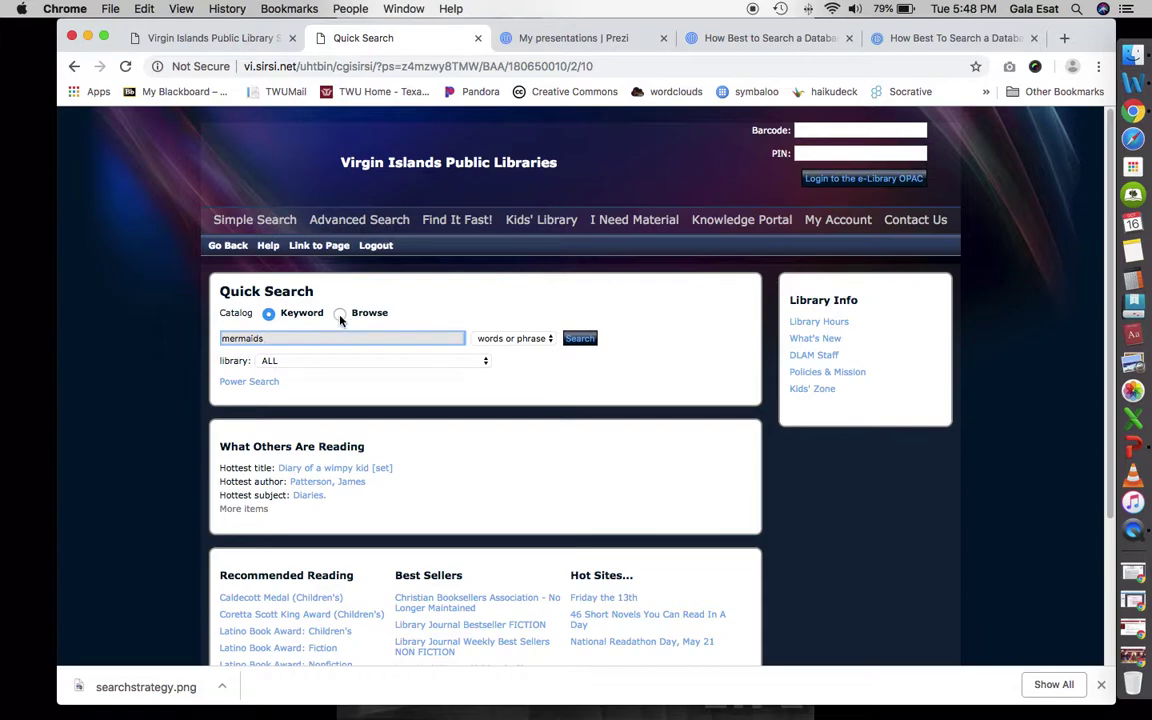
pyautogui.click(578, 341)
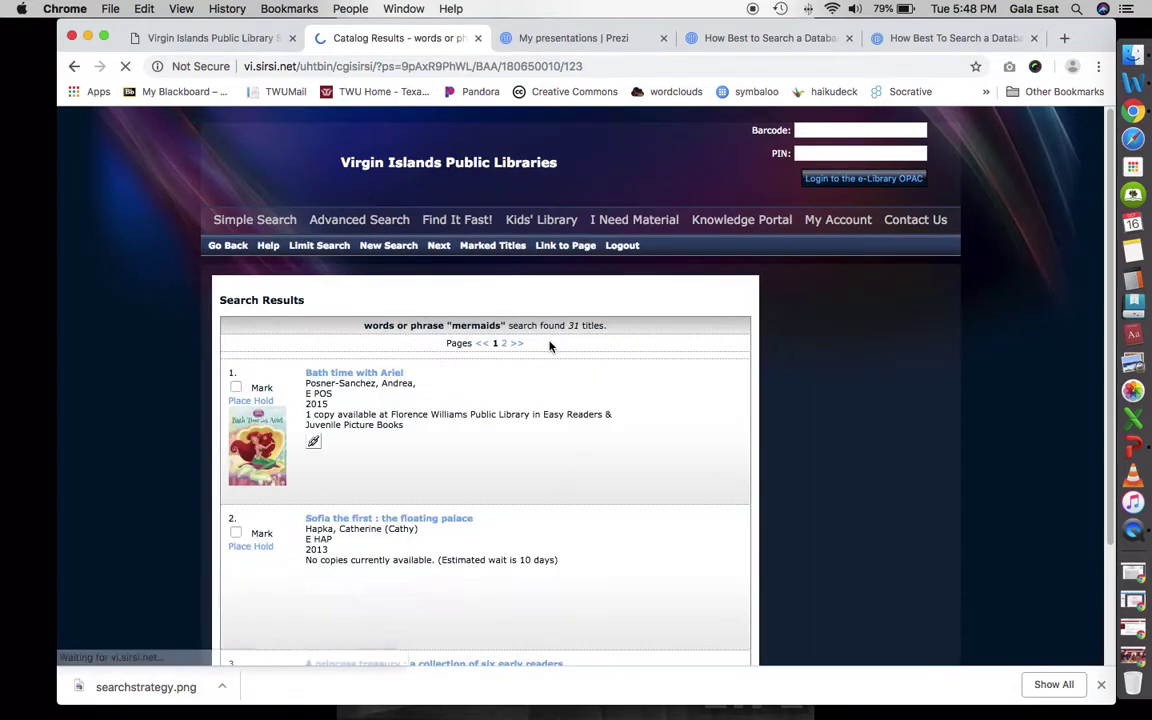
# - Look through the "mermaids" search results and open the item record of "Fish Girl"
pyautogui.scroll(-2, 410, 478)
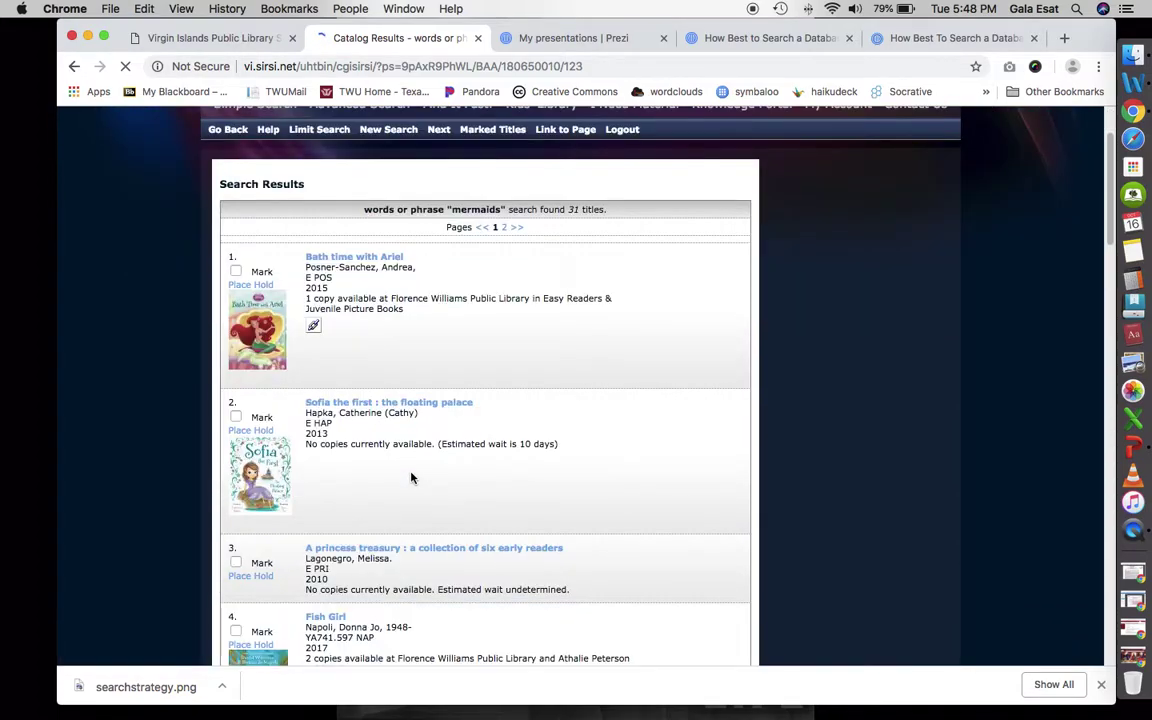
pyautogui.scroll(2, 411, 476)
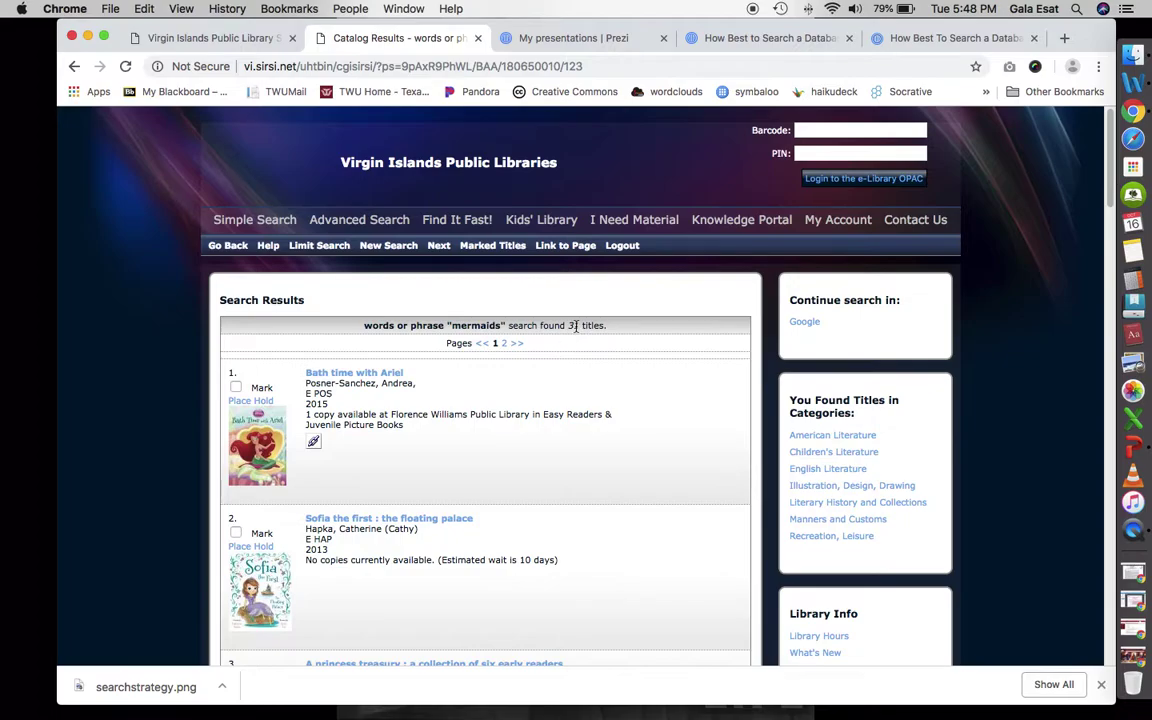
pyautogui.scroll(3, 576, 325)
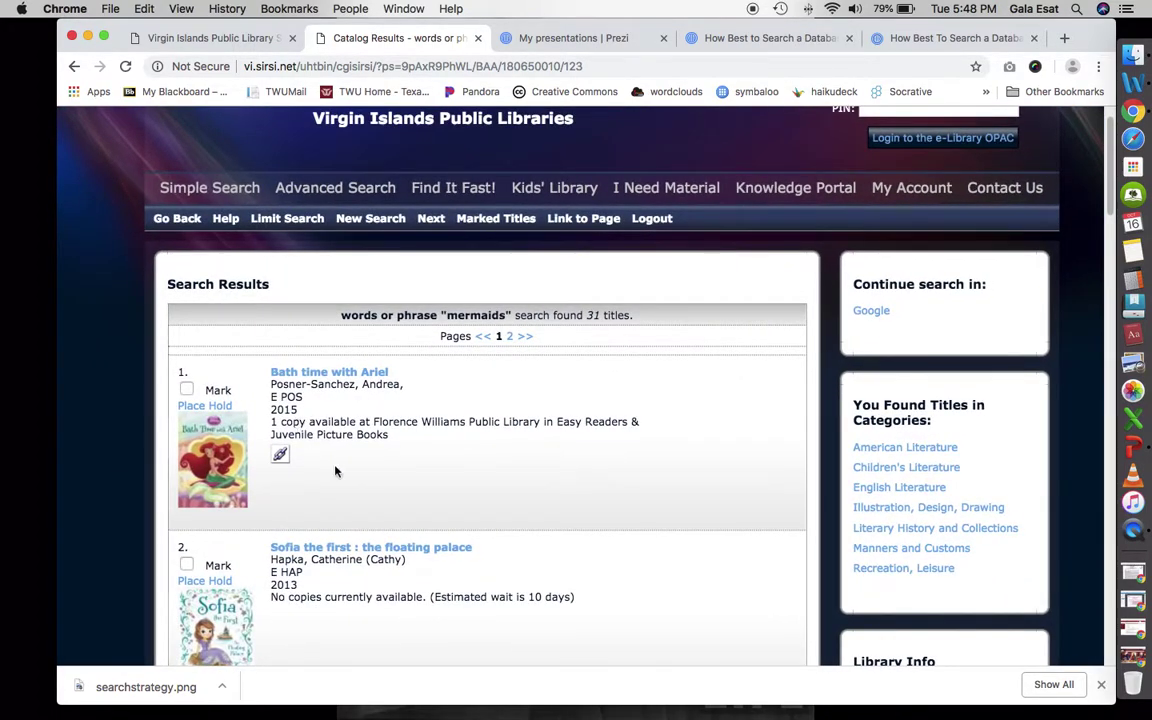
pyautogui.scroll(-1, 399, 451)
pyautogui.scroll(-4, 399, 451)
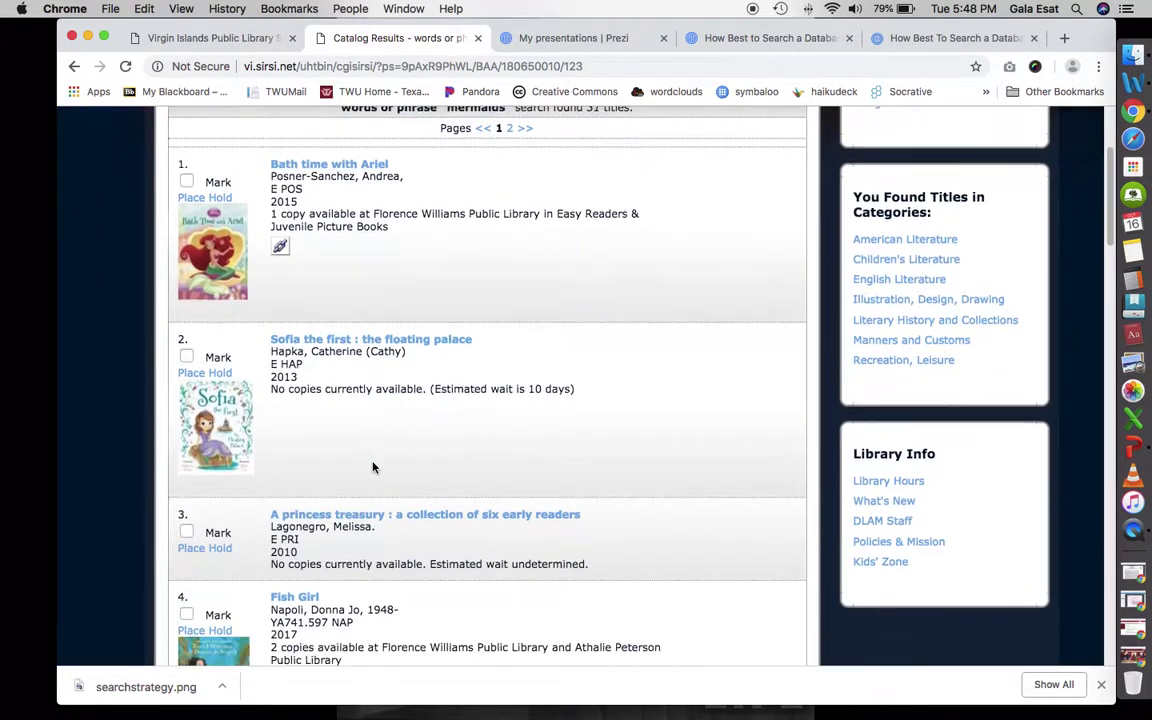
pyautogui.scroll(-4, 458, 470)
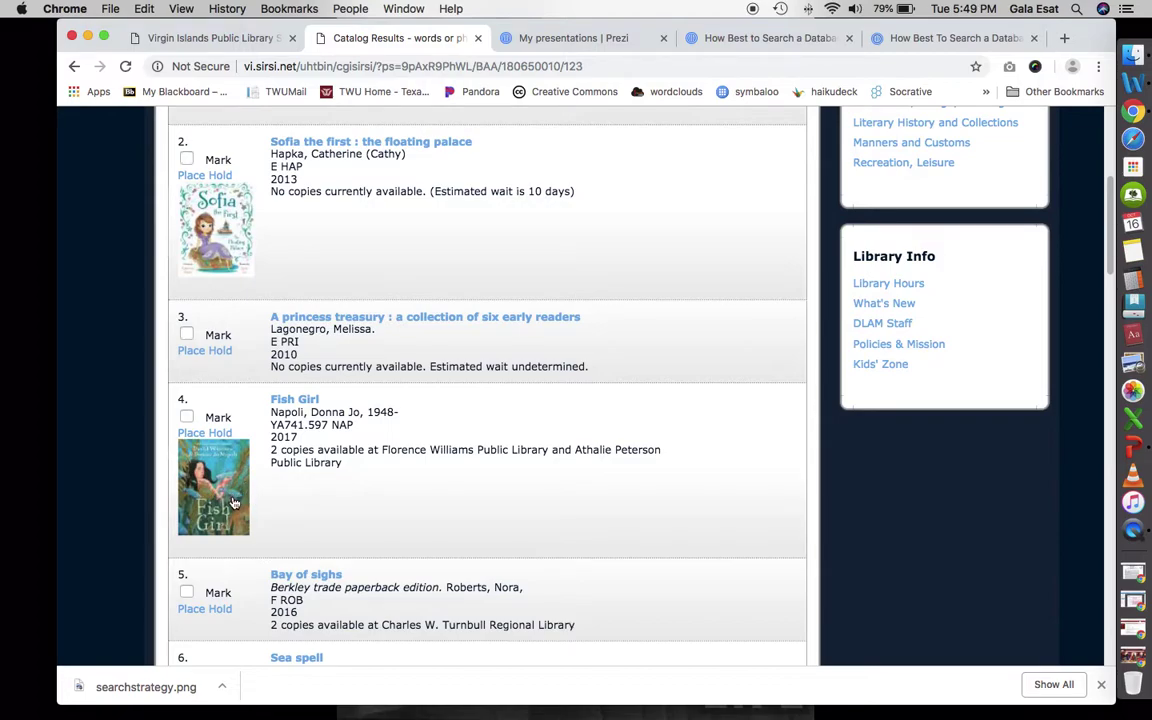
pyautogui.click(205, 458)
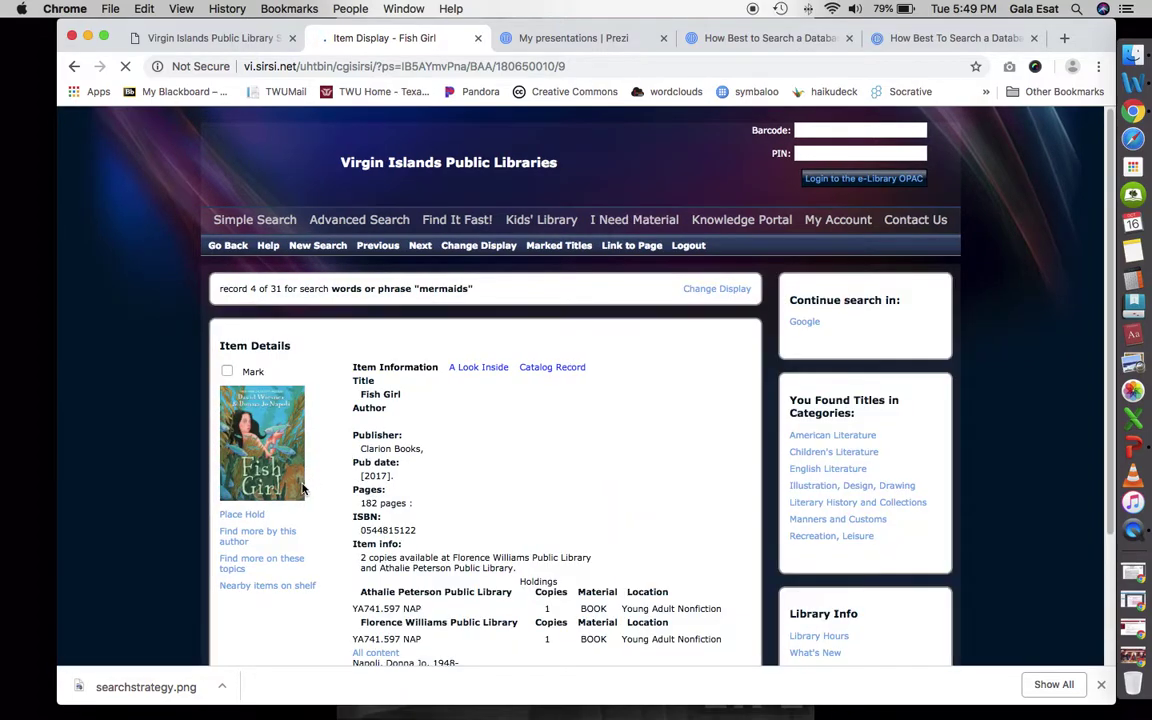
# - Display the full catalog record of "Fish Girl" and examine its summary and subject terms
pyautogui.scroll(5, 366, 460)
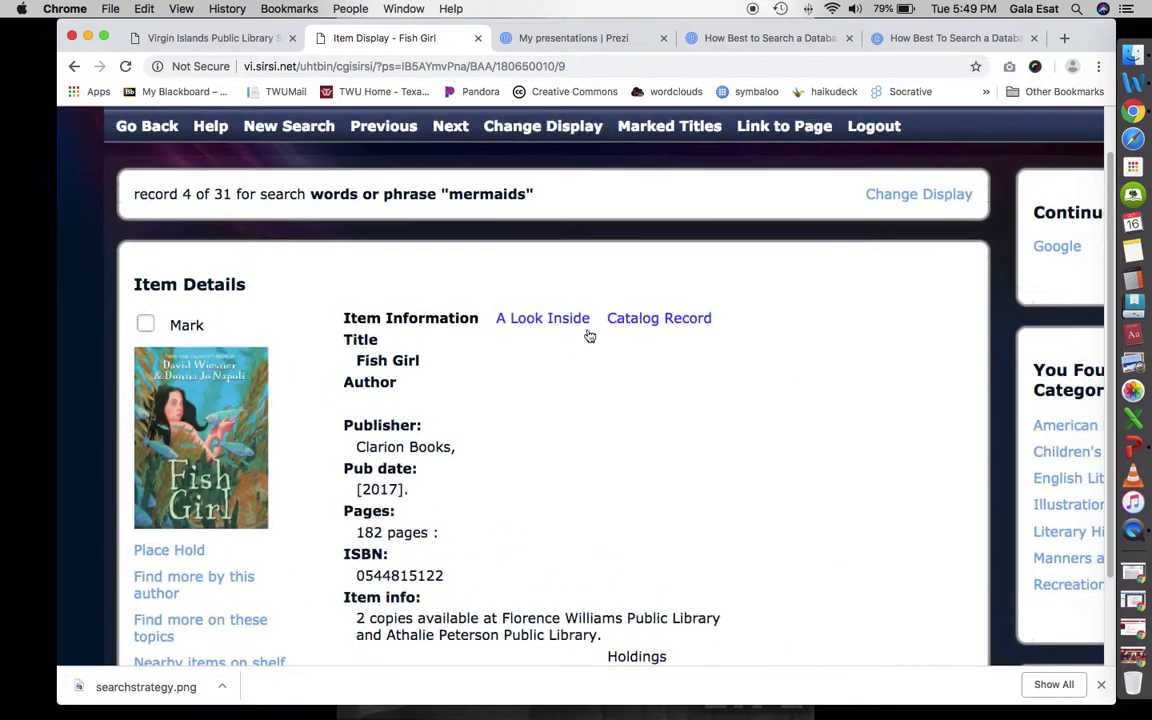
pyautogui.click(640, 322)
pyautogui.scroll(-1, 480, 565)
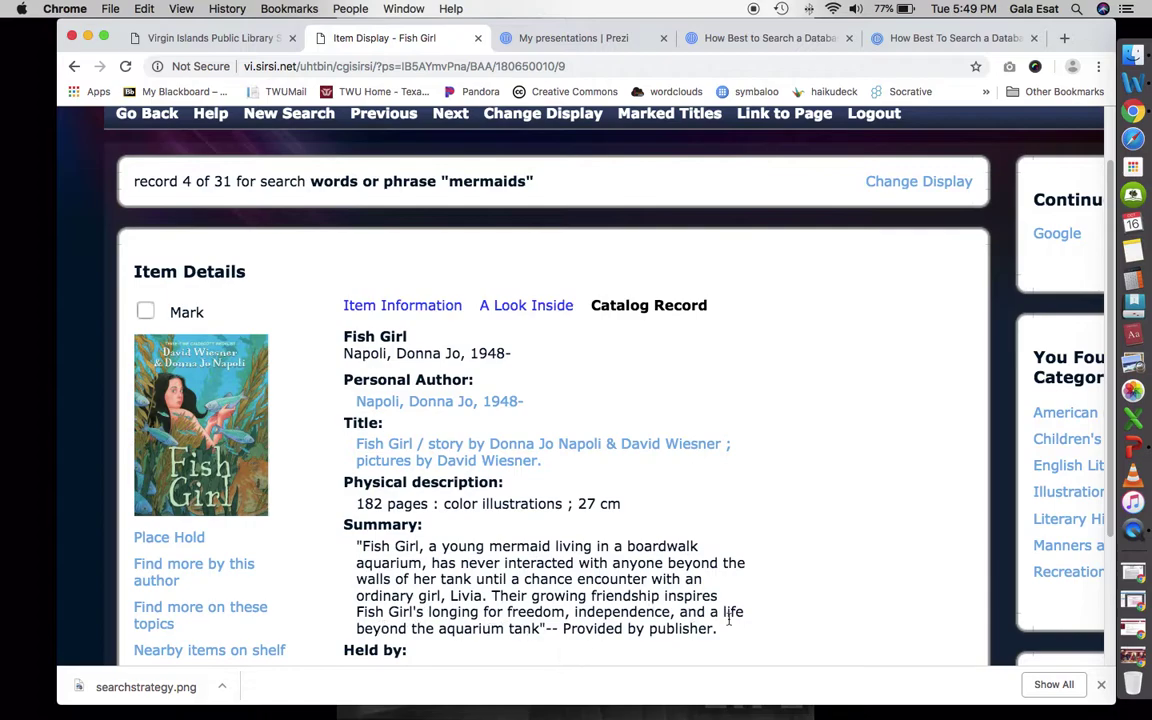
pyautogui.scroll(-3, 668, 620)
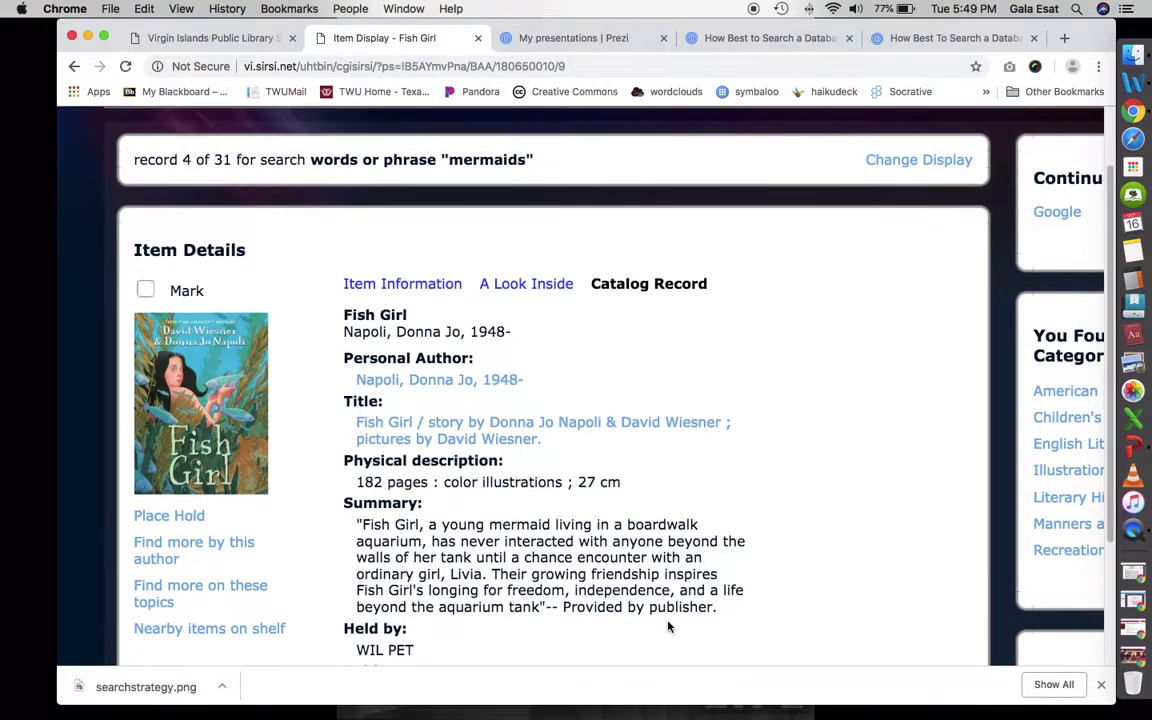
pyautogui.scroll(-5, 668, 624)
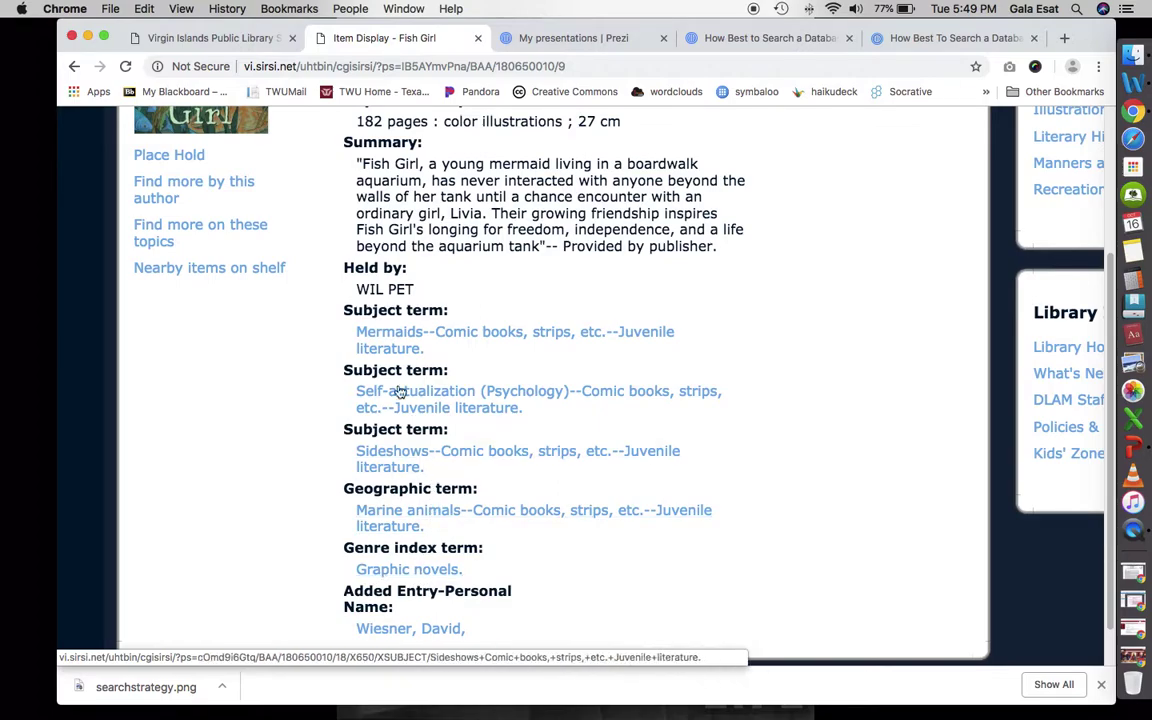
pyautogui.scroll(1, 431, 490)
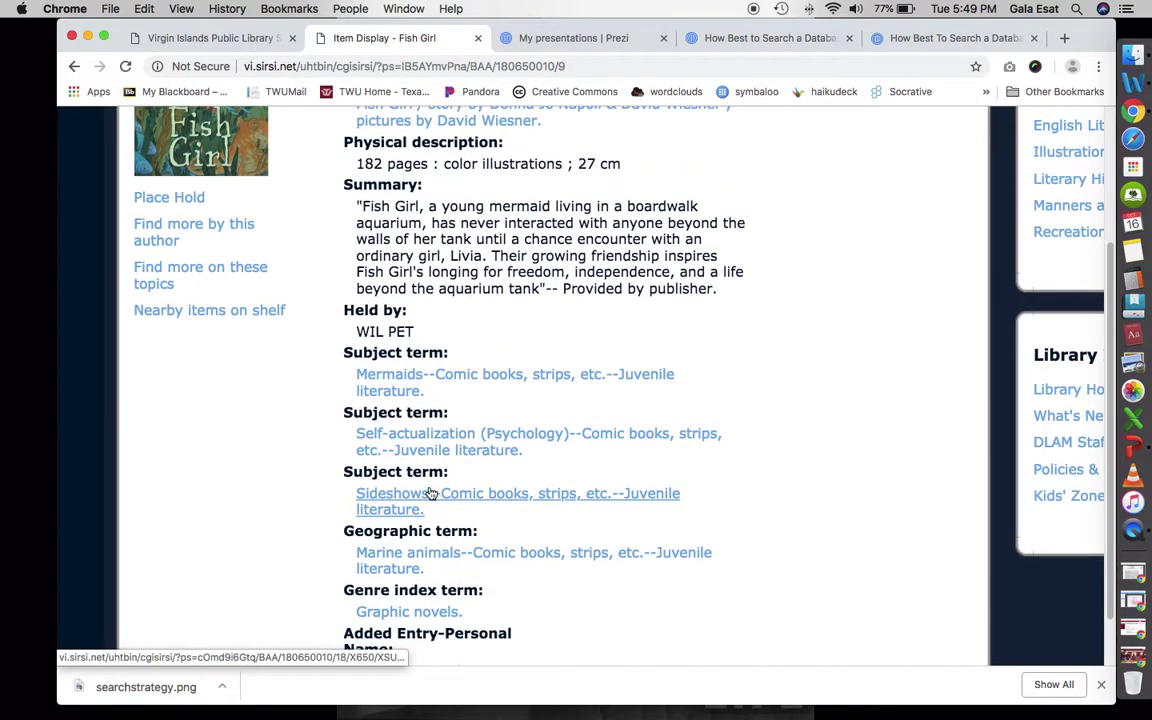
pyautogui.scroll(1, 431, 490)
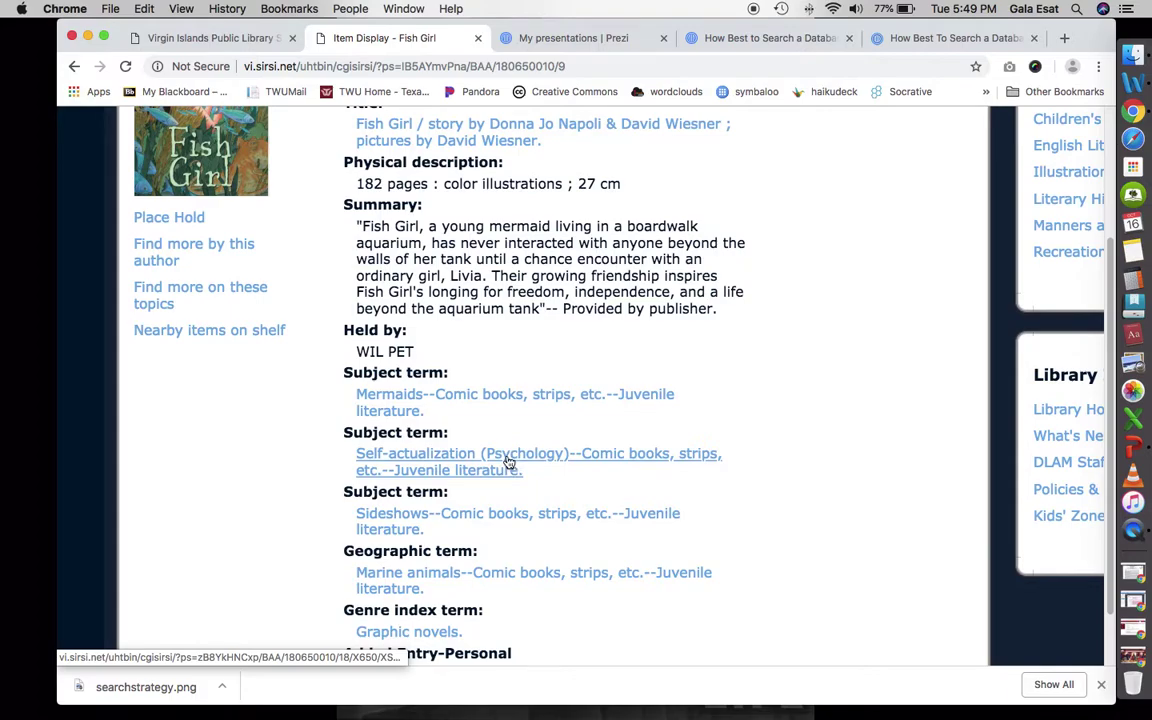
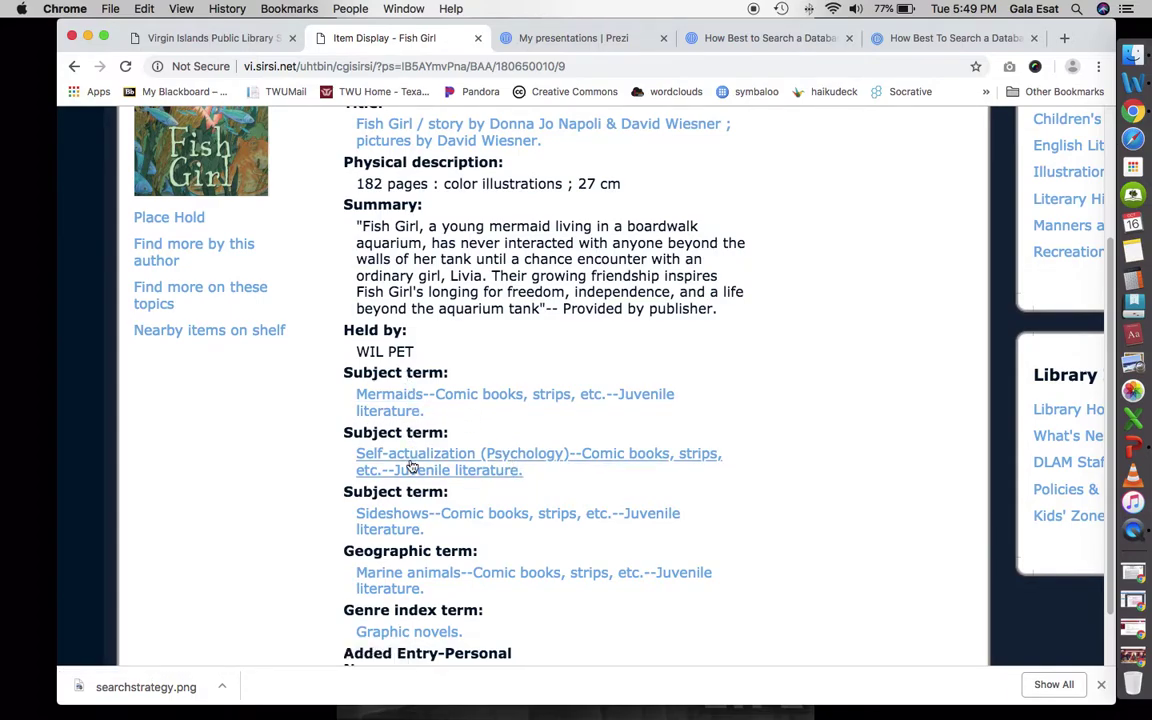
pyautogui.scroll(2, 499, 503)
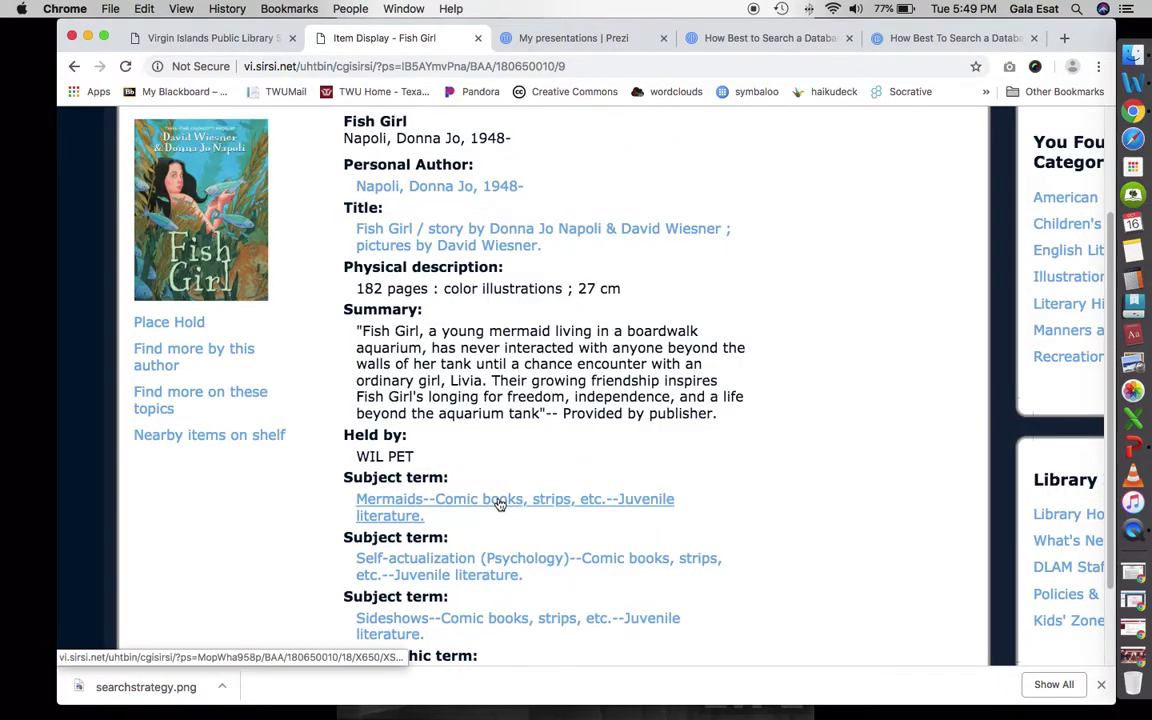
pyautogui.scroll(8, 499, 503)
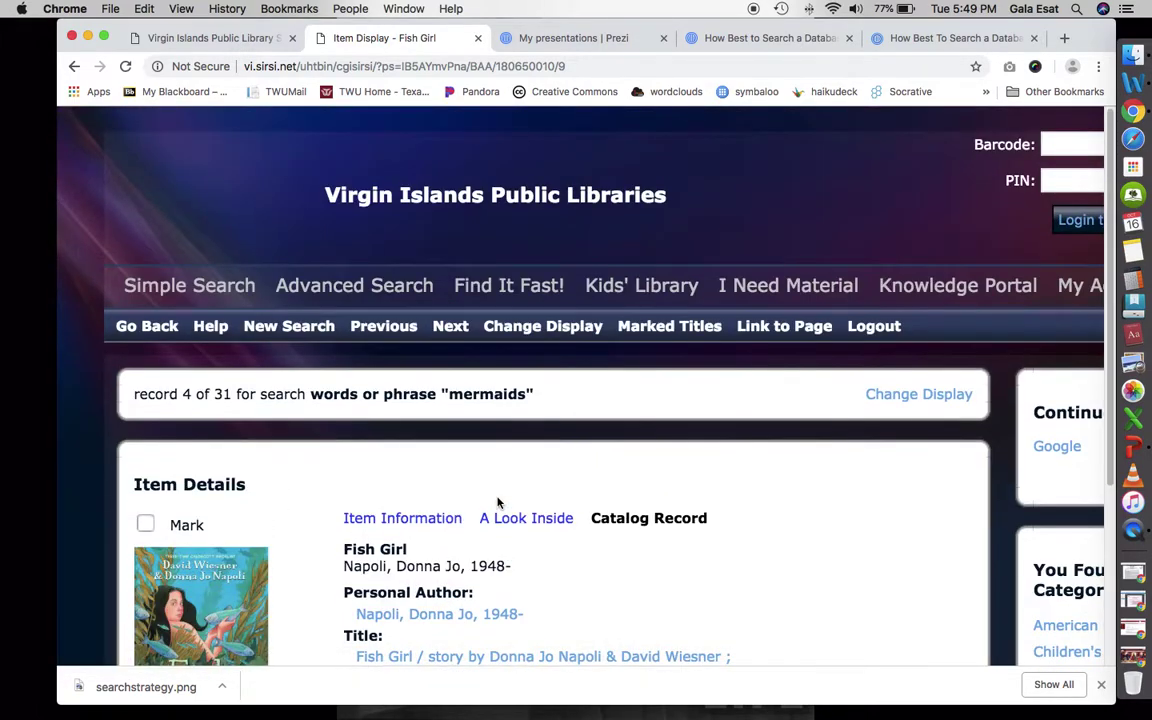
pyautogui.scroll(-5, 569, 596)
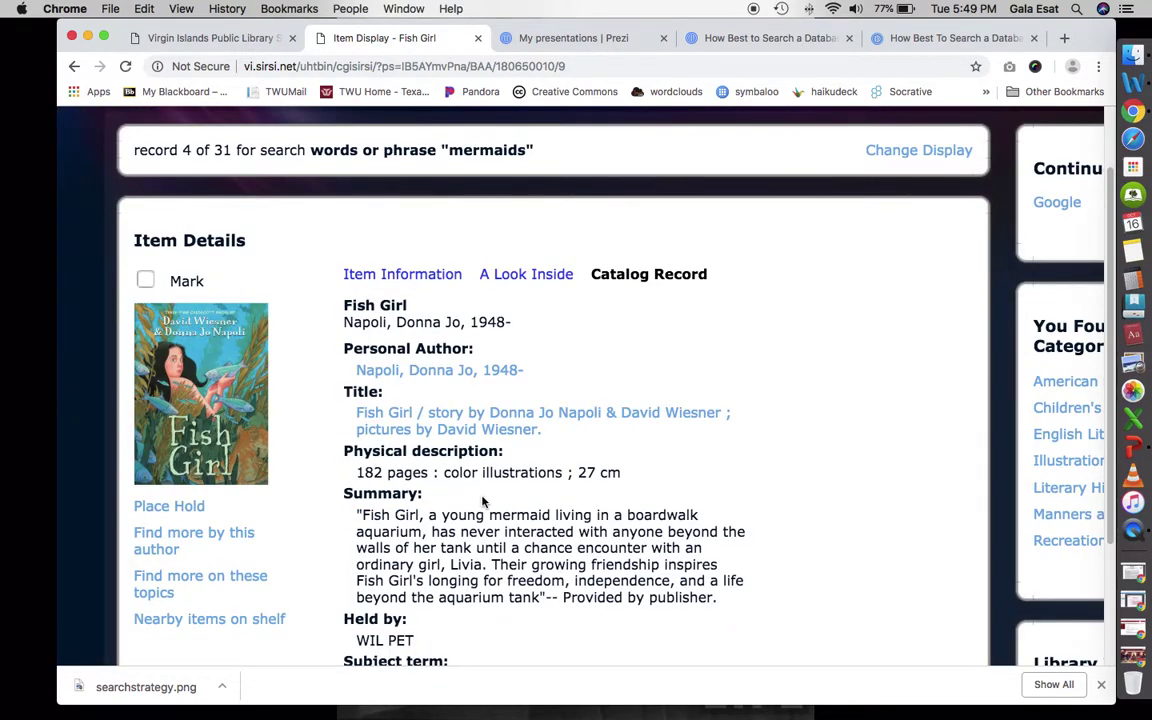
# - Check the step topics in the Prezi presentation, then return to the "Fish Girl" catalog record
pyautogui.click(760, 40)
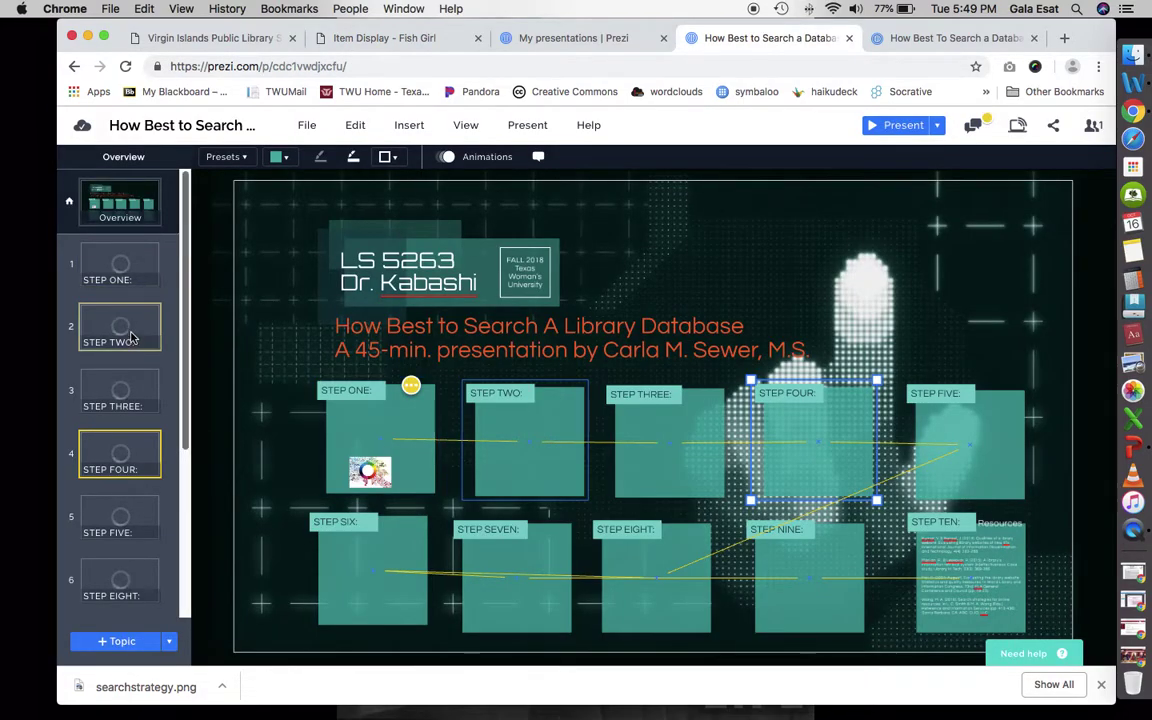
pyautogui.click(214, 38)
pyautogui.click(369, 37)
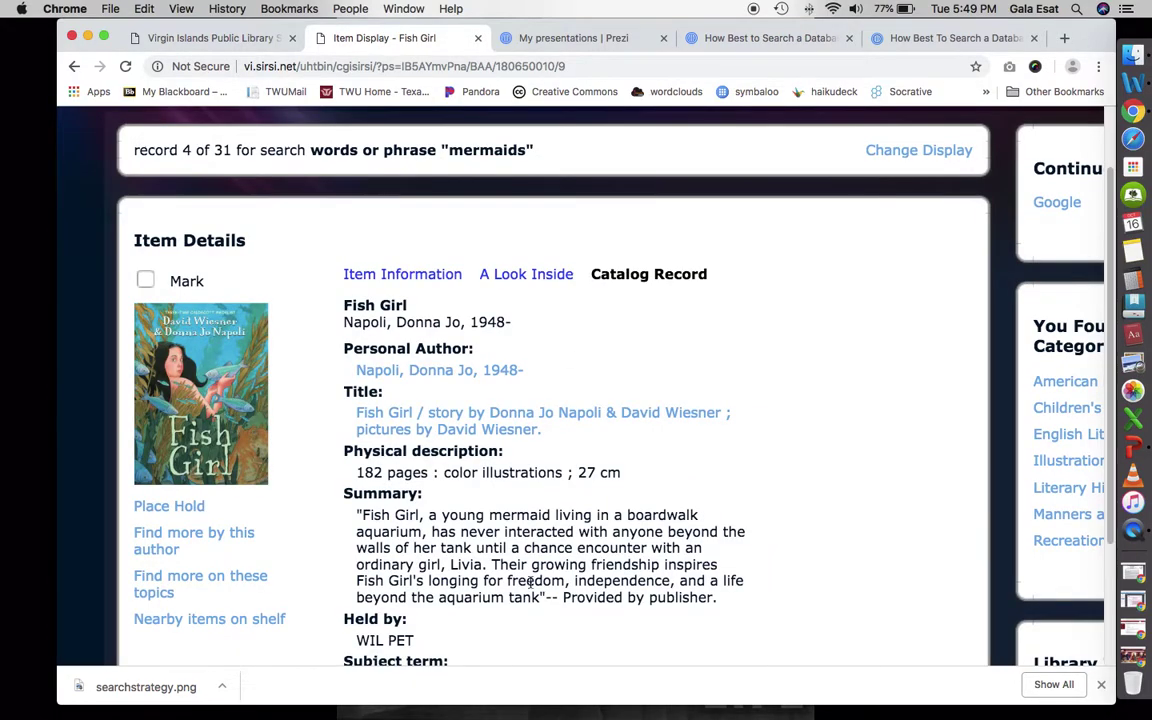
# - Restore the page's normal size, go back to the "mermaids" search results and review the titles further down the list
pyautogui.press('super+minus')
pyautogui.press('super+minus')
pyautogui.press('super+minus')
pyautogui.scroll(2, 475, 468)
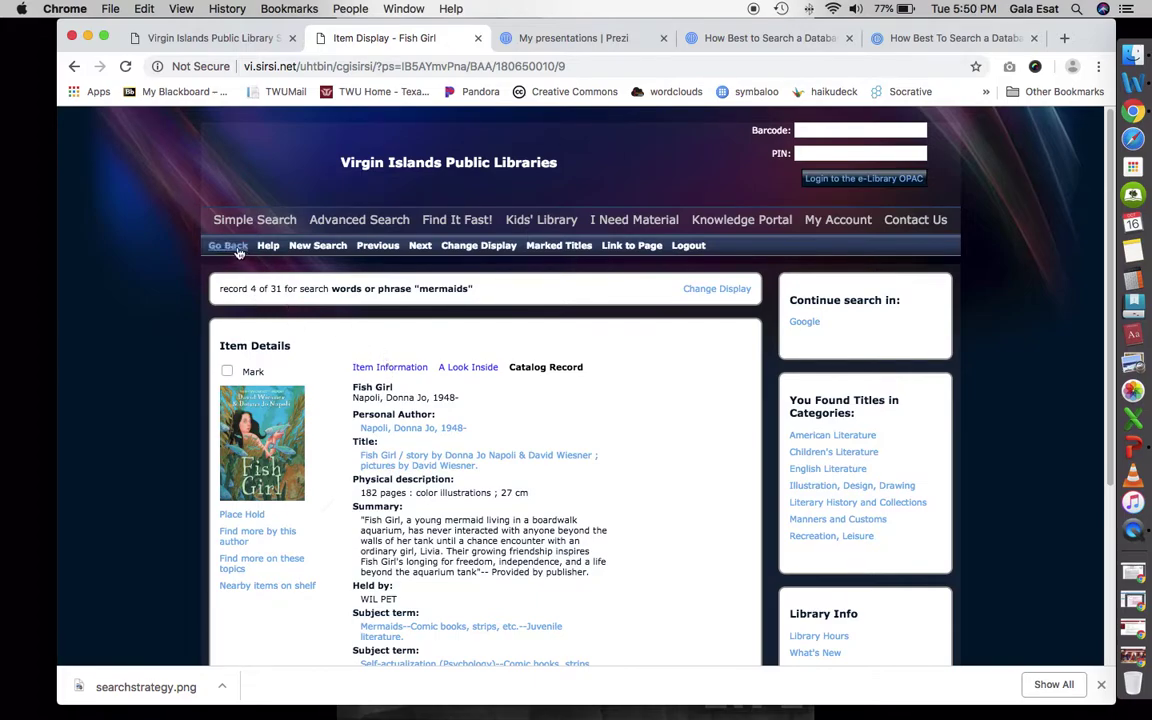
pyautogui.click(215, 222)
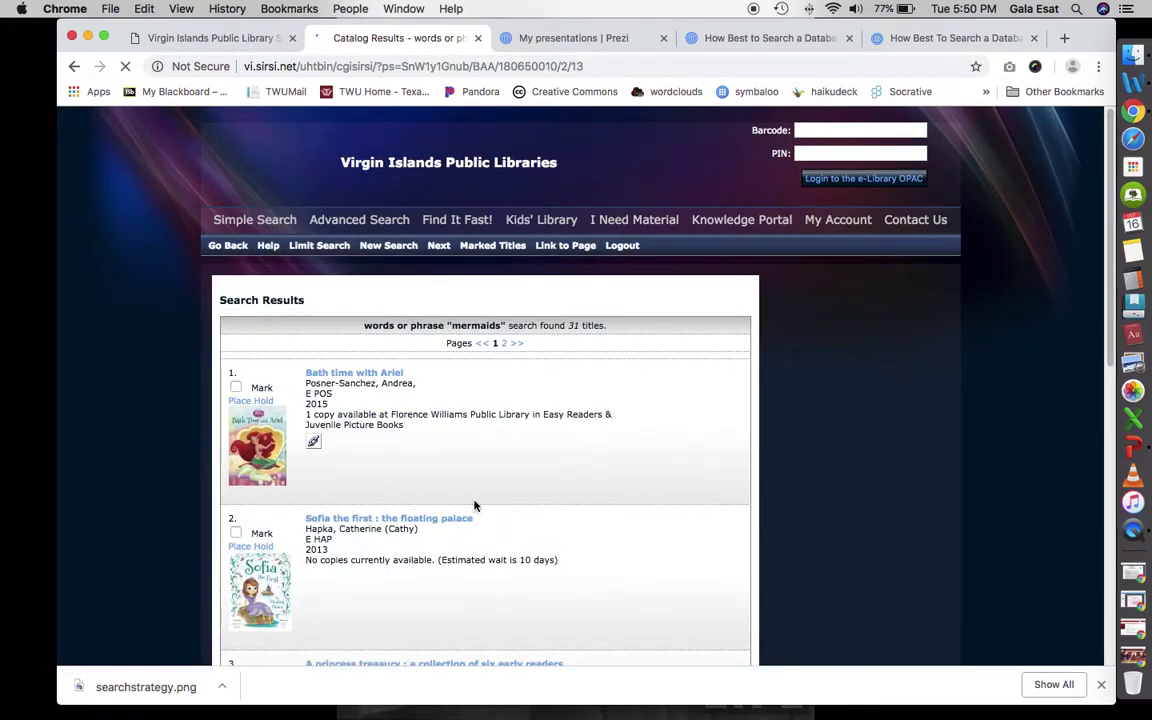
pyautogui.scroll(-10, 473, 504)
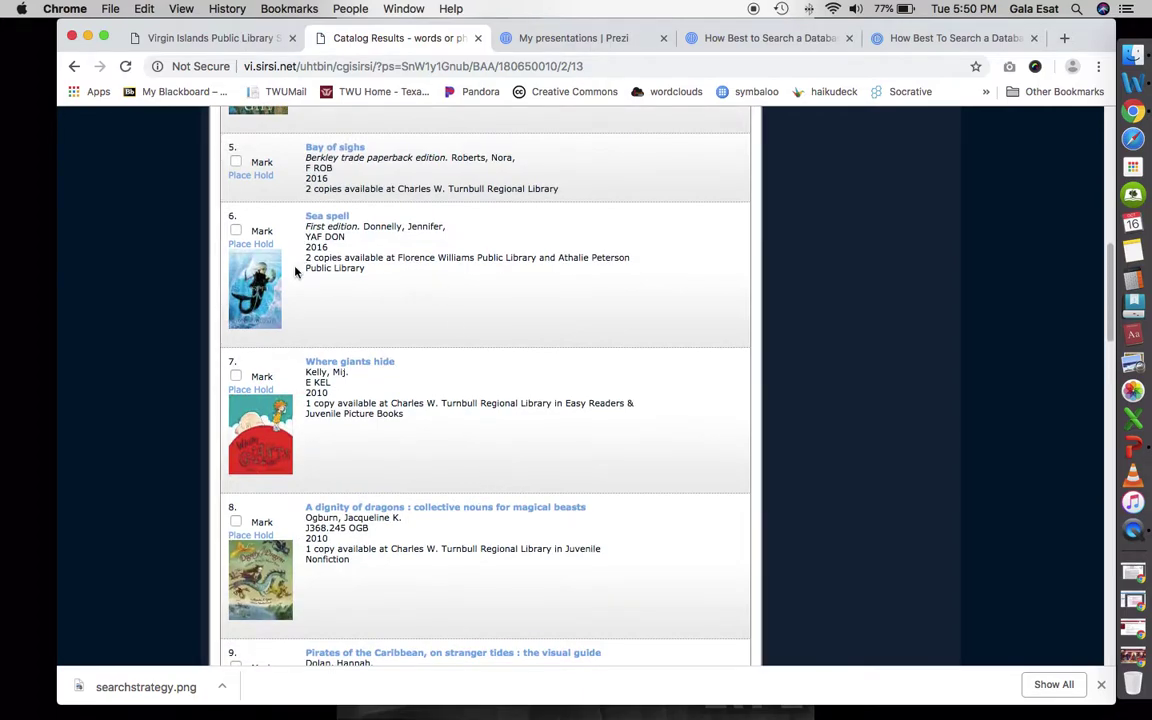
pyautogui.scroll(-1, 300, 380)
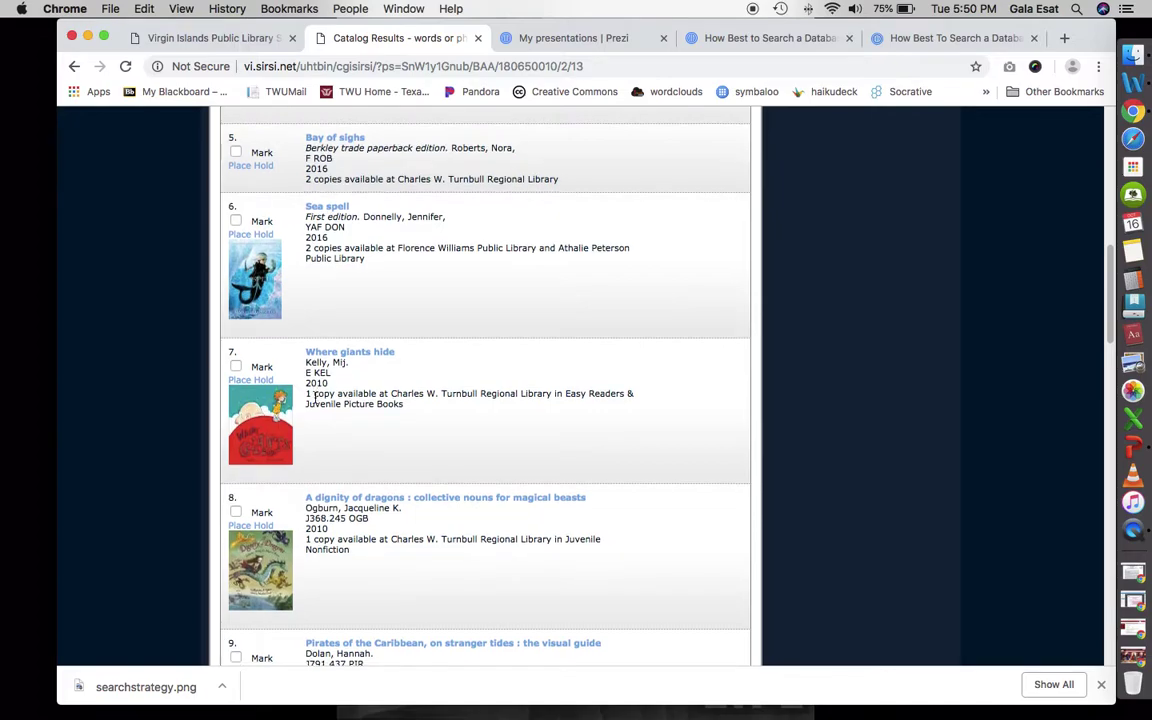
pyautogui.scroll(-3, 315, 400)
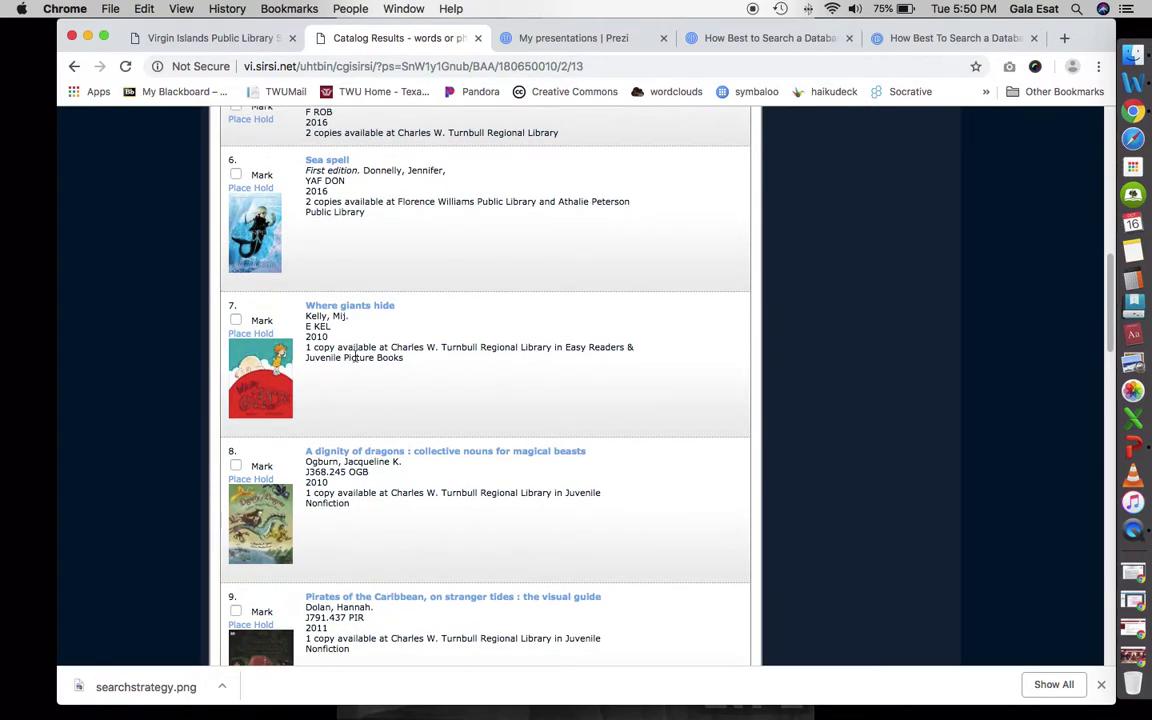
# - Review the remaining titles on the first page of "mermaids" results, down to the Search Again form
pyautogui.scroll(-3, 380, 360)
pyautogui.scroll(-3, 437, 350)
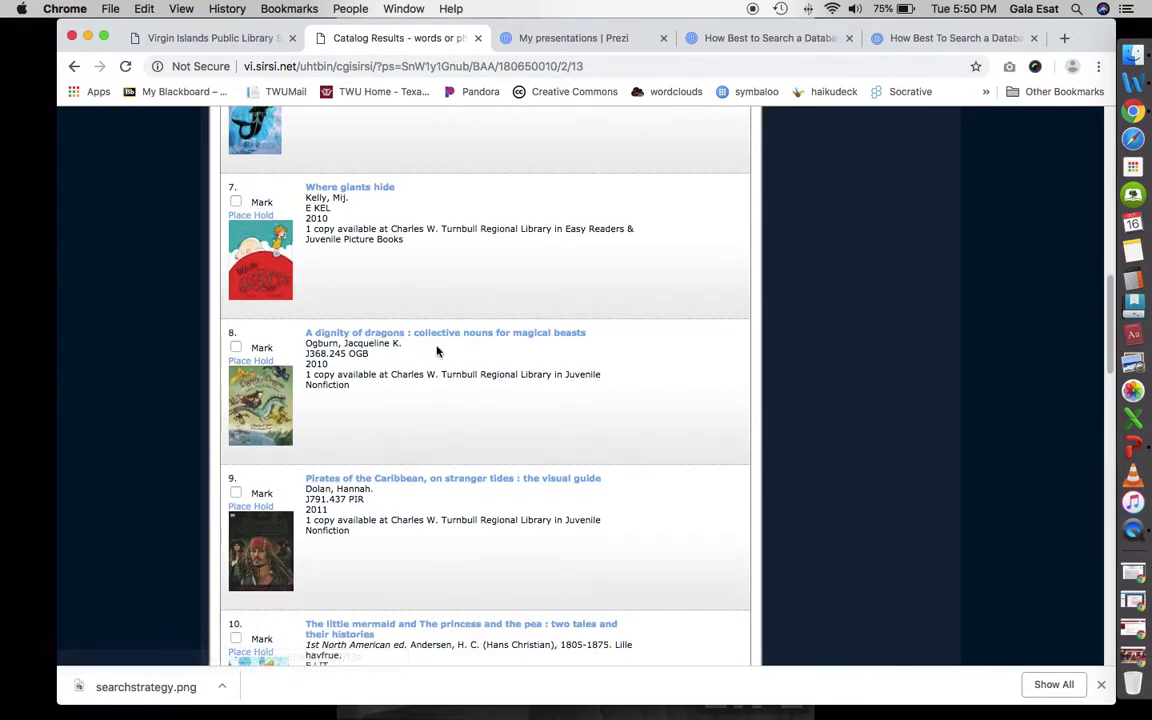
pyautogui.scroll(-5, 390, 519)
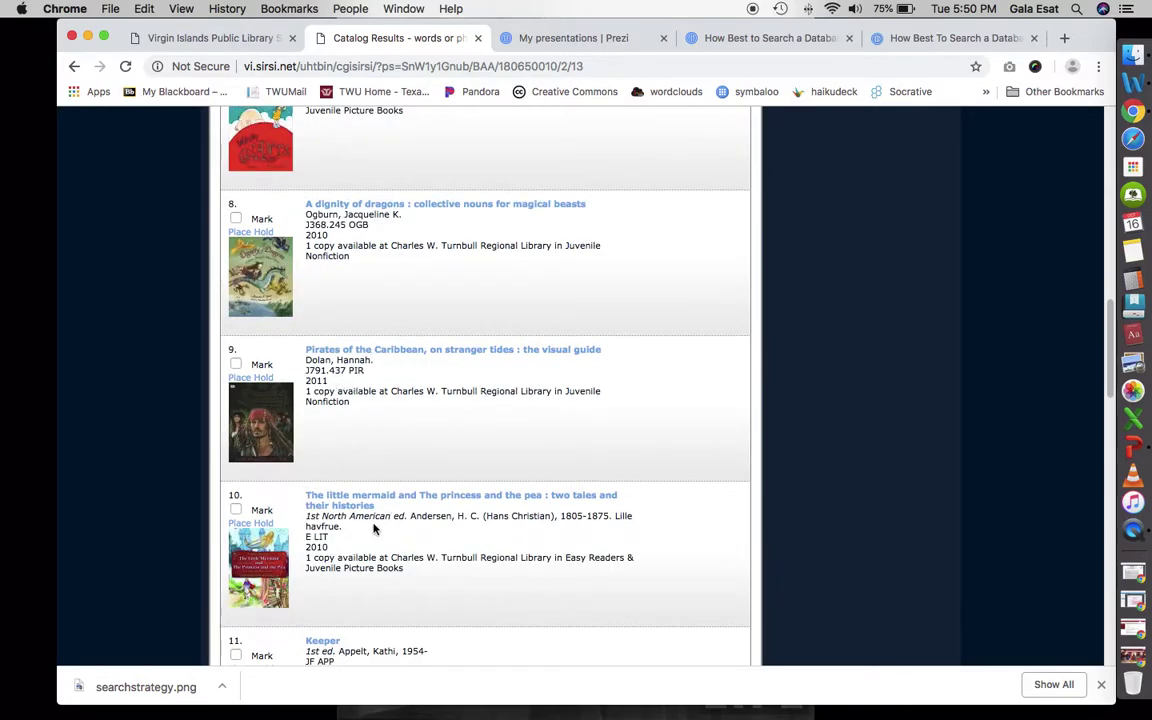
pyautogui.scroll(-9, 440, 520)
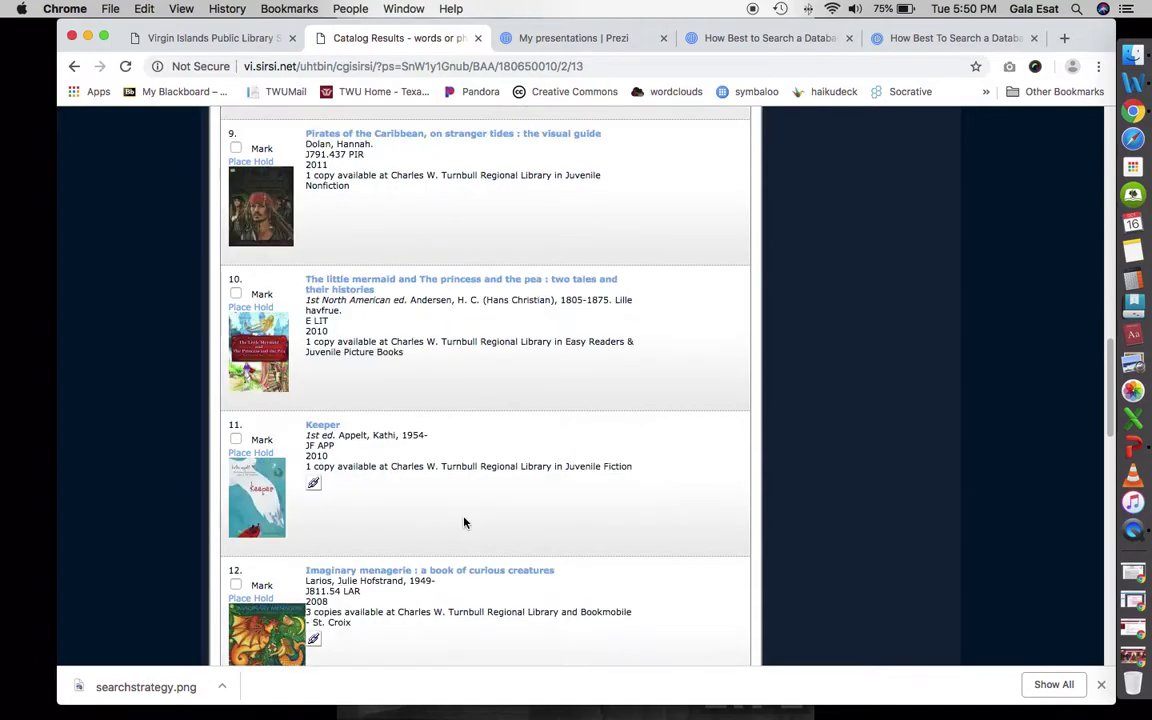
pyautogui.scroll(-20, 300, 505)
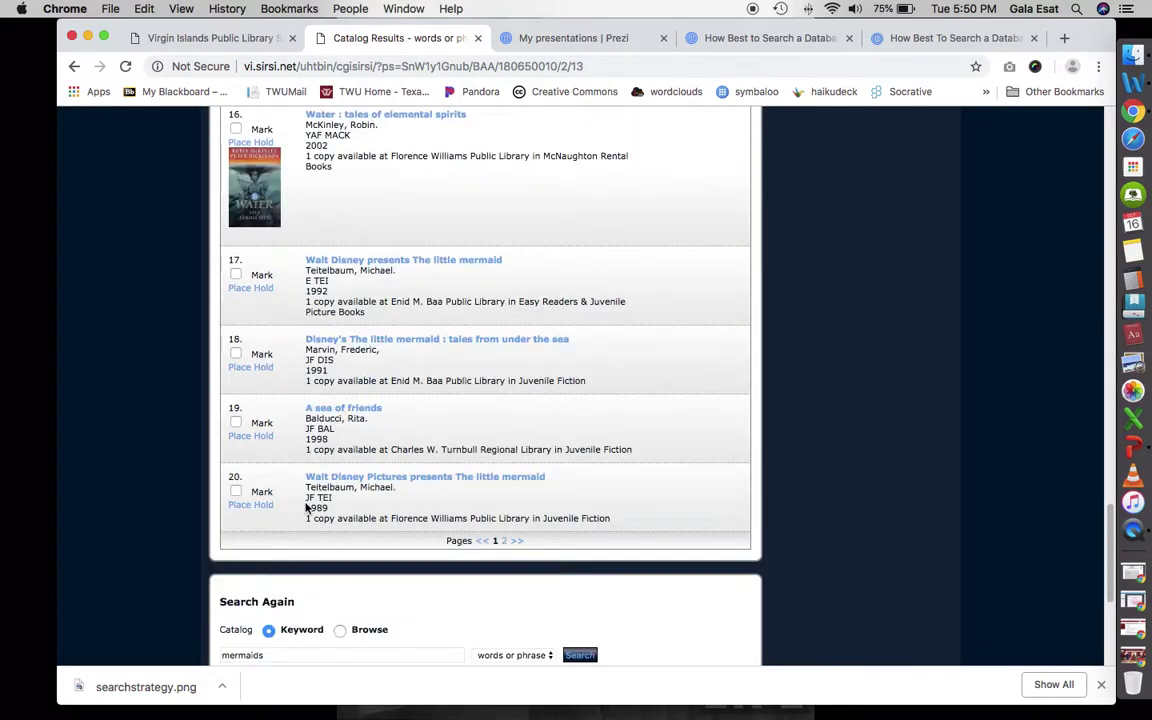
pyautogui.scroll(-8, 375, 490)
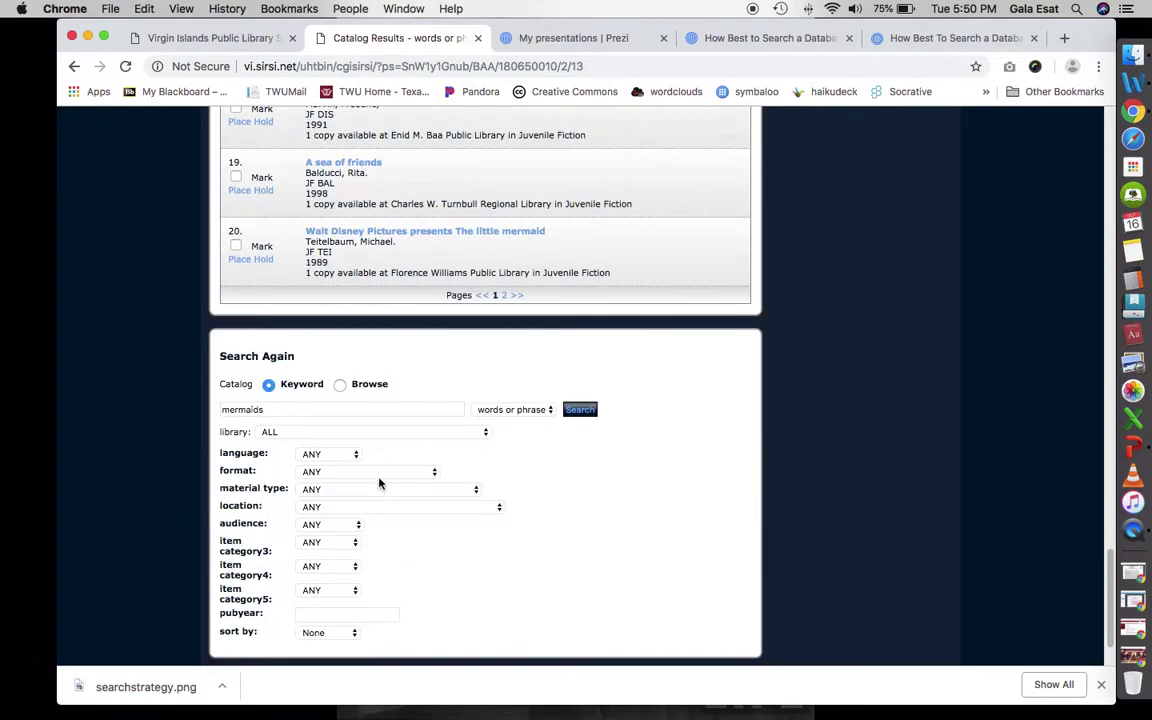
pyautogui.scroll(-3, 381, 477)
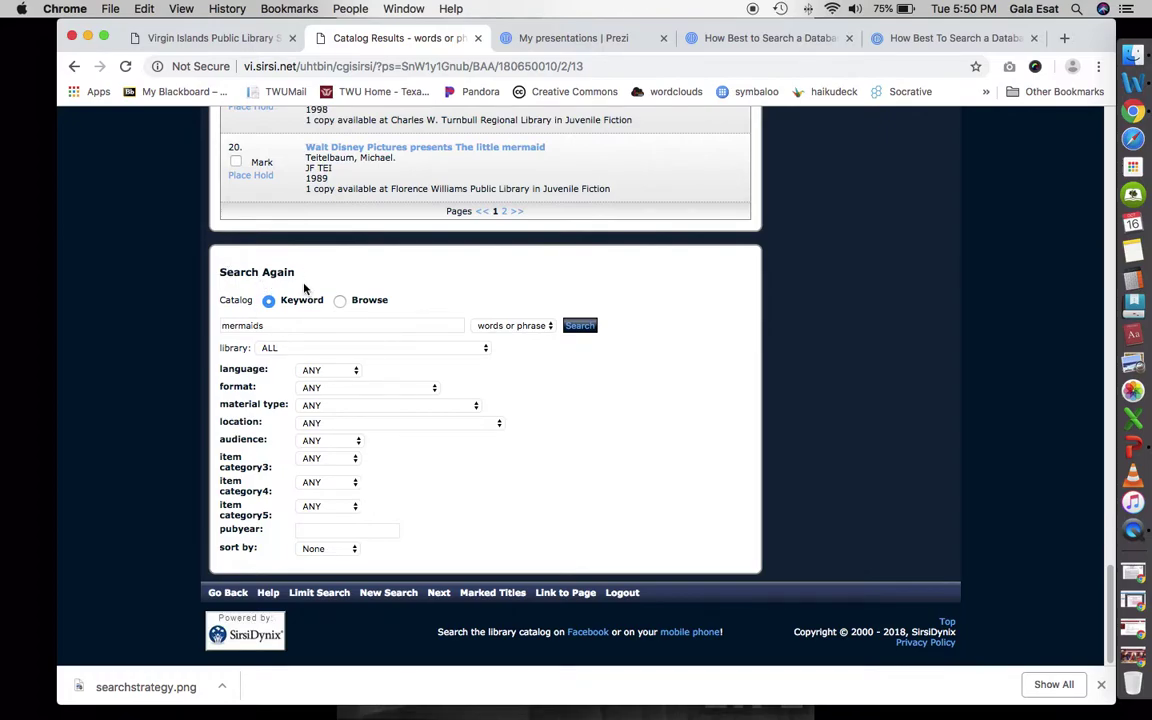
# - Open the second page of the "mermaids" results and look through its titles
pyautogui.click(507, 213)
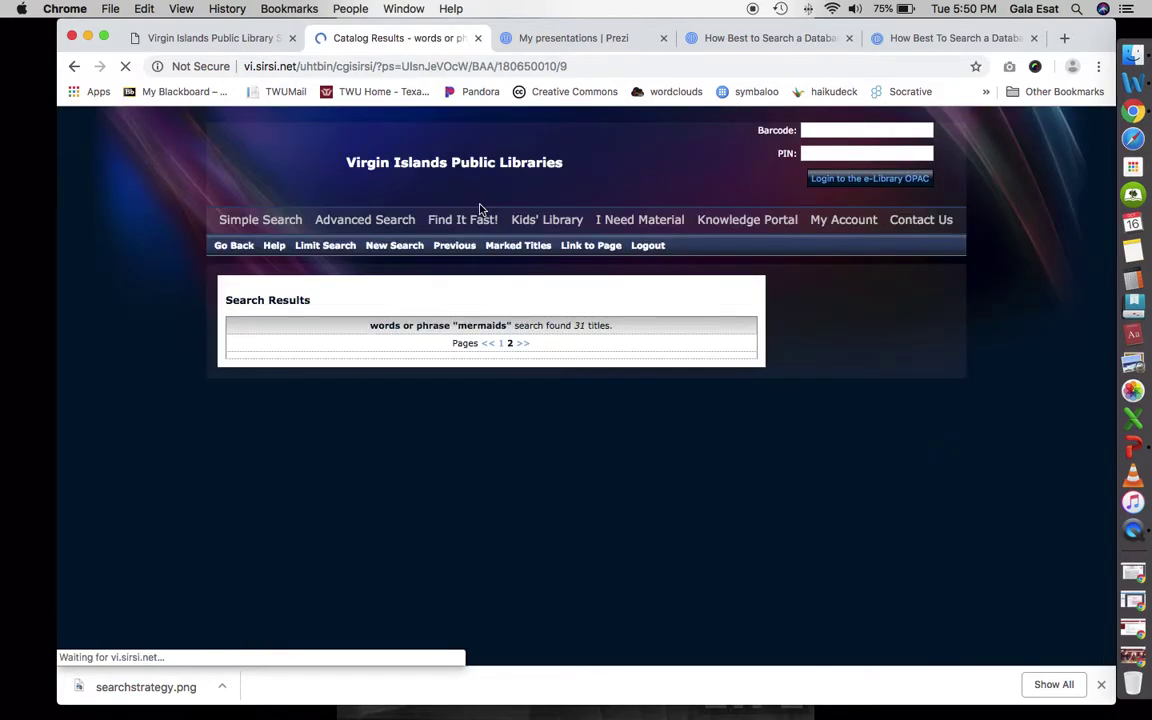
pyautogui.scroll(-8, 467, 456)
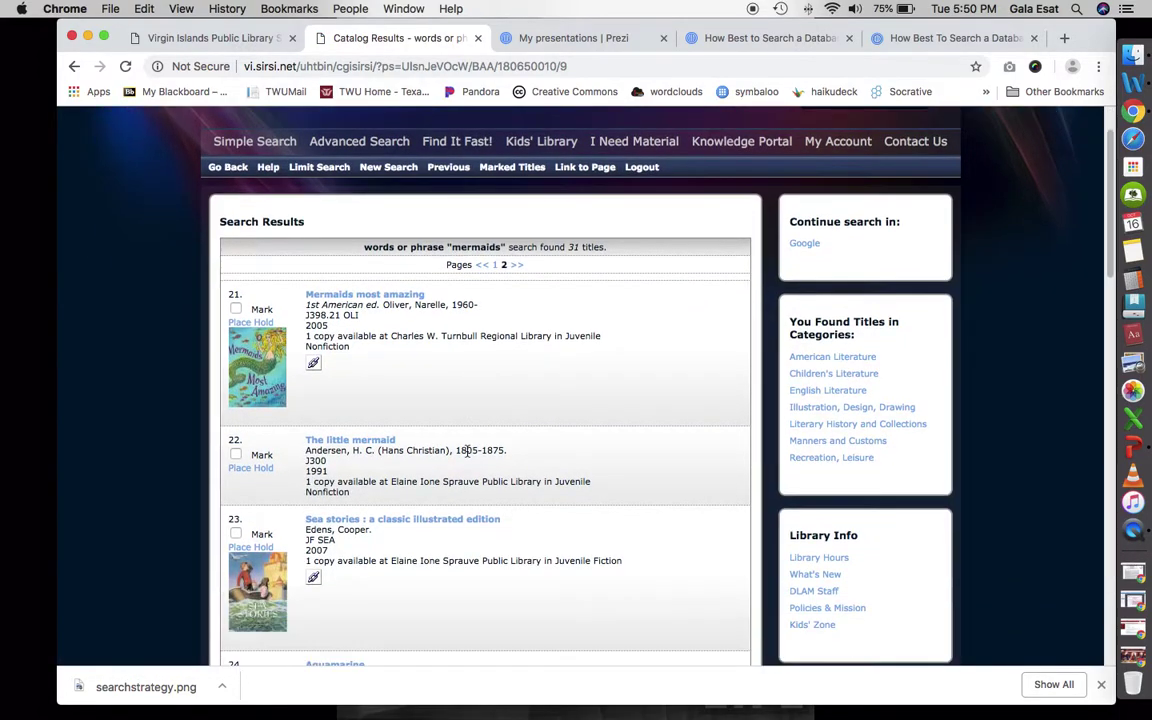
pyautogui.scroll(-10, 467, 456)
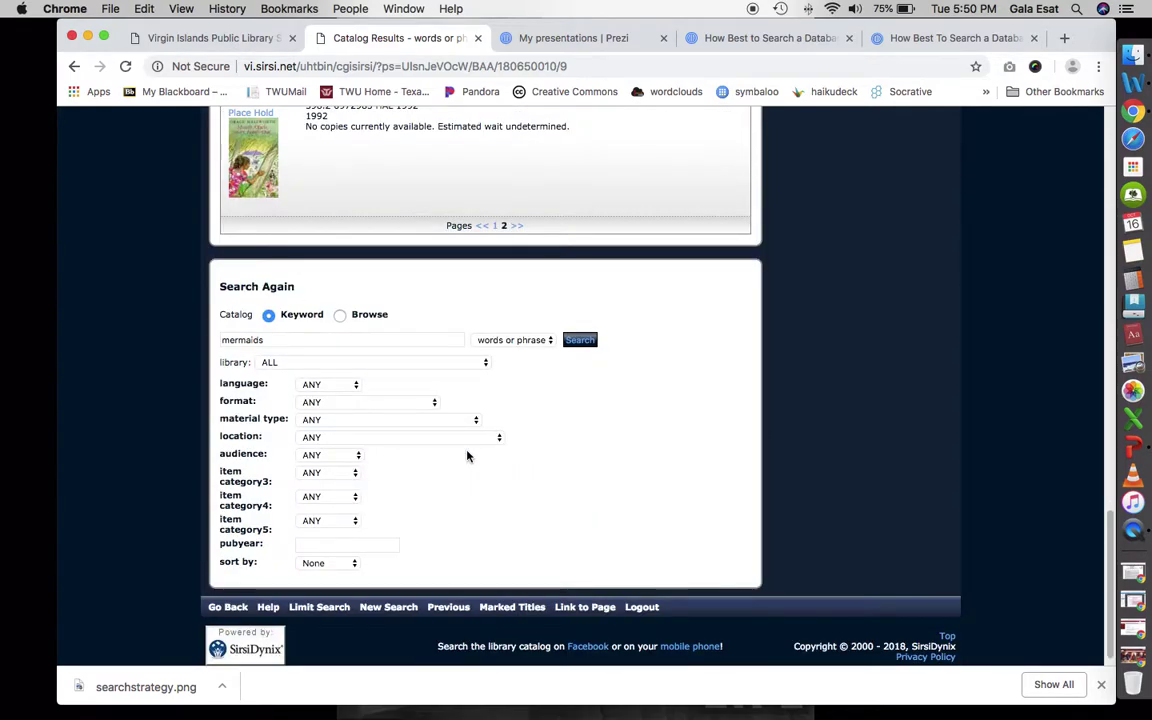
pyautogui.scroll(2, 467, 456)
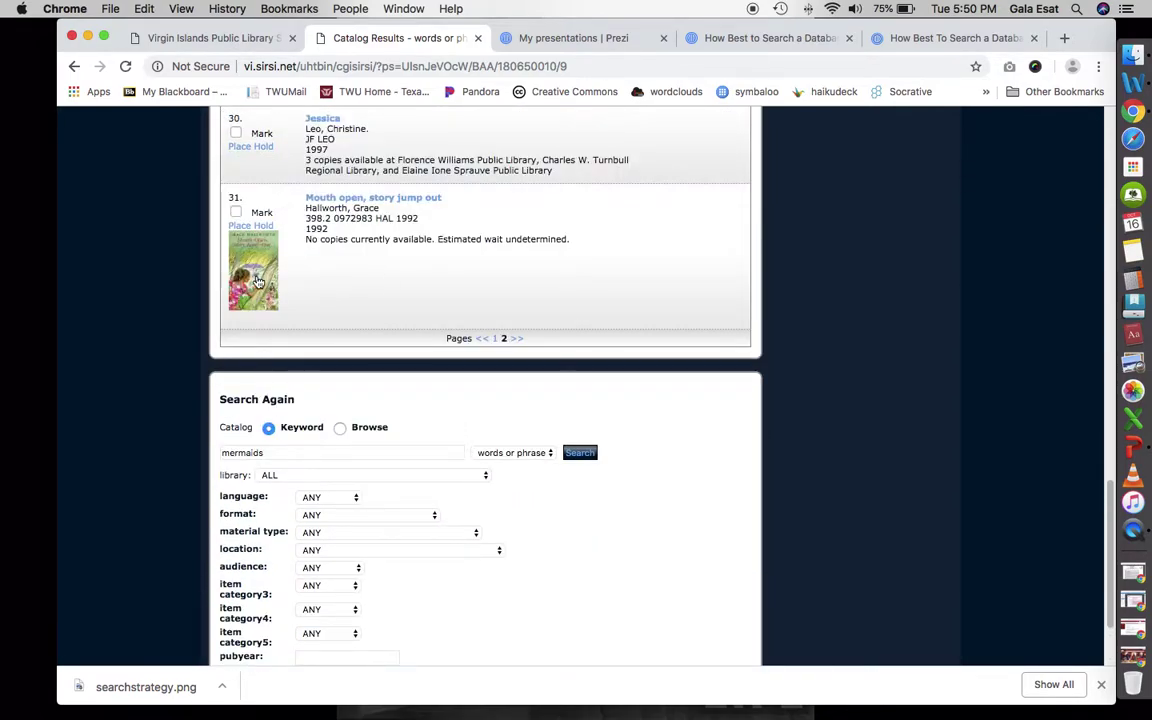
pyautogui.scroll(2, 262, 280)
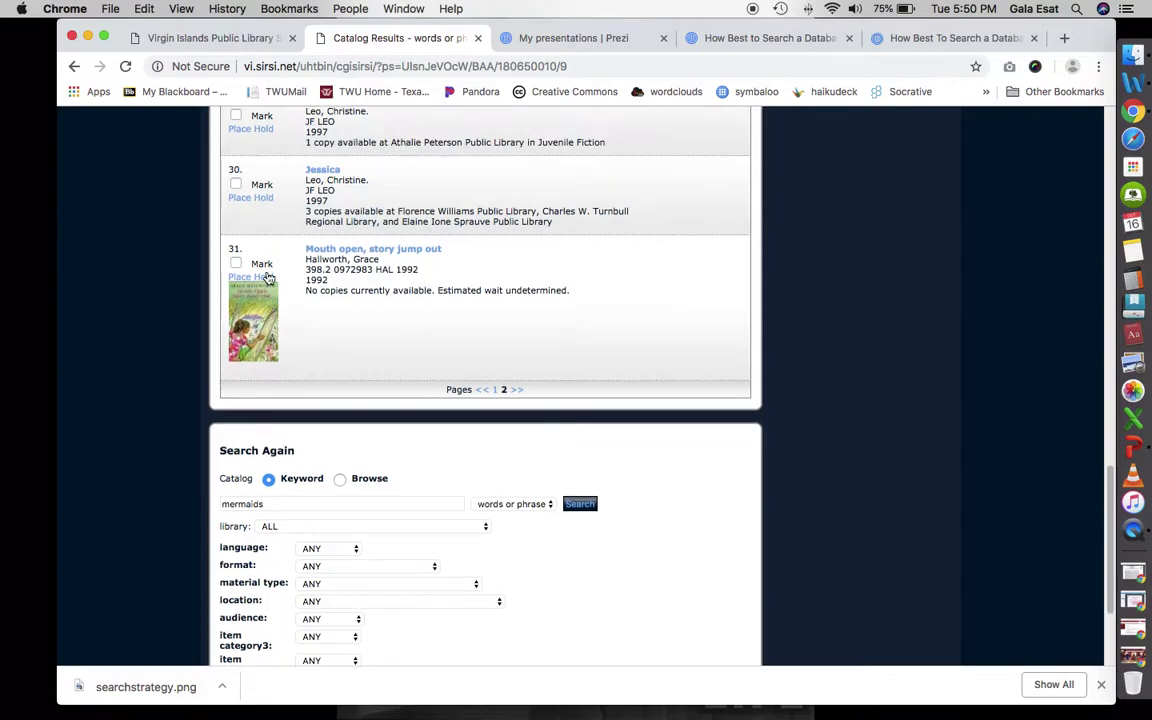
pyautogui.scroll(5, 267, 277)
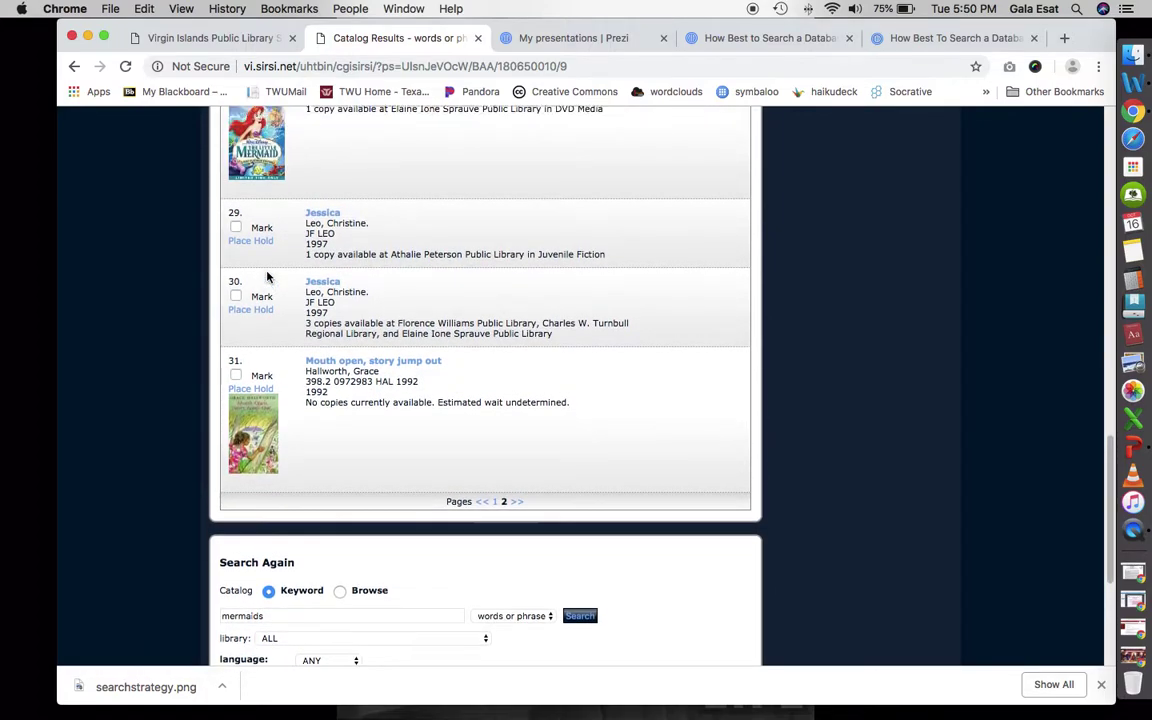
pyautogui.scroll(1, 267, 277)
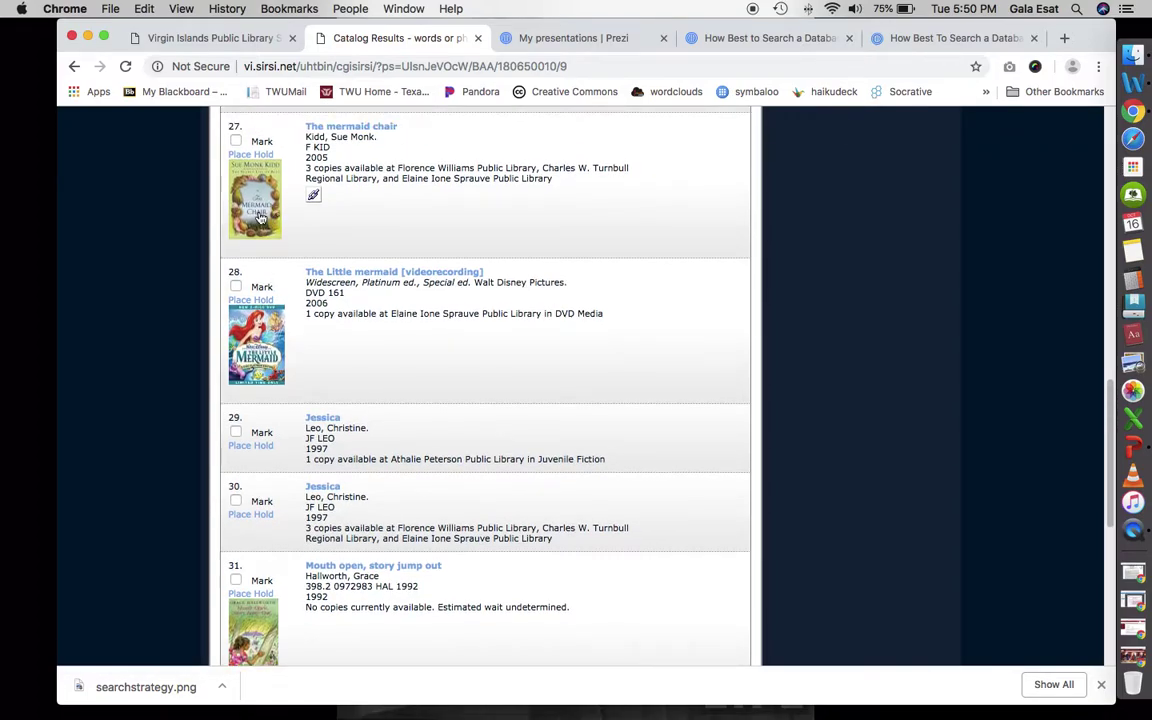
pyautogui.scroll(-10, 321, 268)
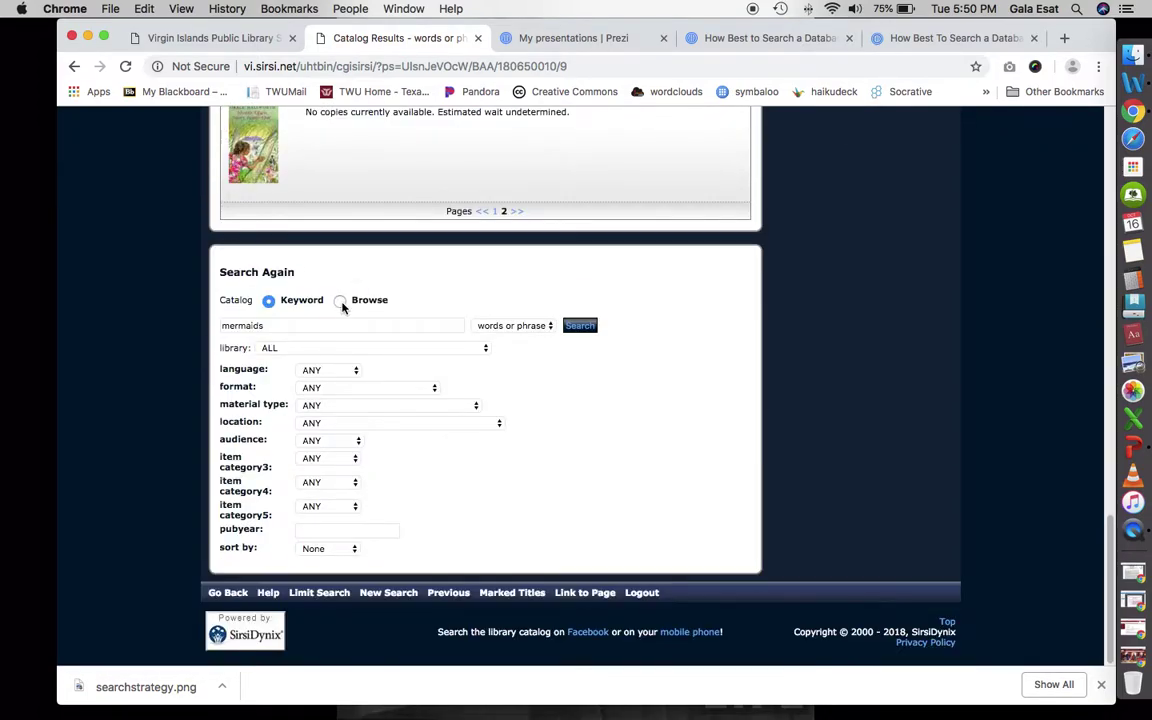
pyautogui.scroll(20, 355, 330)
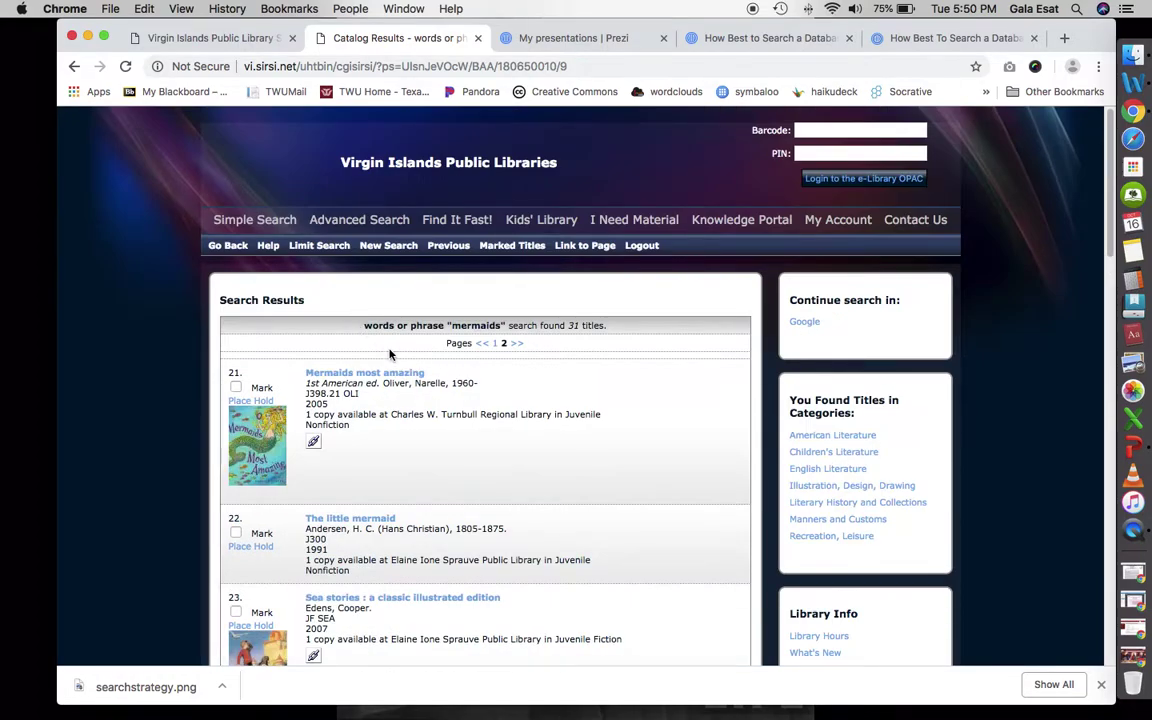
# - Return to Quick Search, run a subject search for "unicorns" in all libraries, and look through the results
pyautogui.click(237, 248)
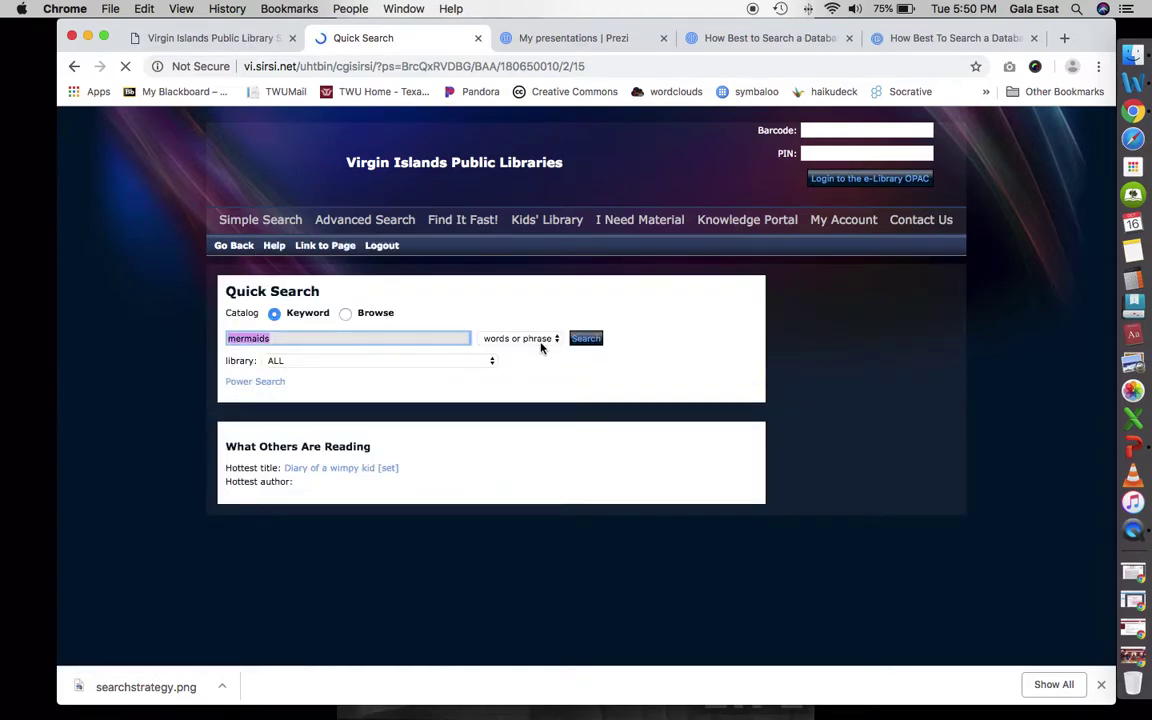
pyautogui.click(543, 341)
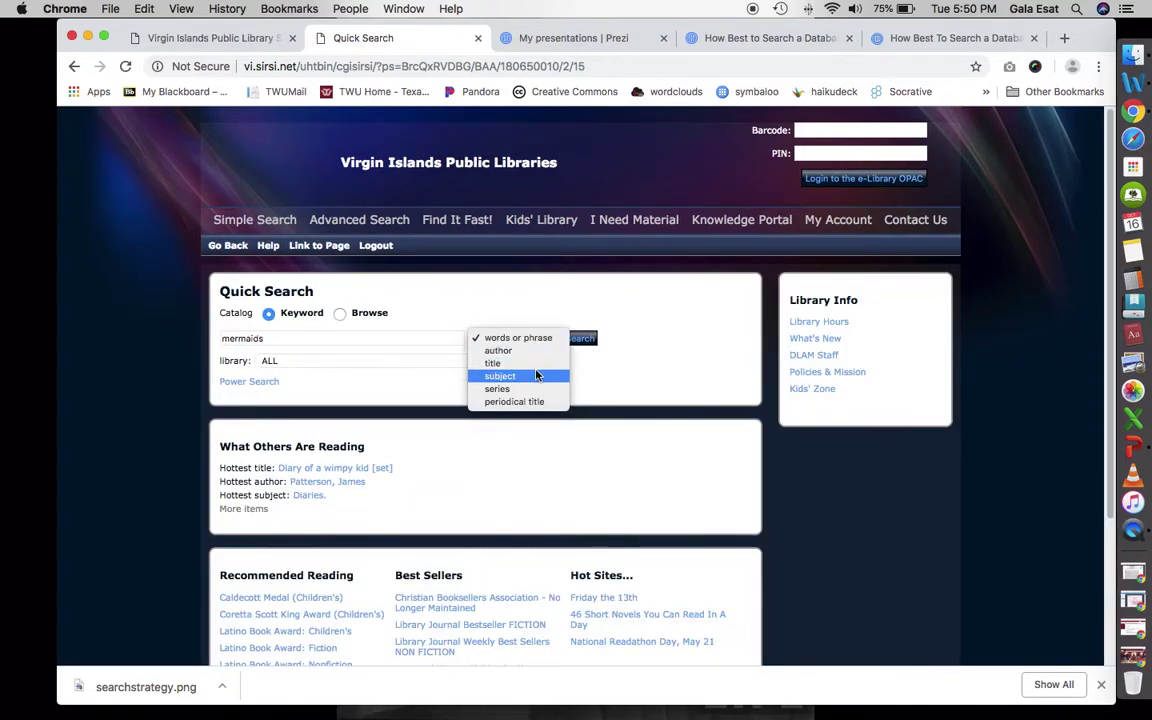
pyautogui.click(538, 376)
pyautogui.doubleClick(321, 337)
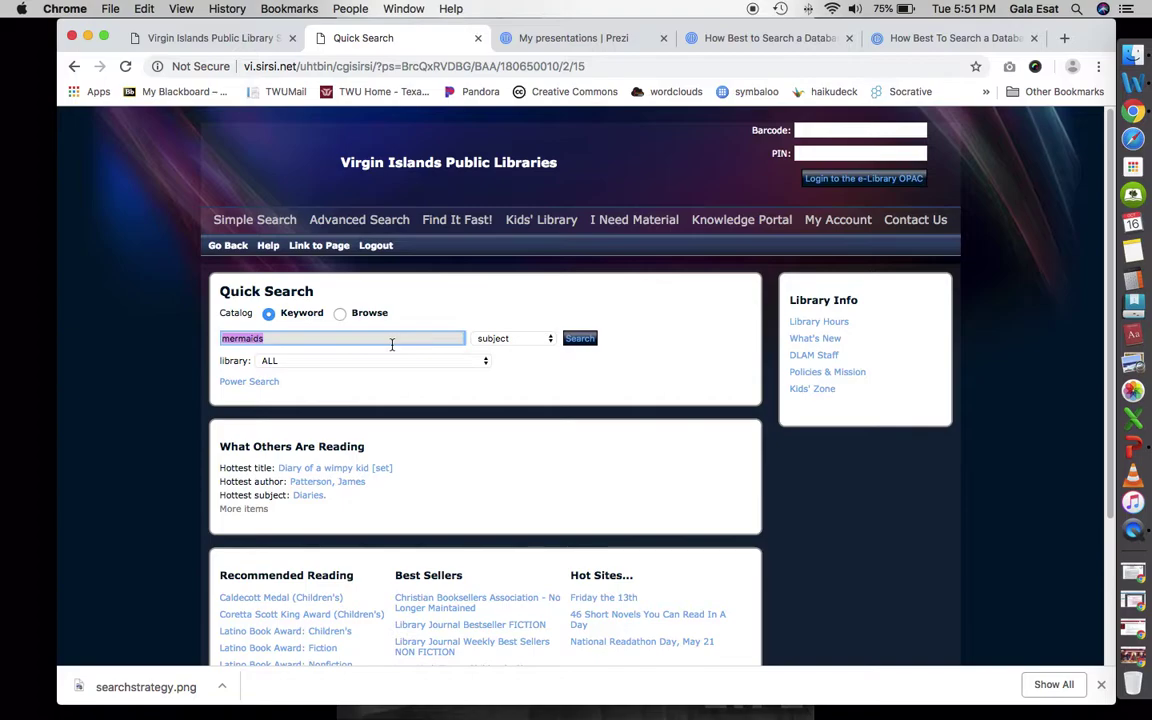
pyautogui.write('unicorns')
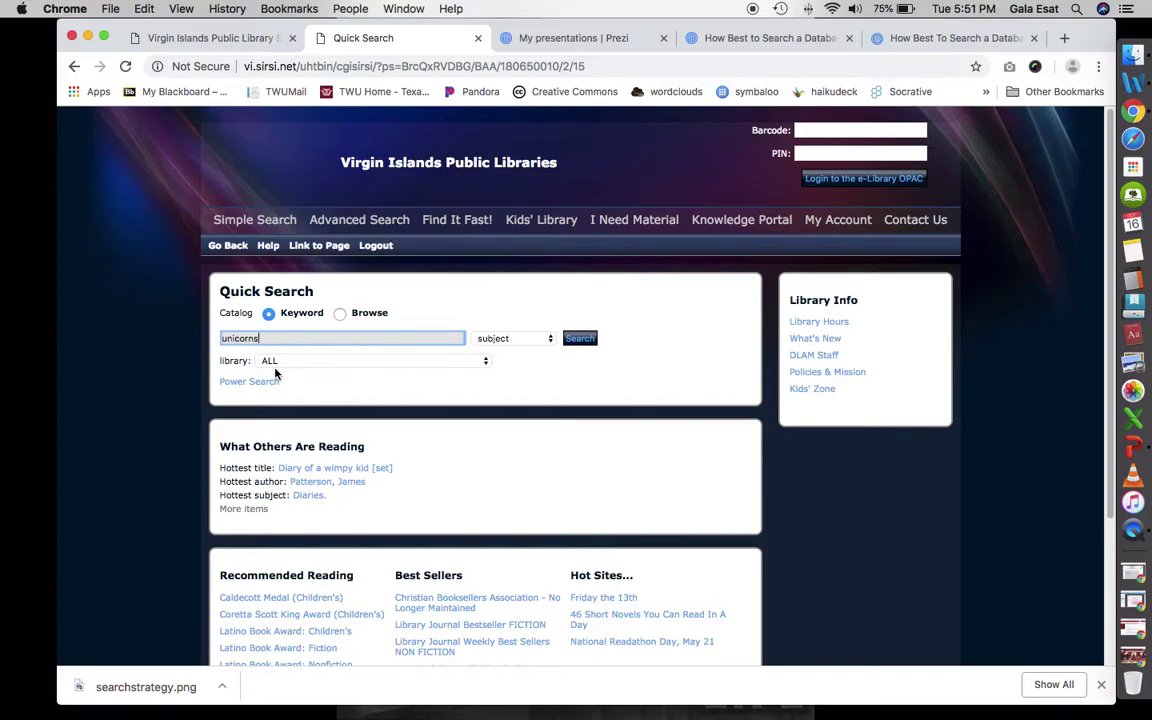
pyautogui.click(527, 340)
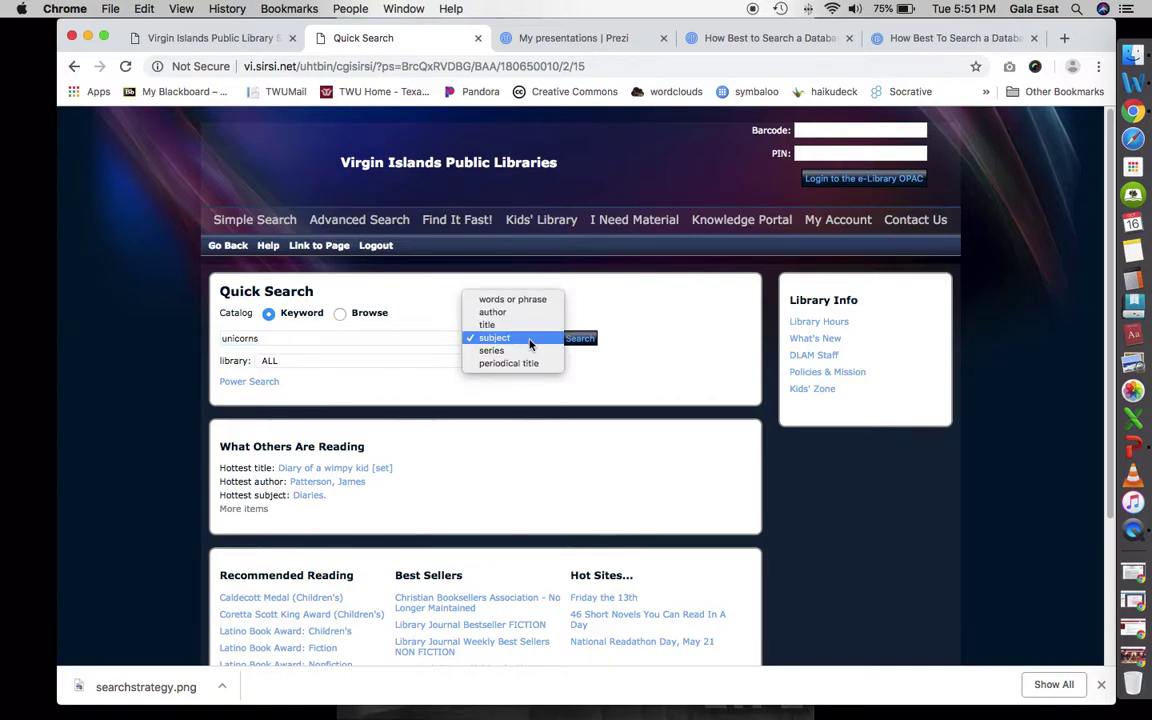
pyautogui.click(530, 344)
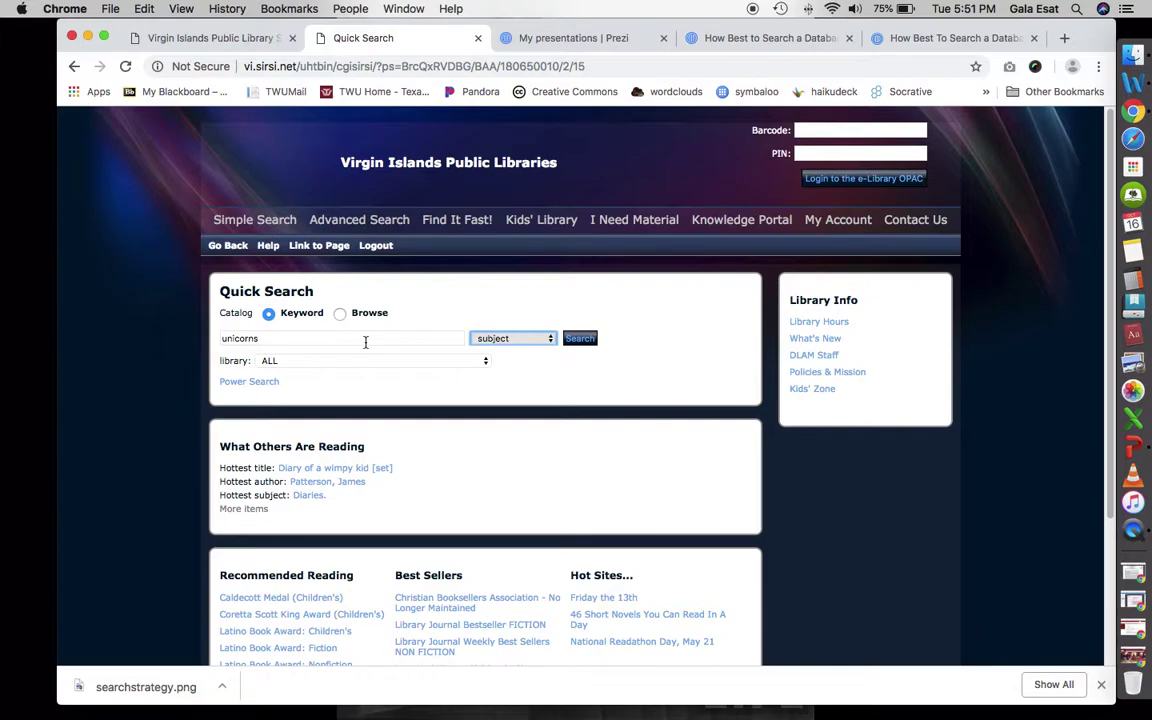
pyautogui.click(582, 341)
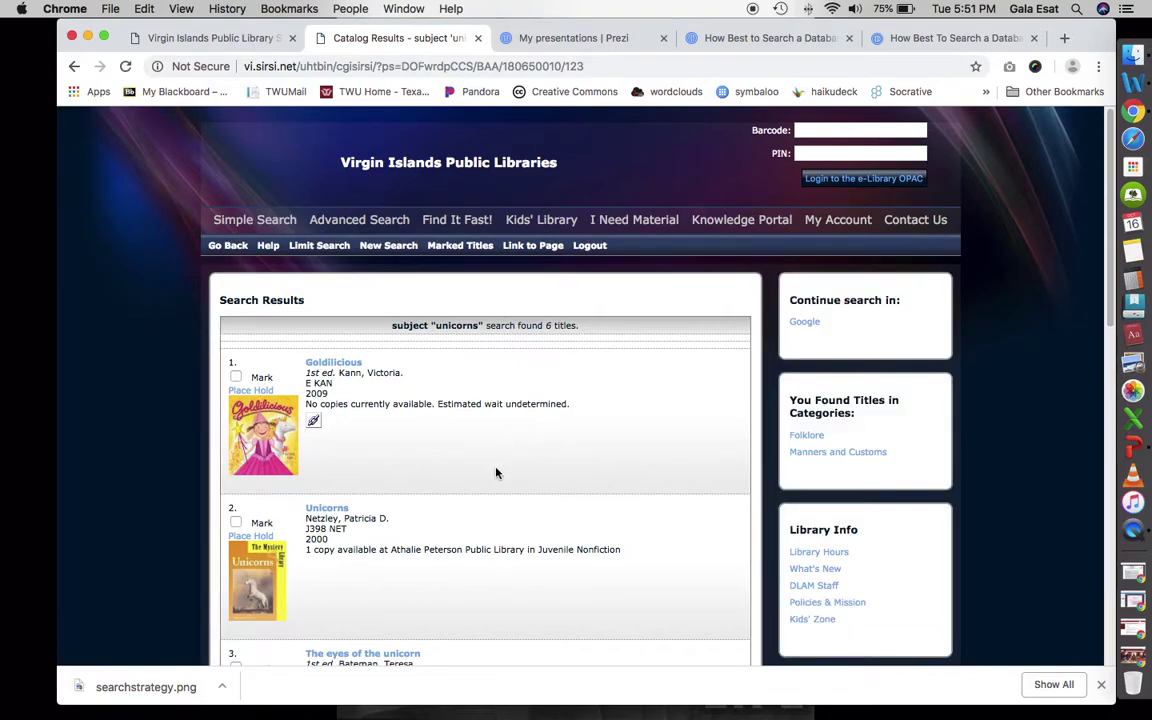
pyautogui.scroll(-3, 496, 473)
pyautogui.scroll(3, 495, 475)
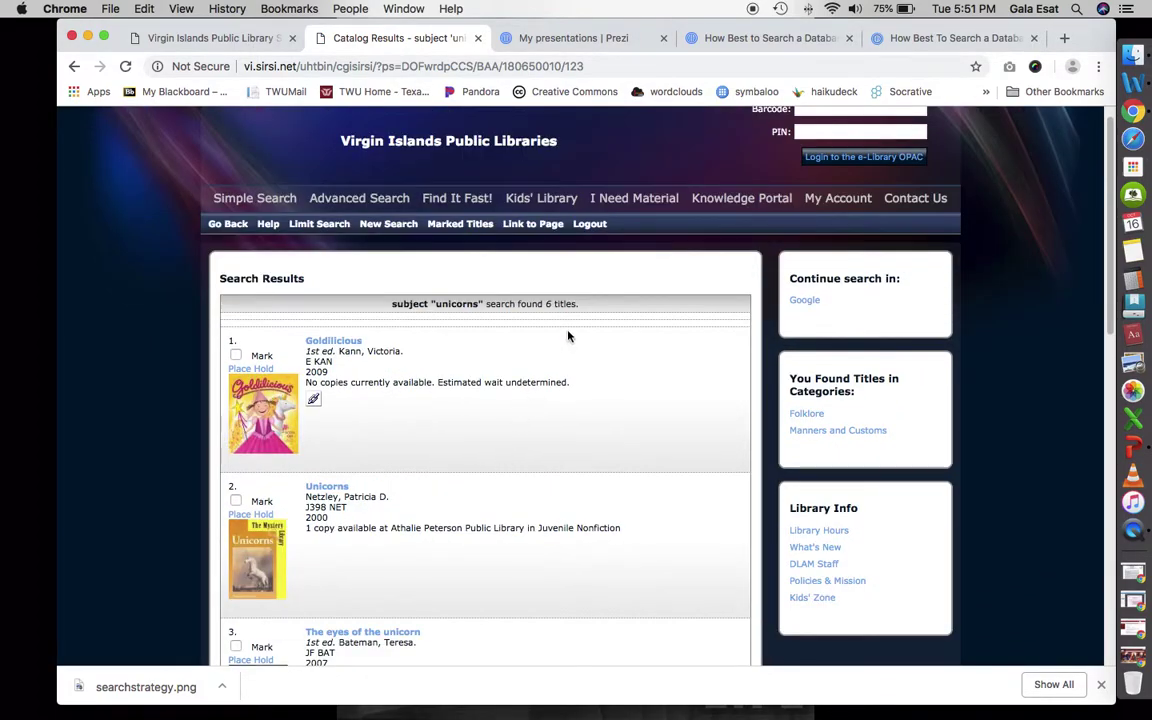
pyautogui.scroll(-15, 376, 511)
pyautogui.scroll(15, 374, 508)
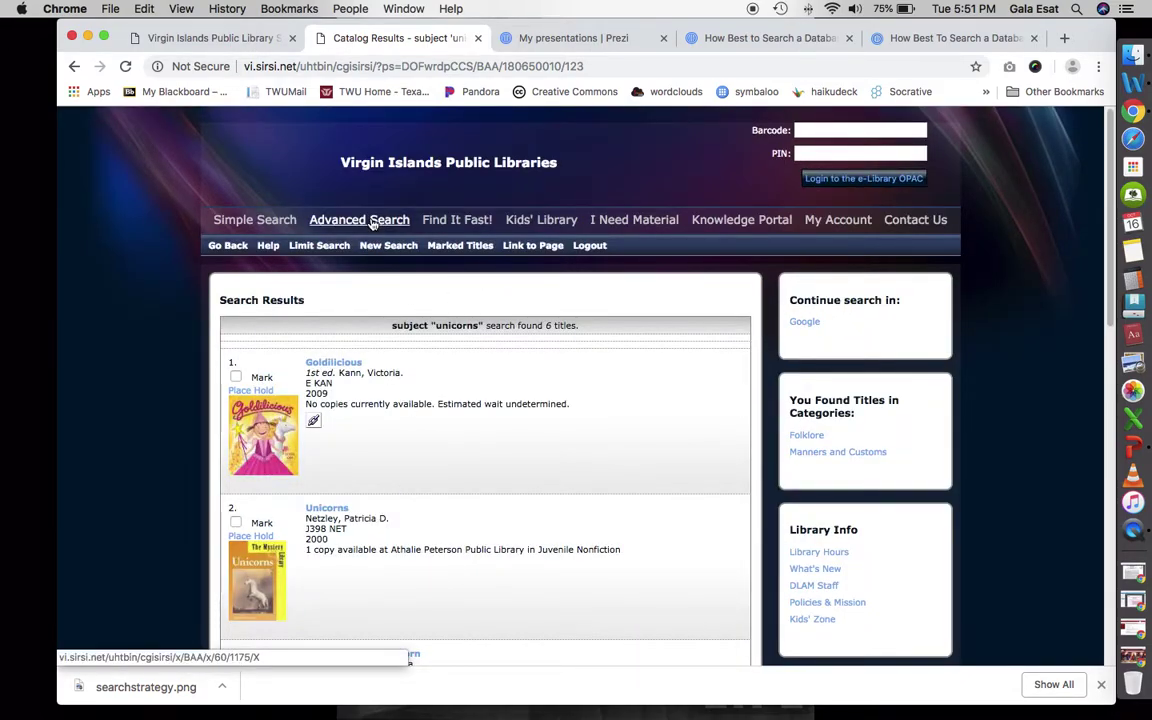
# - Run an advanced words-or-phrase search for "unicorns AND mermaids" and examine the item record it returns
pyautogui.click(372, 224)
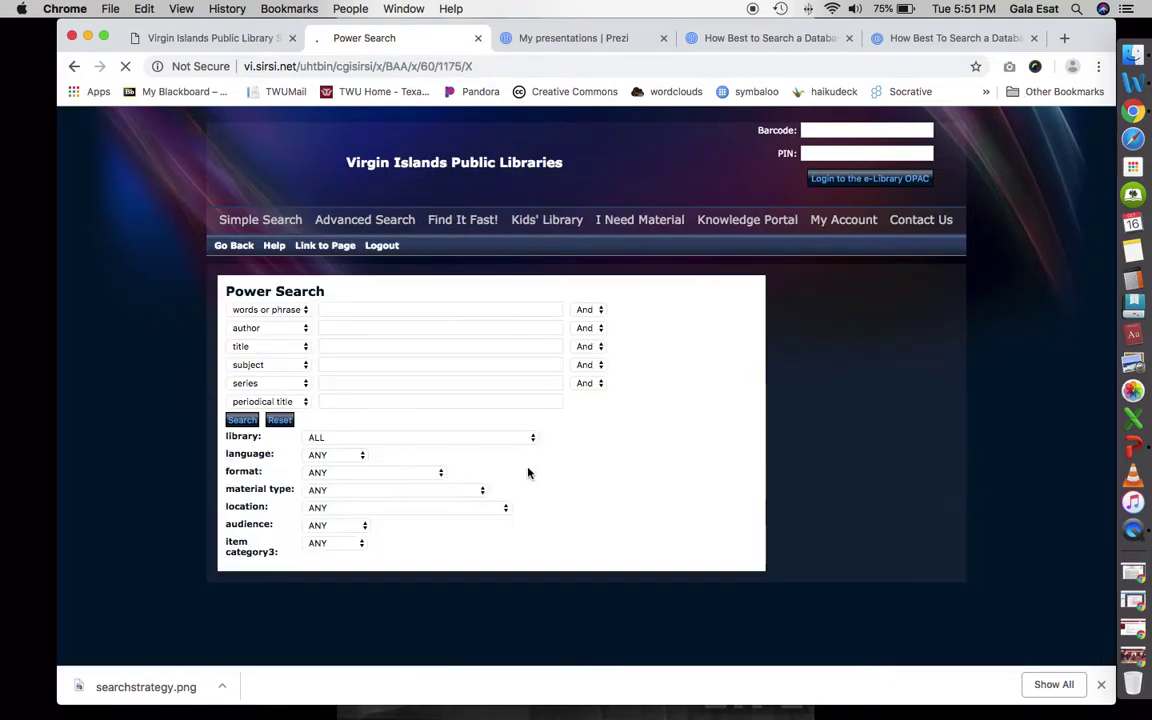
pyautogui.click(353, 307)
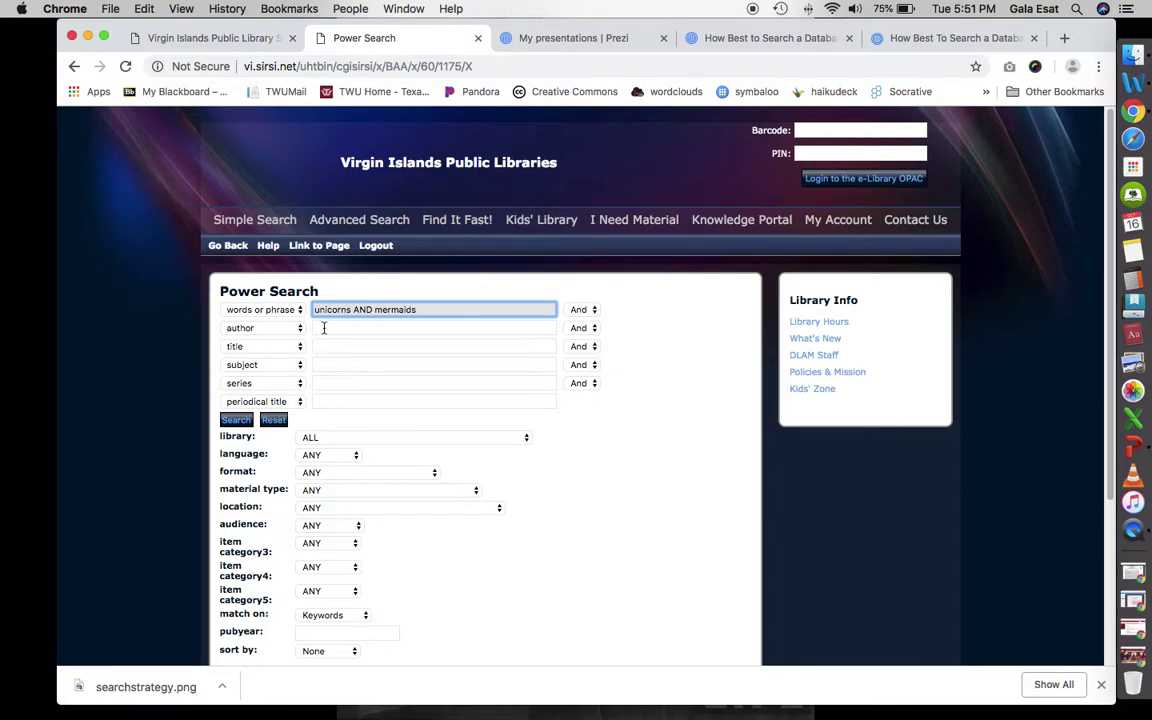
pyautogui.click(237, 421)
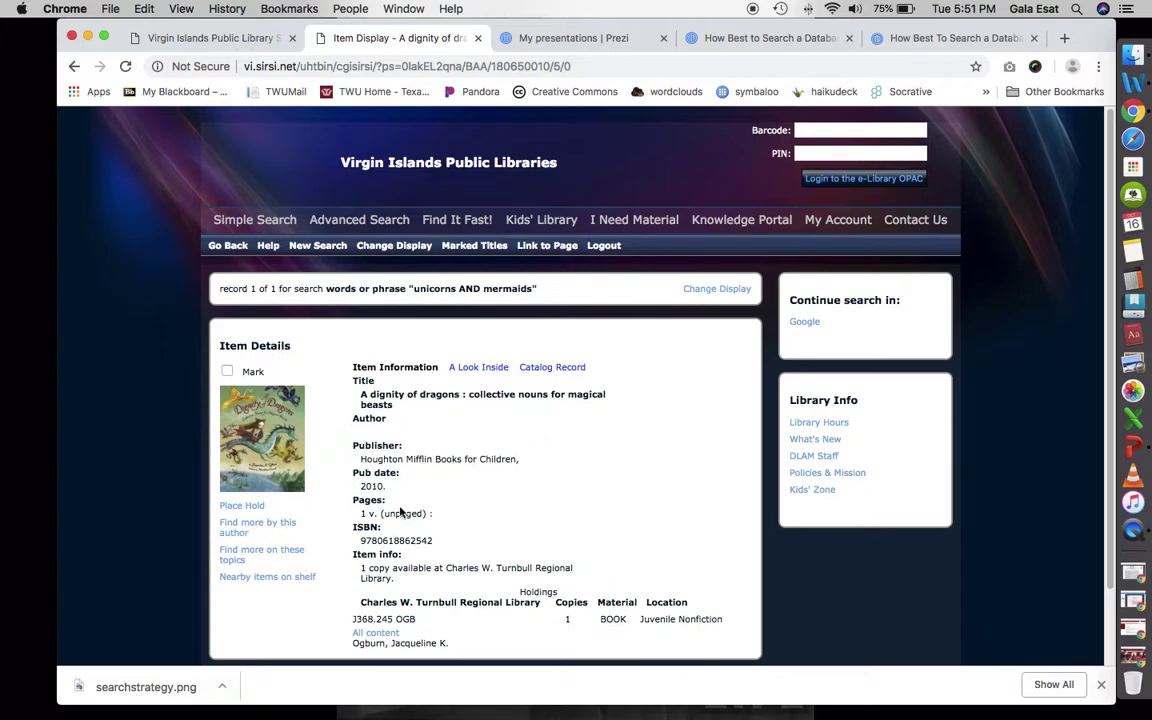
pyautogui.scroll(-2, 540, 495)
pyautogui.scroll(2, 540, 497)
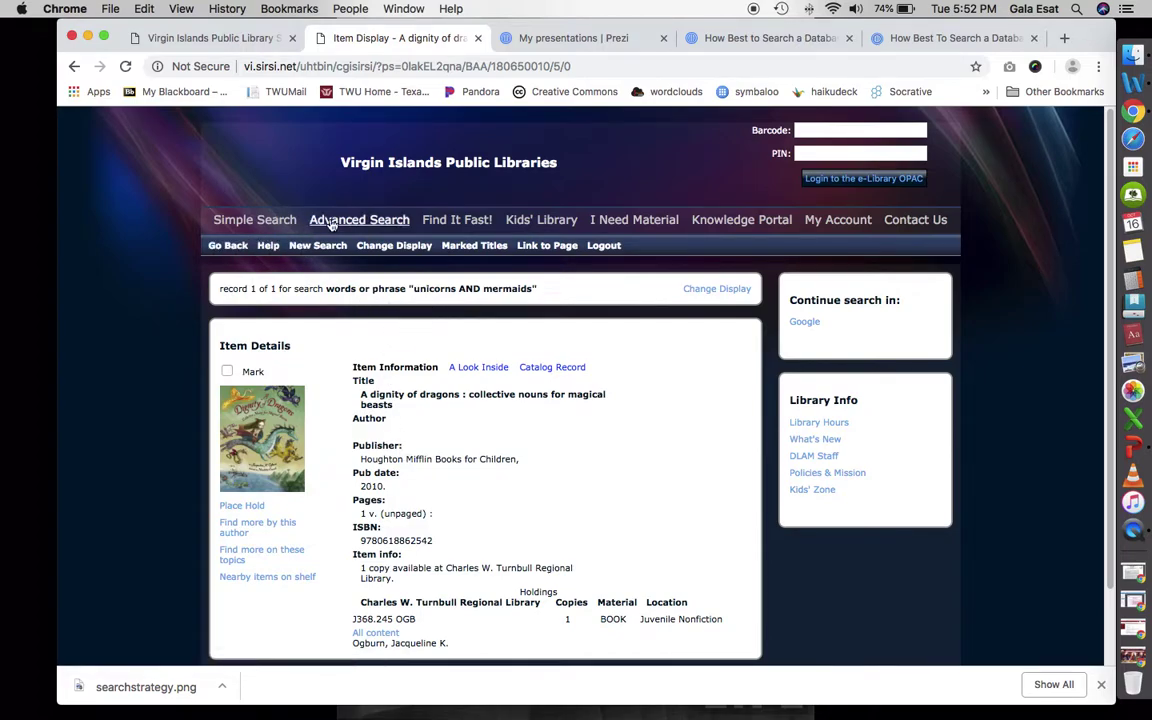
# - Go back to the Power Search form, change the query to "unicorns OR mermaids", run it and look through the results
pyautogui.click(235, 249)
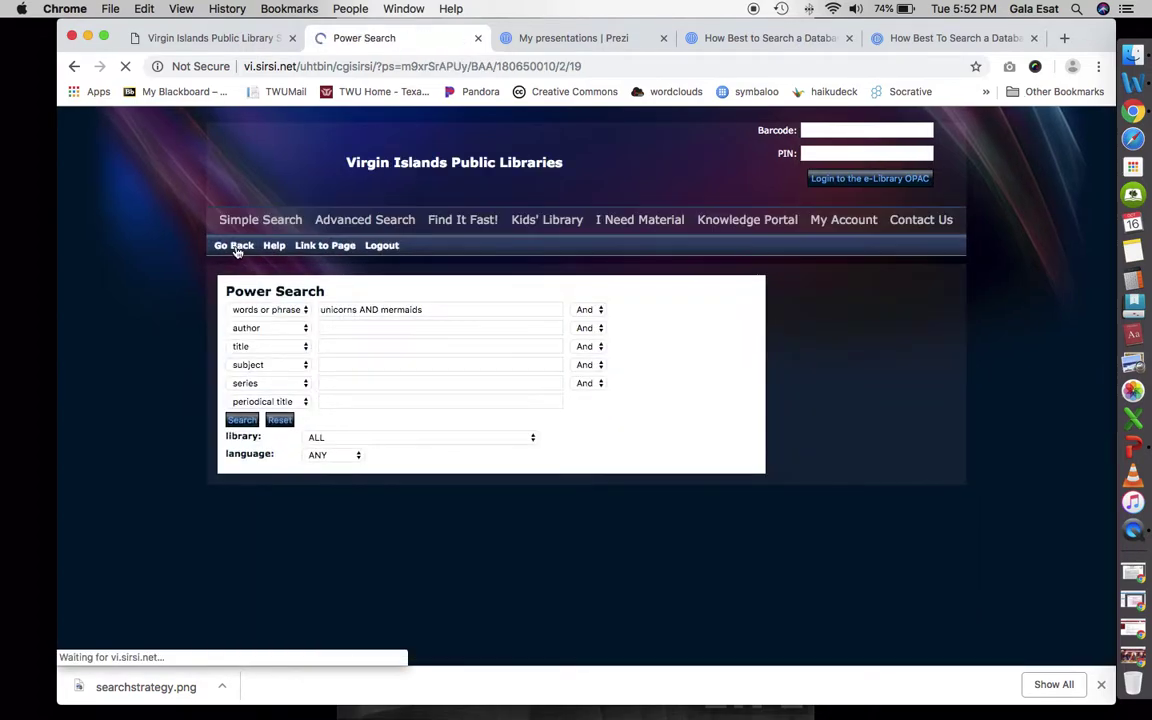
pyautogui.doubleClick(368, 310)
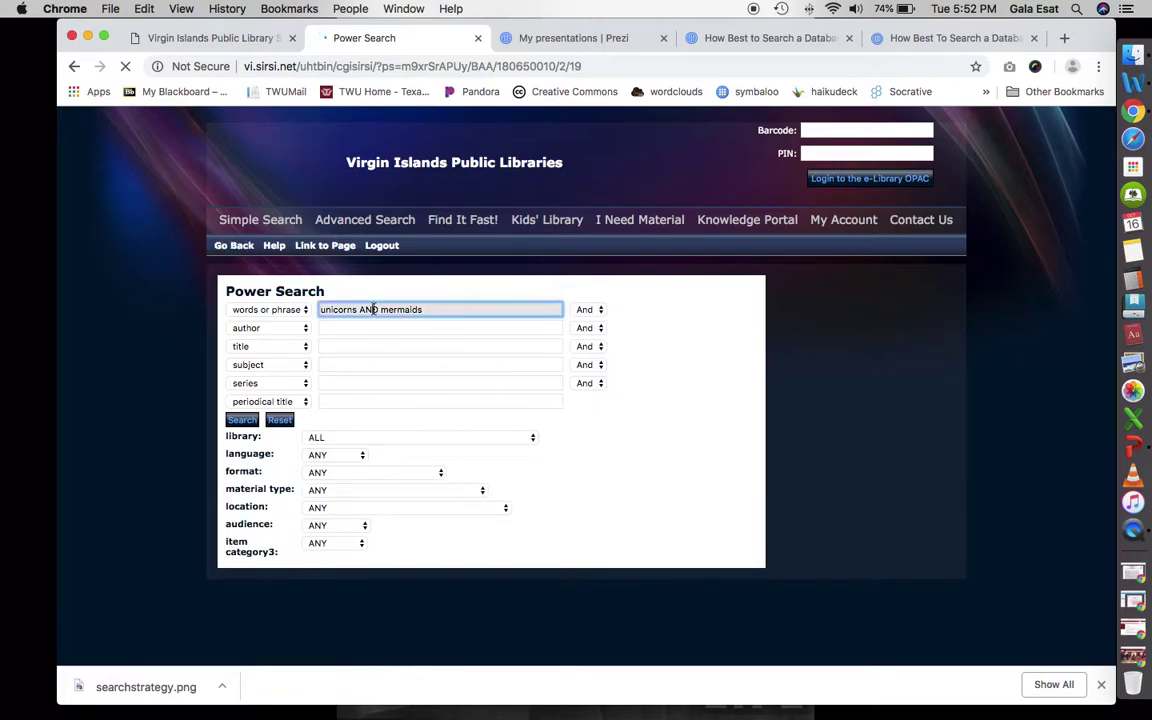
pyautogui.write('OR')
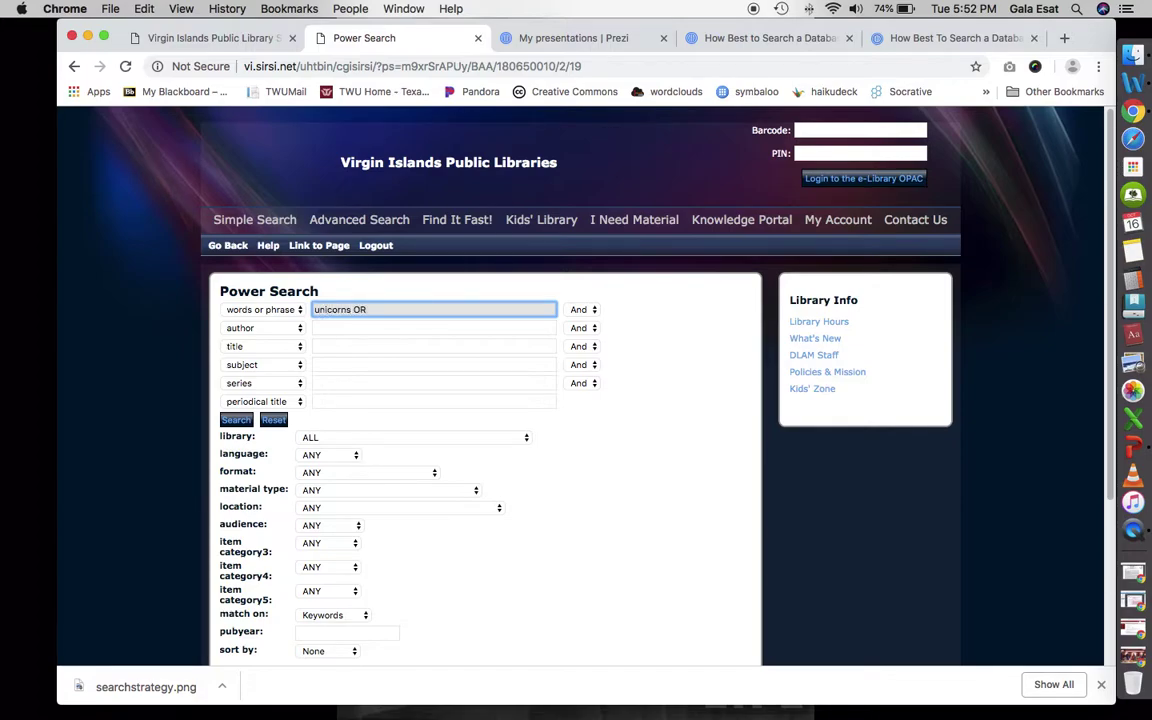
pyautogui.write('mermaids')
pyautogui.press('Return')
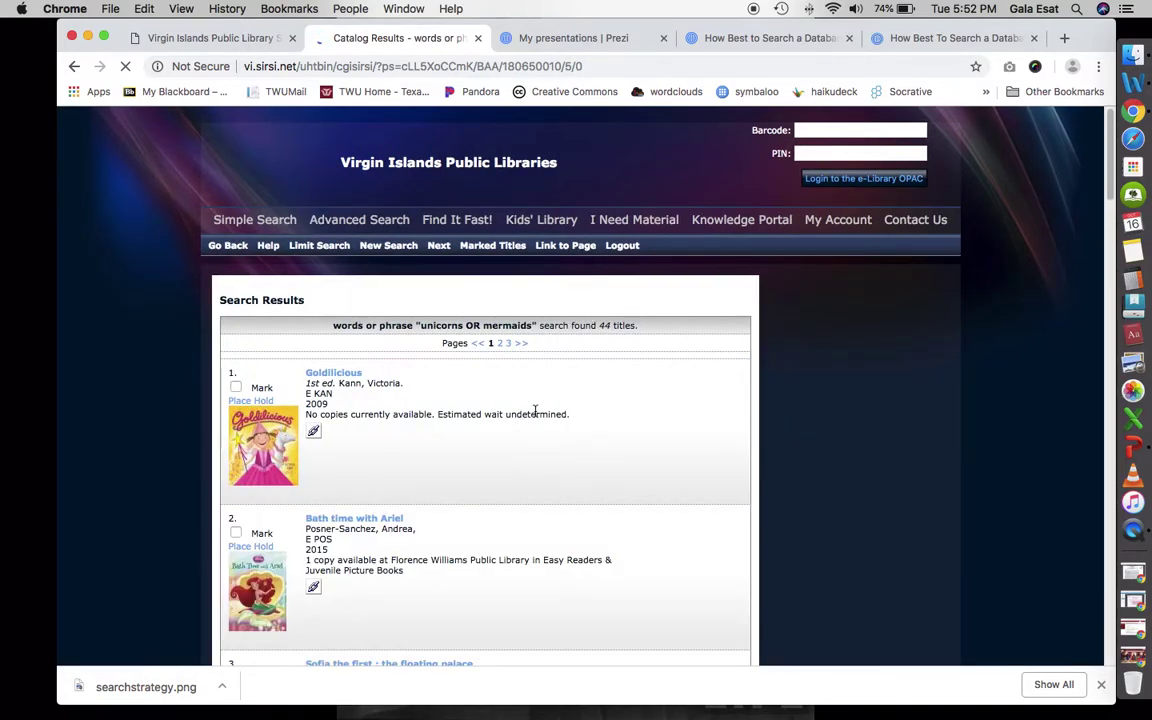
pyautogui.scroll(-5, 535, 415)
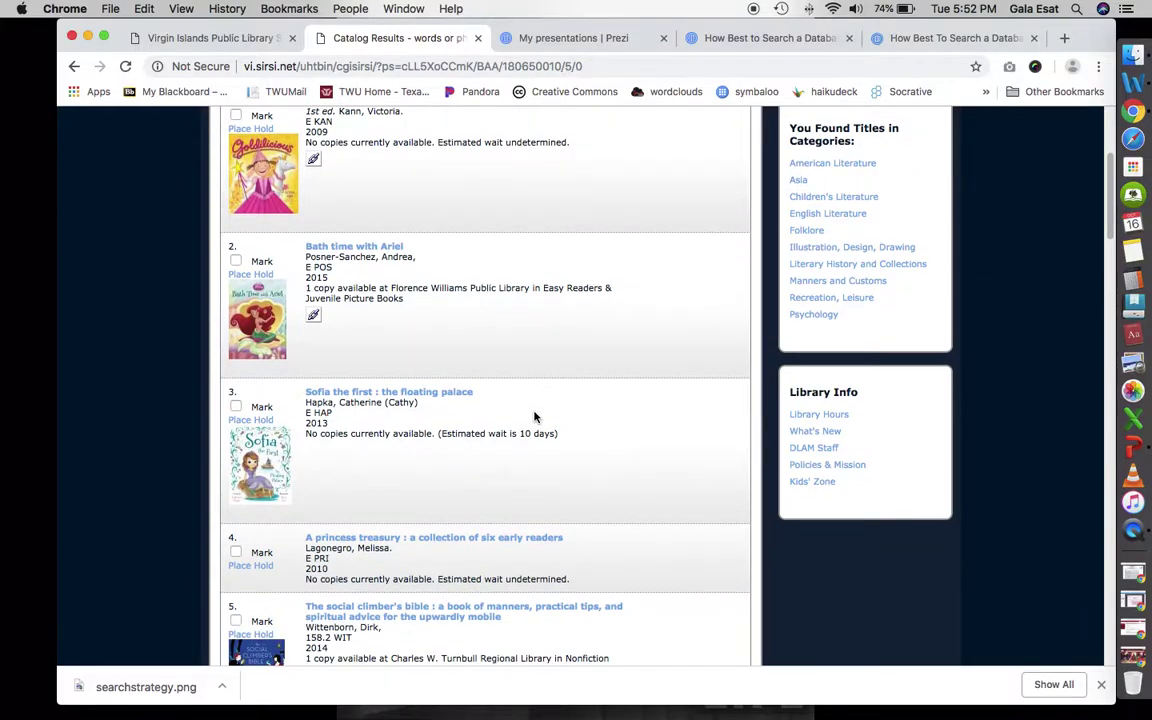
pyautogui.scroll(-10, 535, 417)
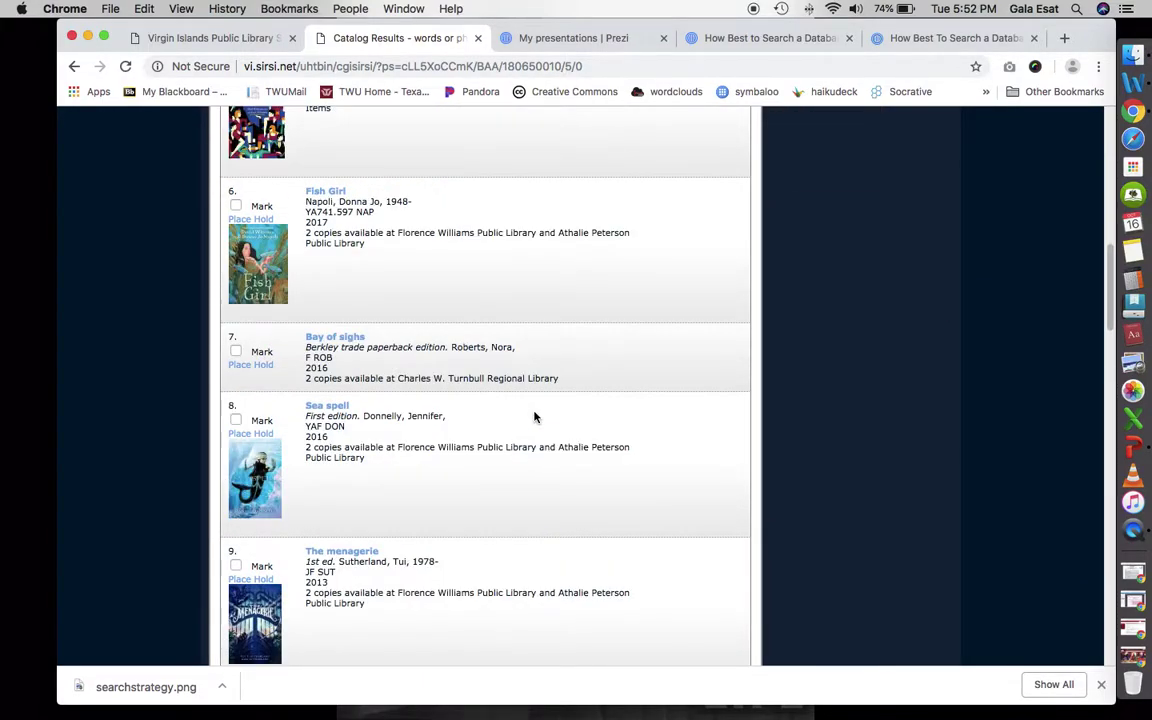
pyautogui.scroll(-5, 535, 417)
pyautogui.scroll(-4, 535, 417)
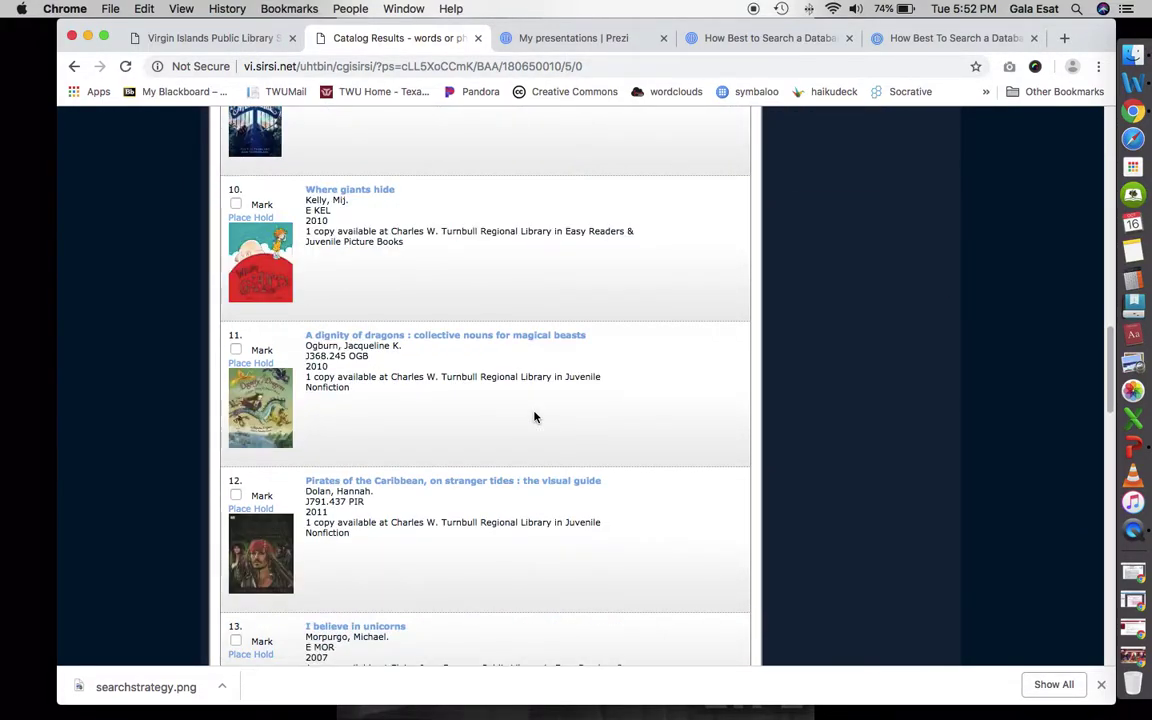
# - Switch from the catalog results to the Prezi presentation "How Best To Search a Database" and show its Boolean Logic slide
pyautogui.scroll(20, 535, 417)
pyautogui.scroll(5, 535, 417)
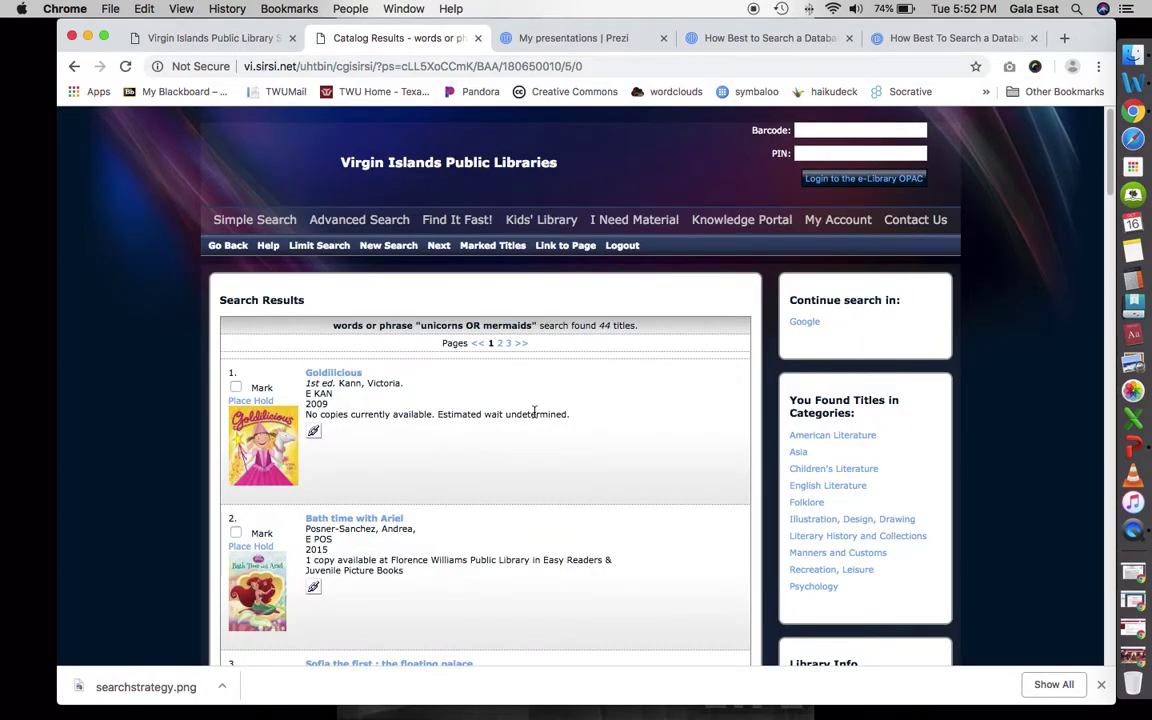
pyautogui.click(740, 38)
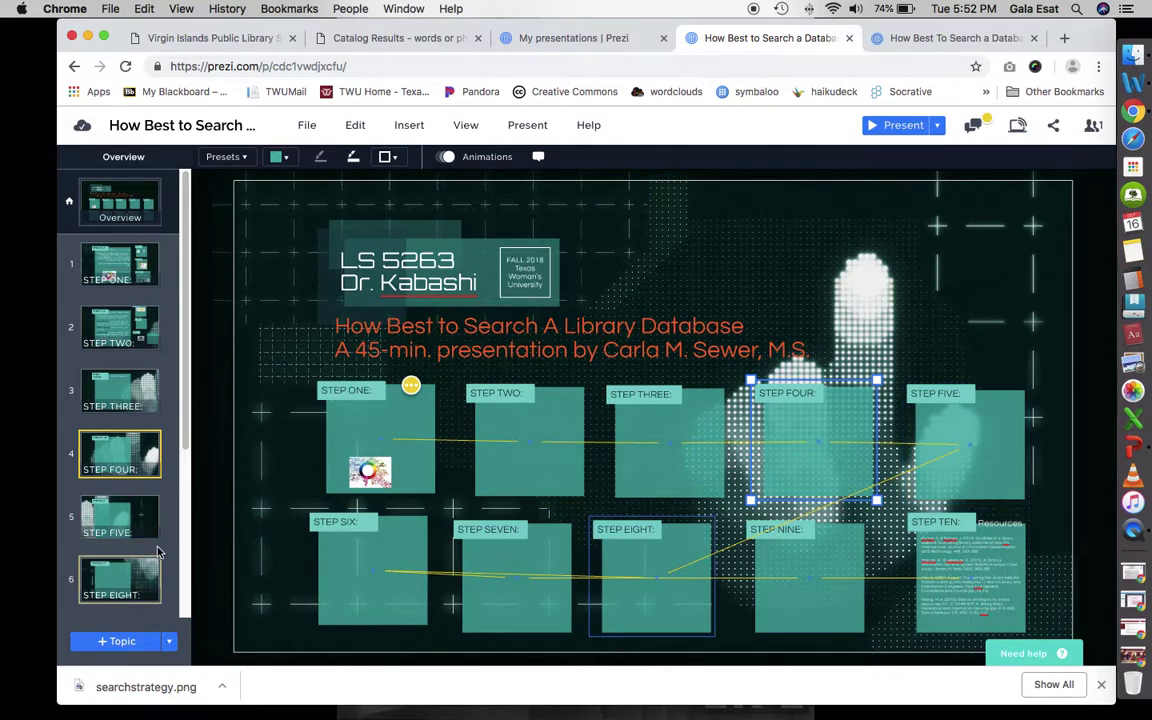
pyautogui.scroll(-5, 150, 548)
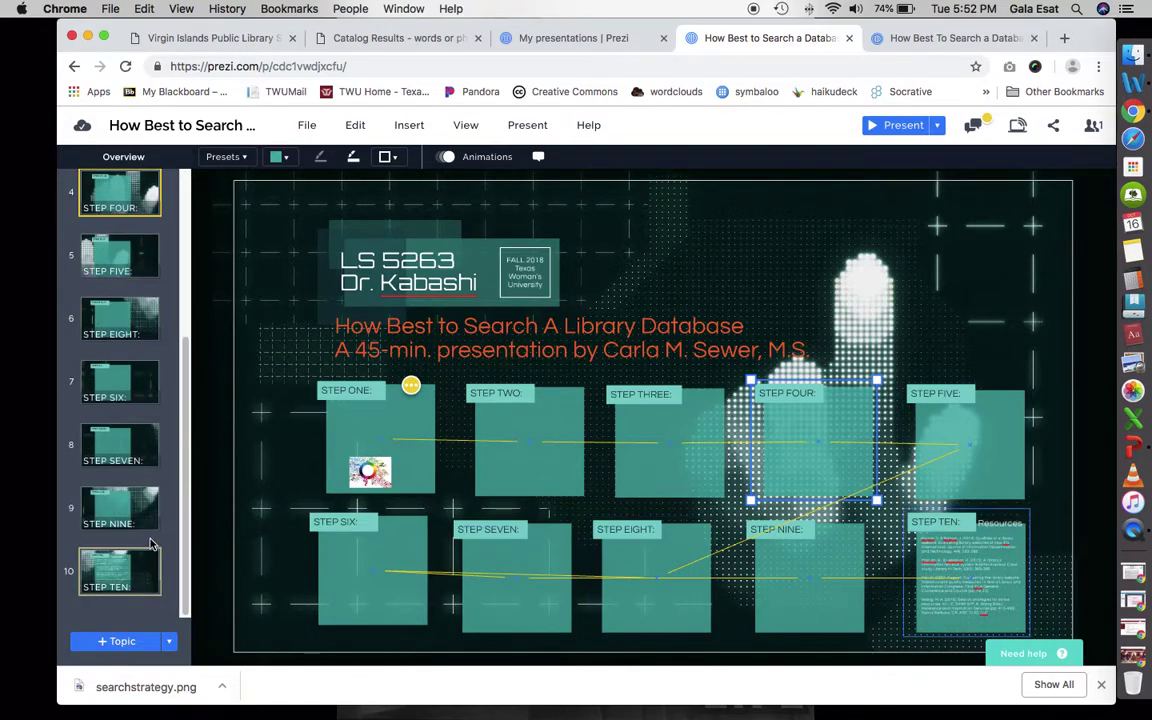
pyautogui.scroll(5, 150, 543)
pyautogui.click(548, 40)
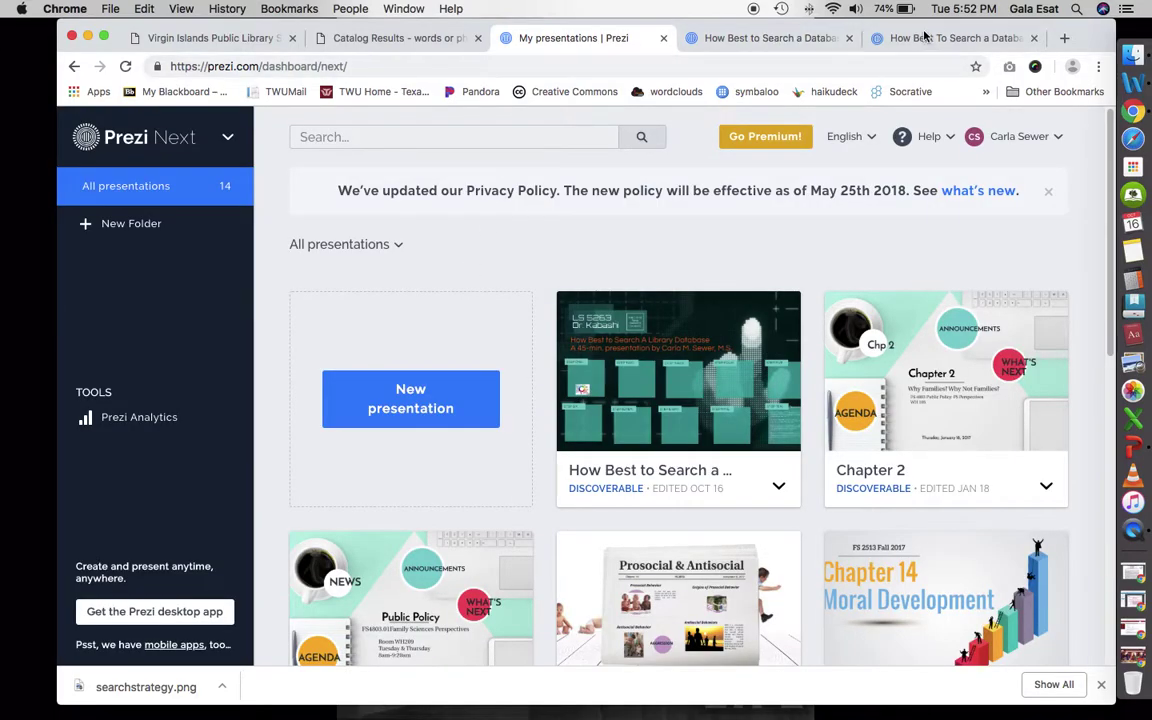
pyautogui.click(885, 38)
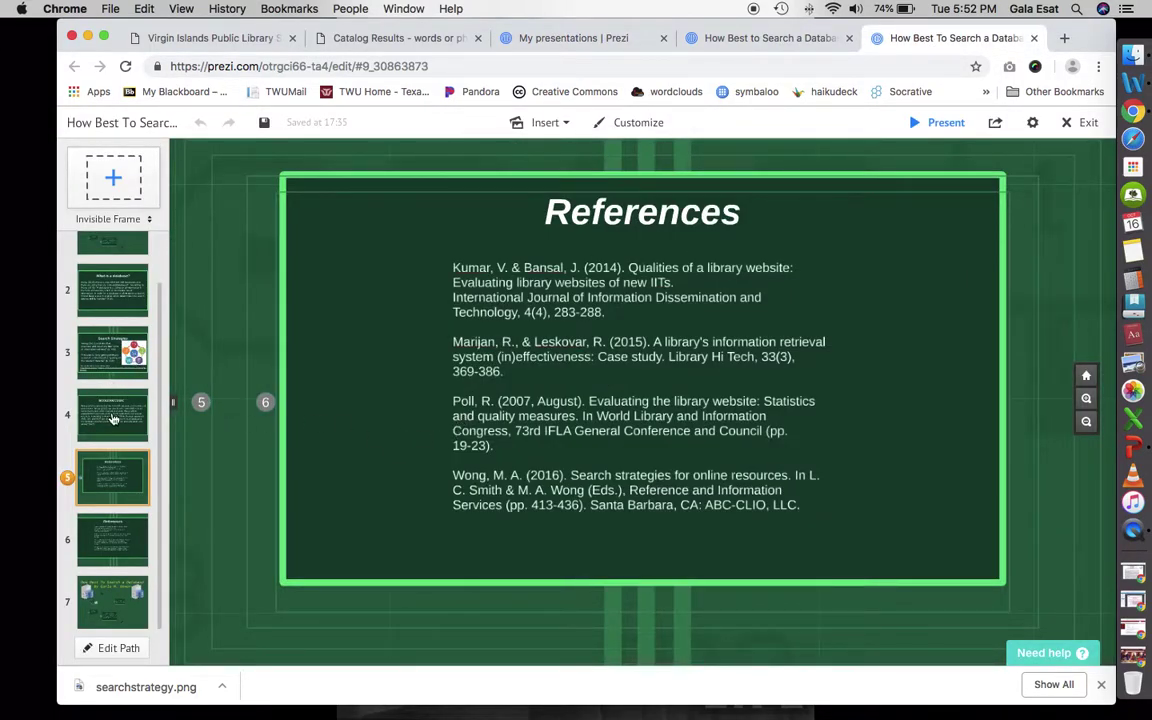
pyautogui.click(108, 382)
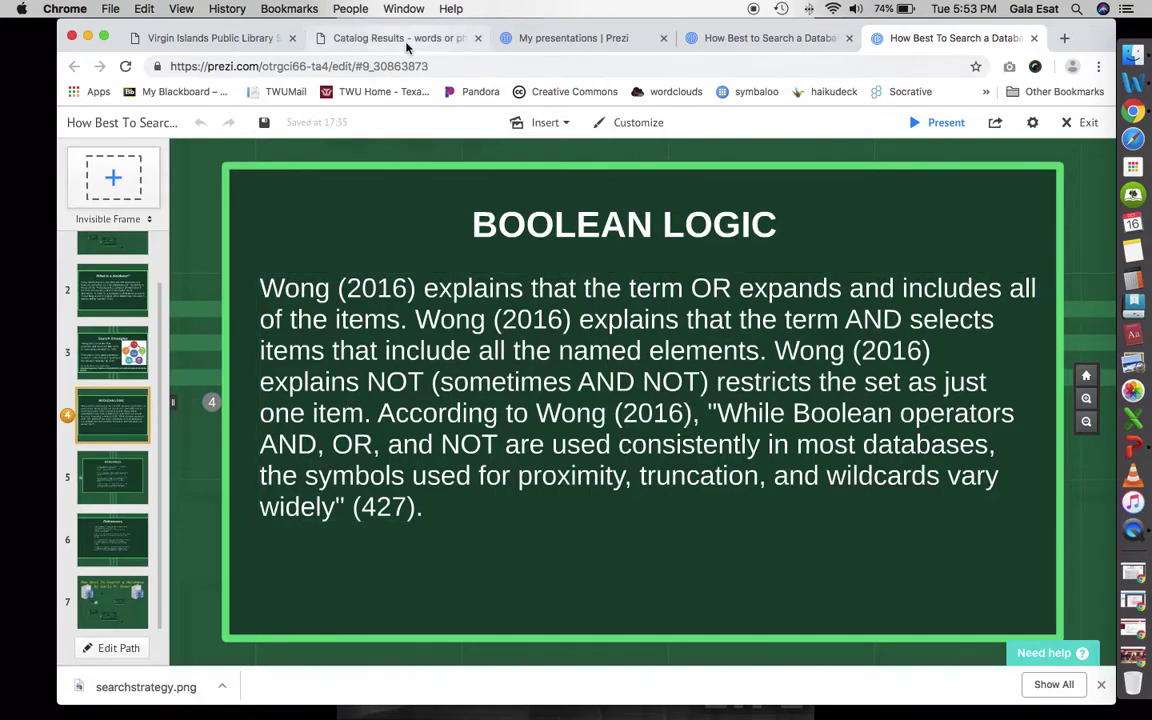
# - Return to the catalog's Power Search form and run a title search for "unicorns OR mermaids" in all libraries
pyautogui.click(340, 40)
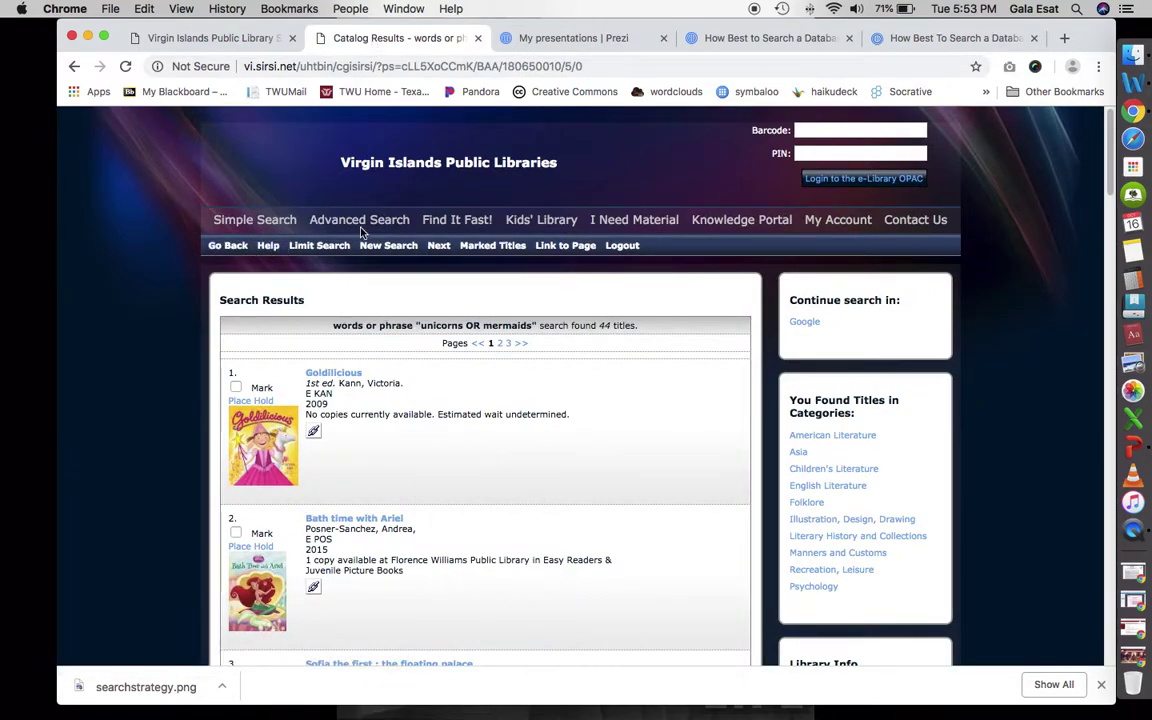
pyautogui.click(229, 247)
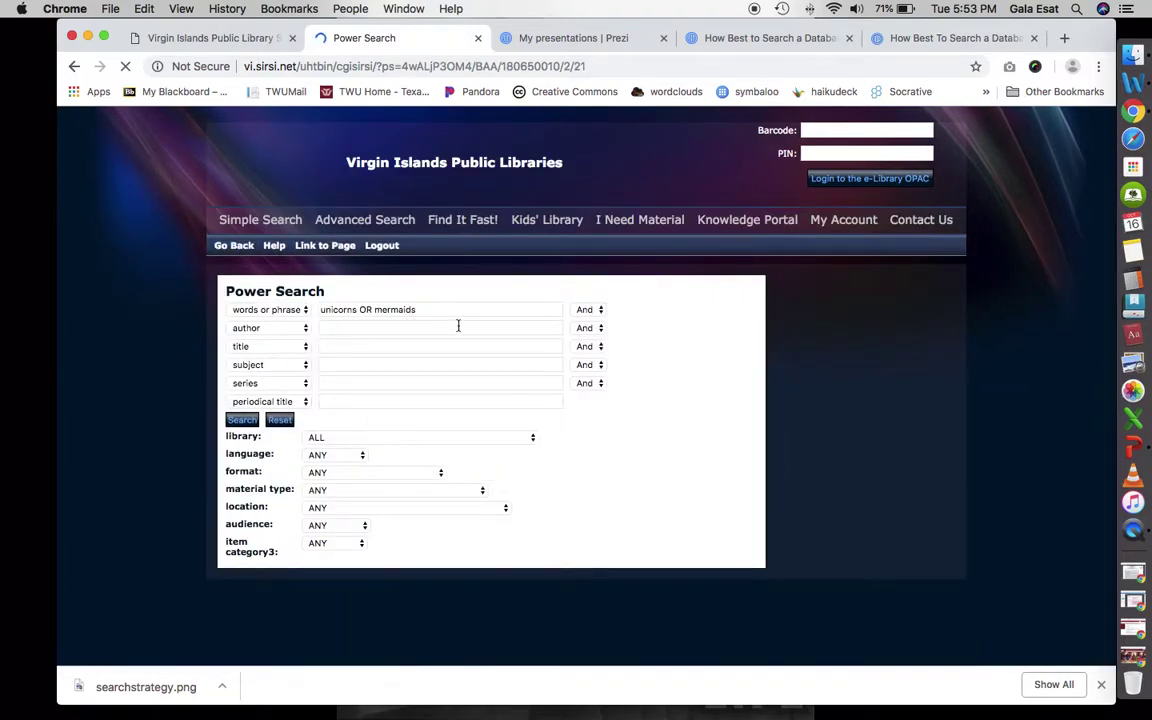
pyautogui.click(300, 312)
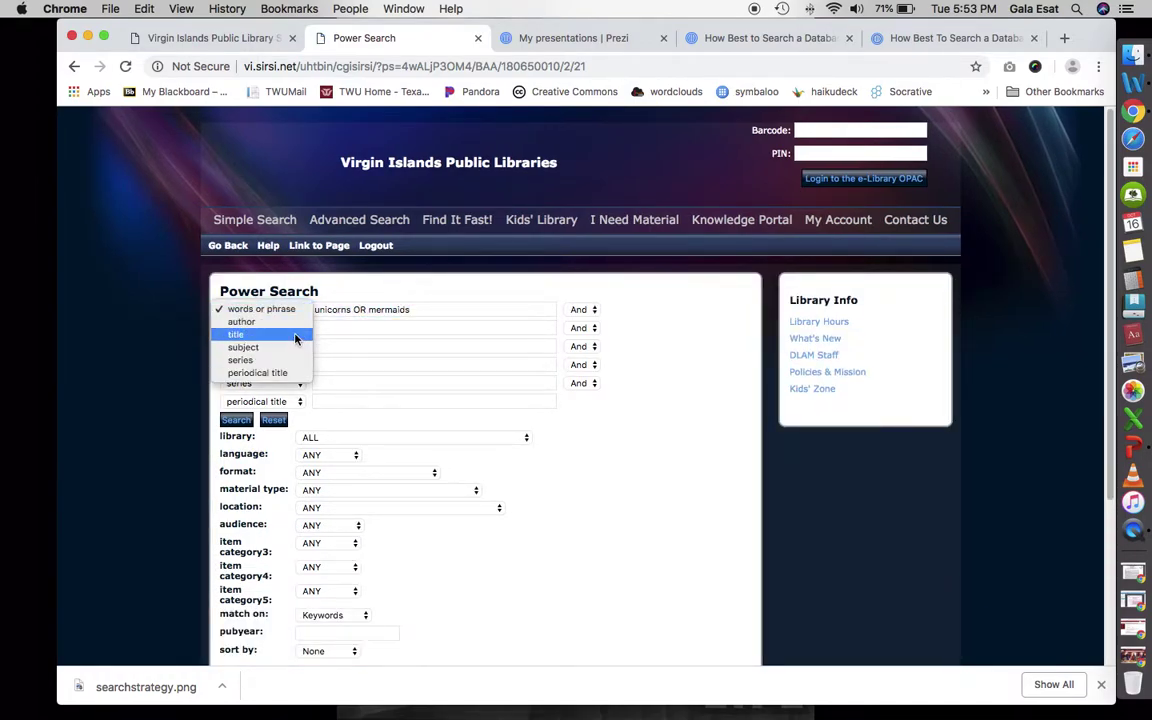
pyautogui.click(295, 334)
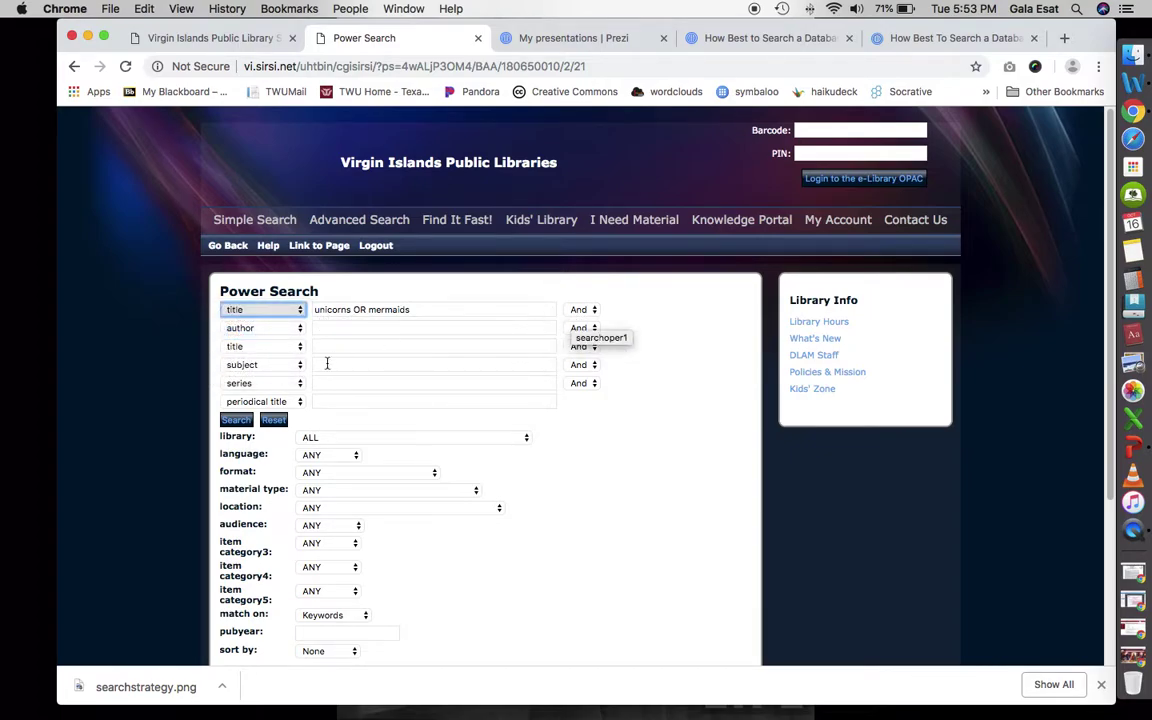
pyautogui.click(239, 424)
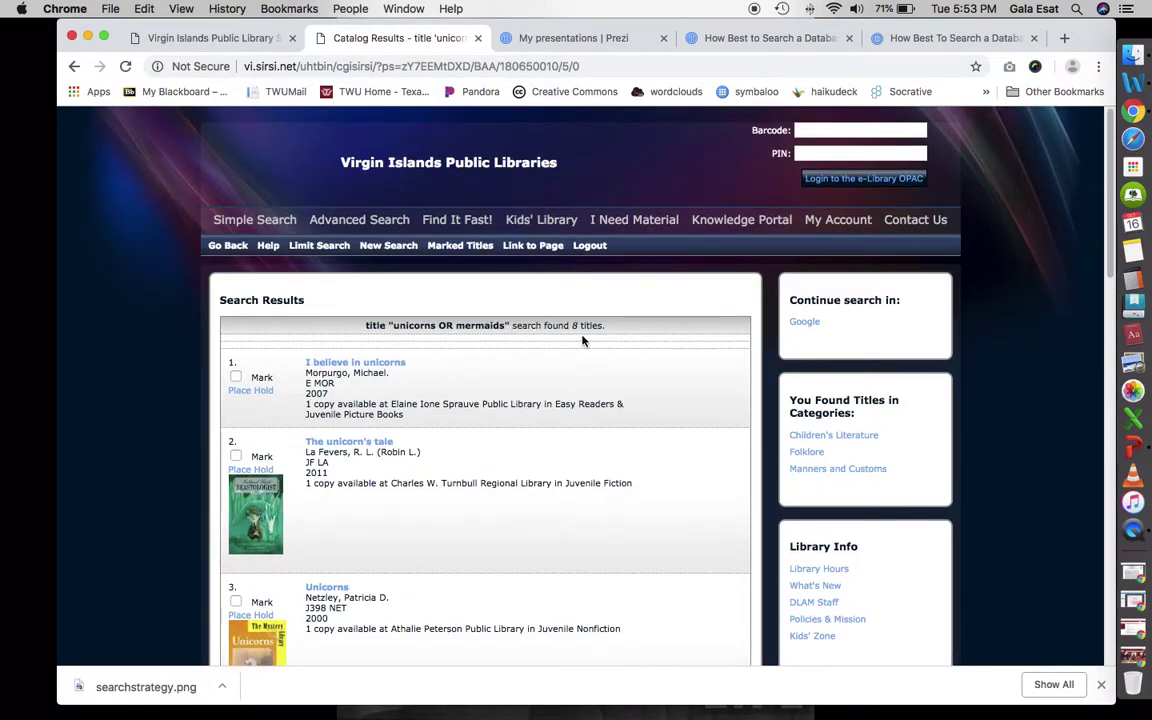
# - Look through the title search results and view the catalog record of "Mermaids on parade"
pyautogui.scroll(-2, 445, 400)
pyautogui.scroll(-1, 445, 400)
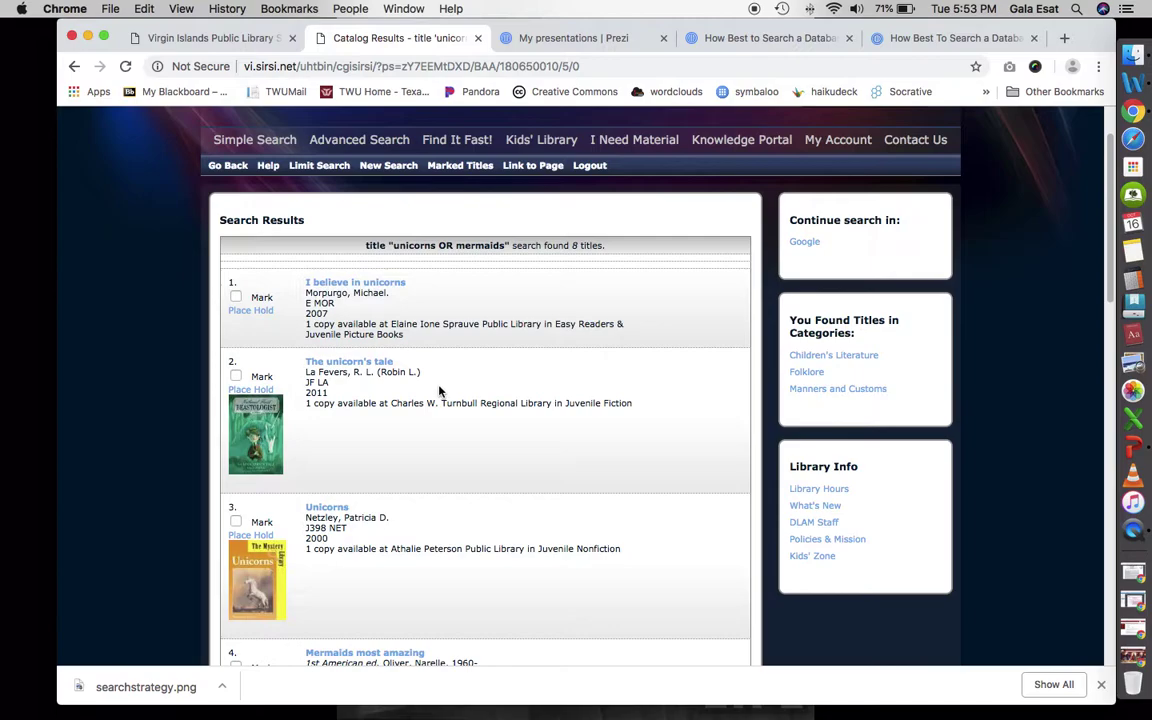
pyautogui.scroll(1, 439, 389)
pyautogui.scroll(-6, 439, 389)
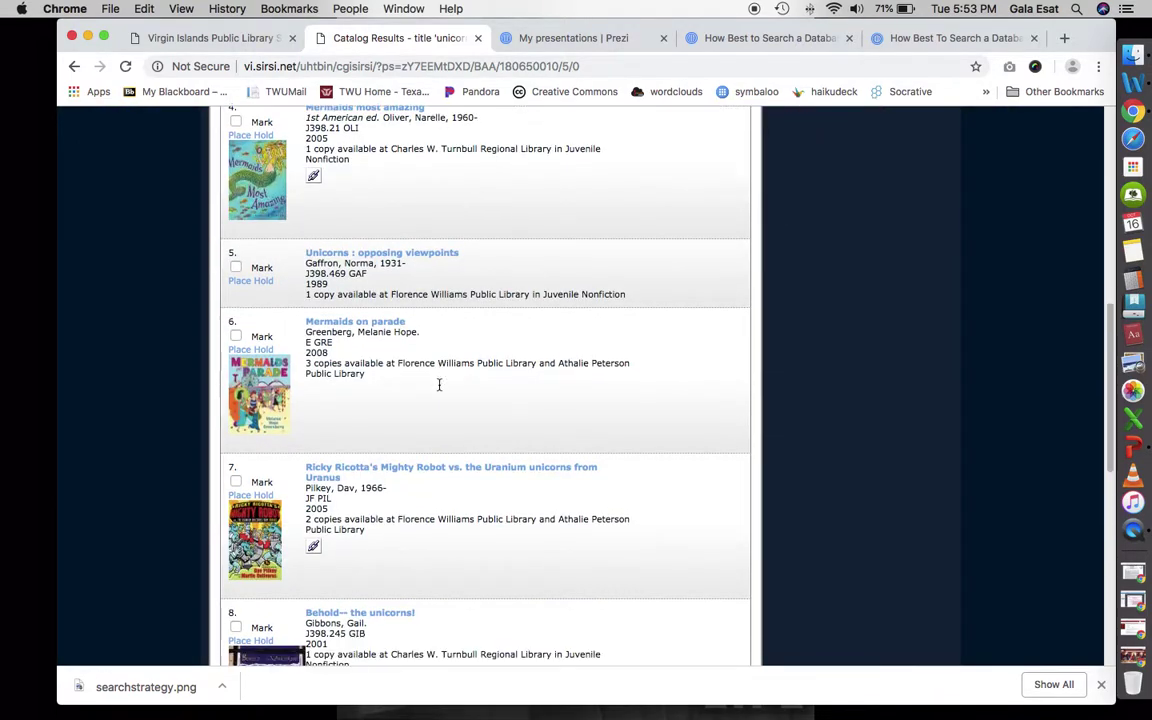
pyautogui.scroll(-3, 439, 389)
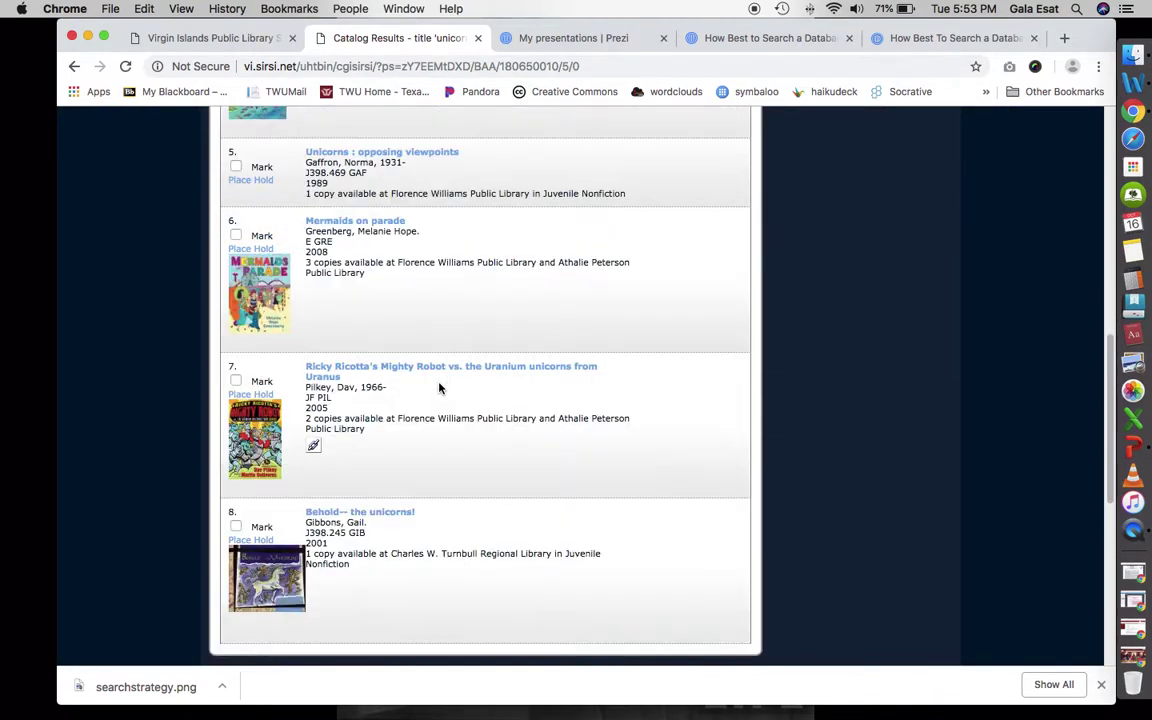
pyautogui.click(265, 299)
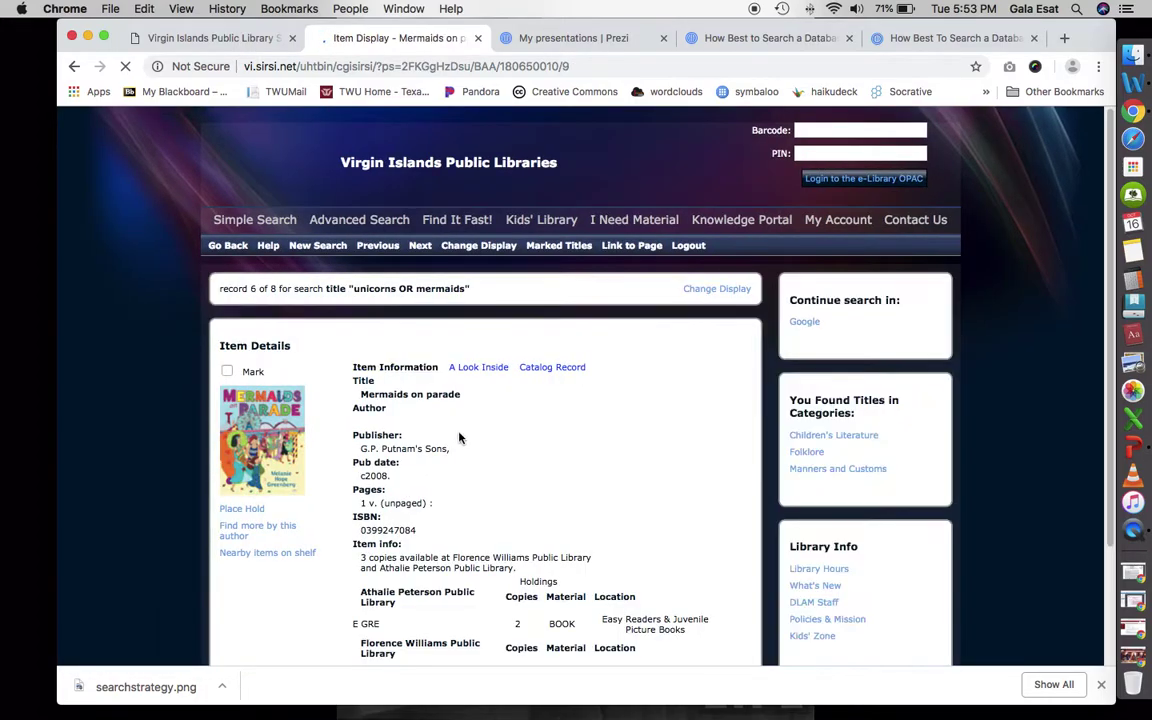
pyautogui.click(545, 368)
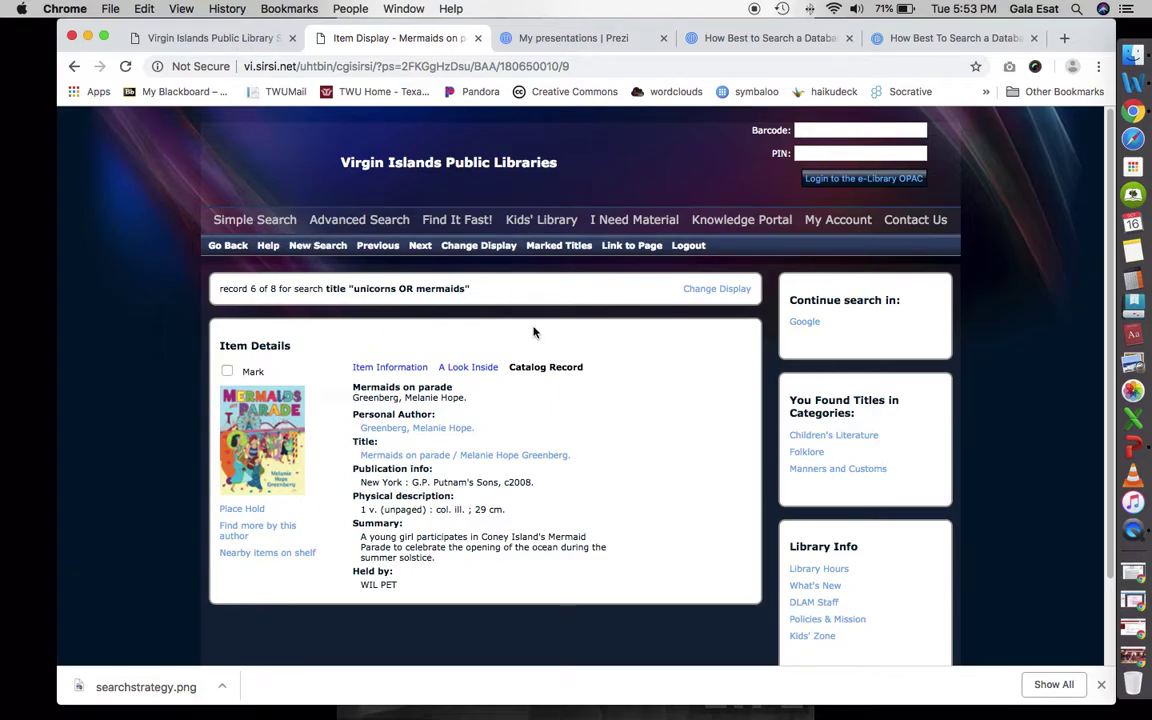
# - Go back to the results and read the catalog record of the third title, "Unicorns"
pyautogui.click(228, 246)
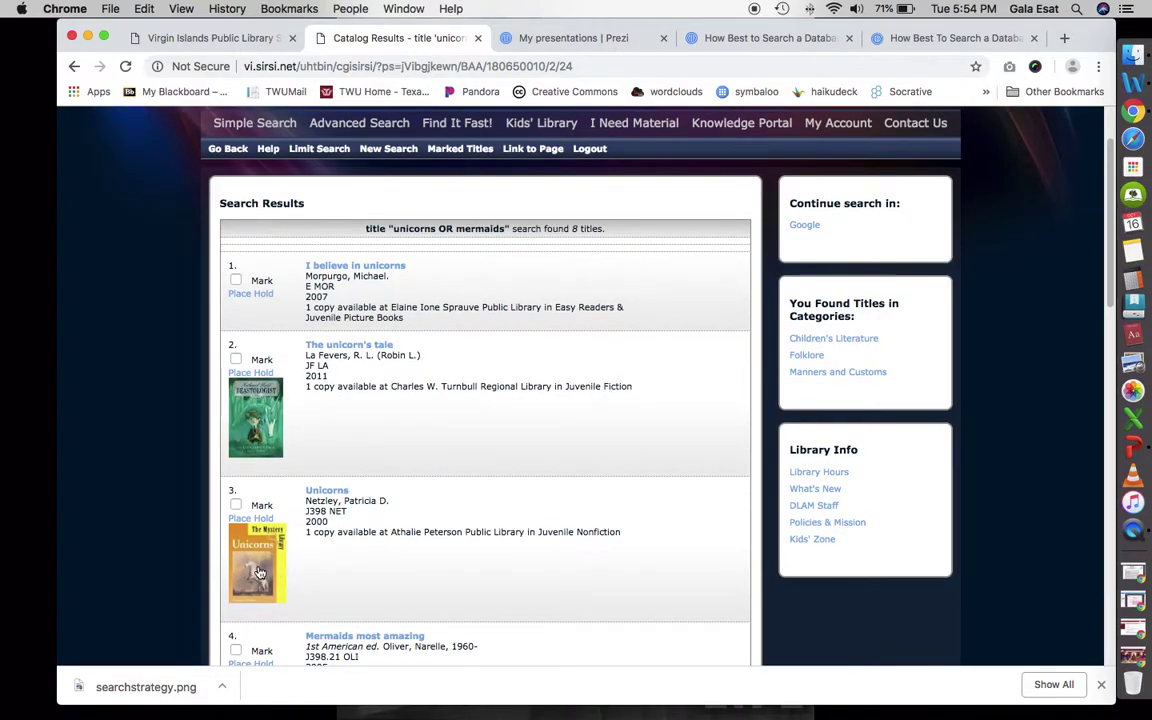
pyautogui.click(258, 572)
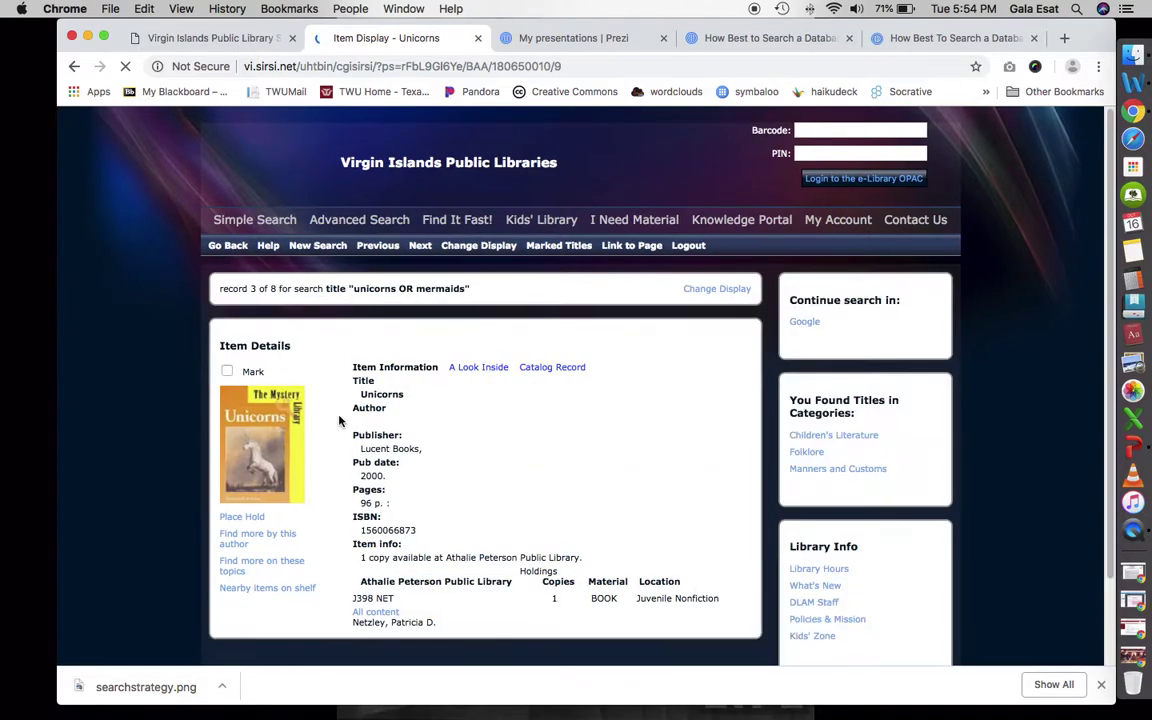
pyautogui.click(556, 368)
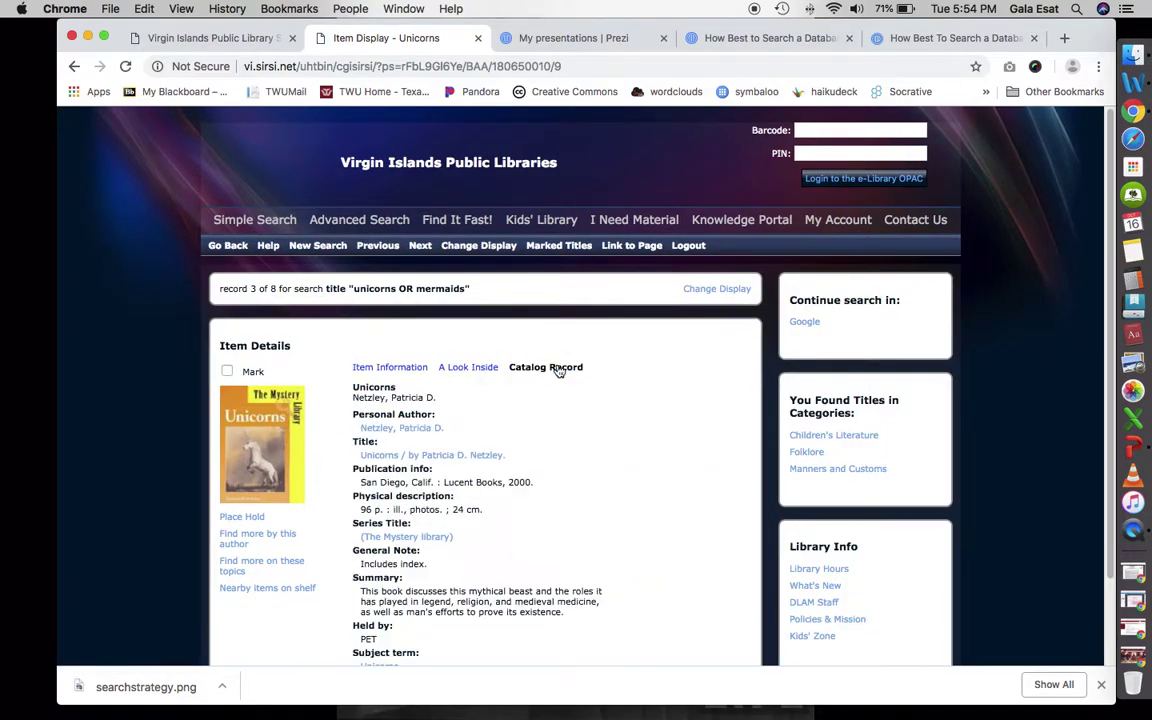
pyautogui.scroll(-1, 545, 520)
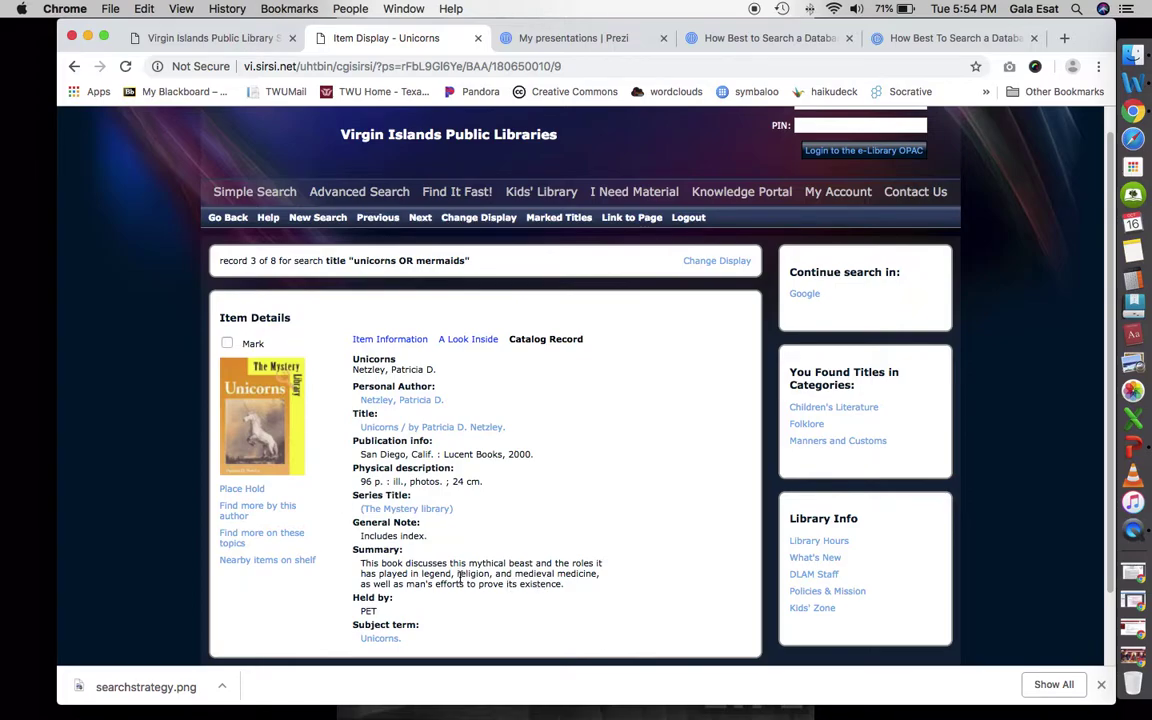
# - Copy the phrase "mythical beast" from the record's summary
pyautogui.moveTo(466, 566); pyautogui.dragTo(528, 568)
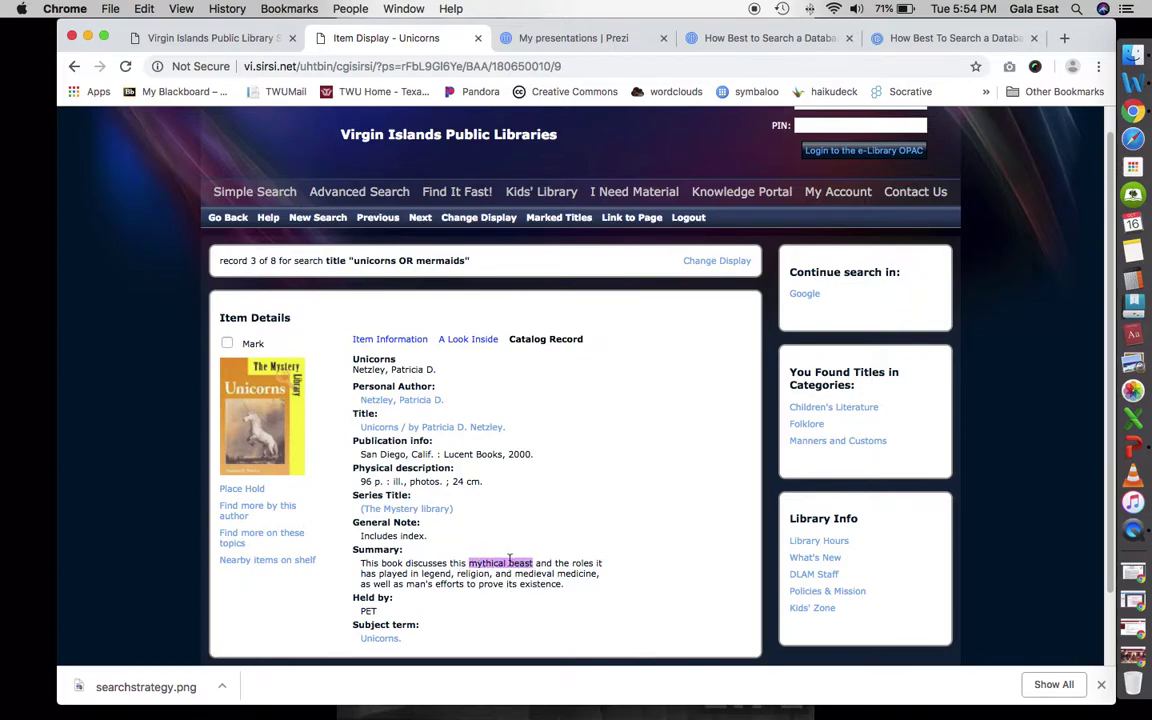
pyautogui.rightClick(500, 566)
pyautogui.click(522, 594)
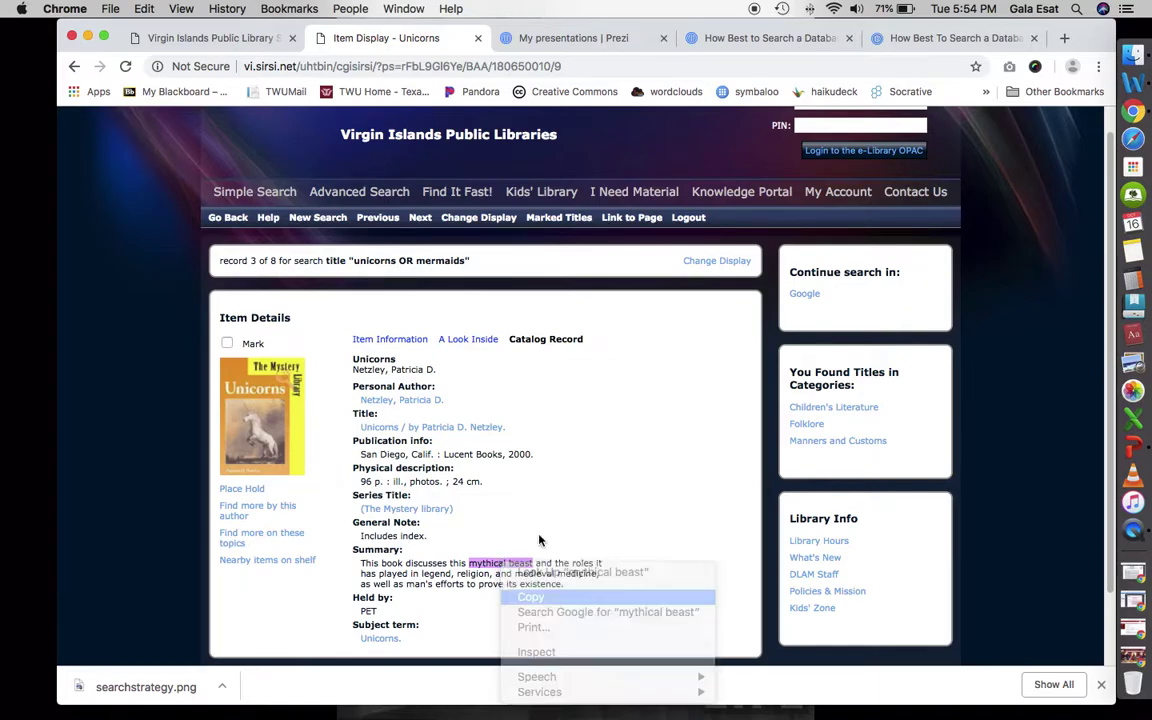
# - Go back to the Power Search form, replace the query with "mythical beast", change its field to subject and run the search
pyautogui.click(233, 219)
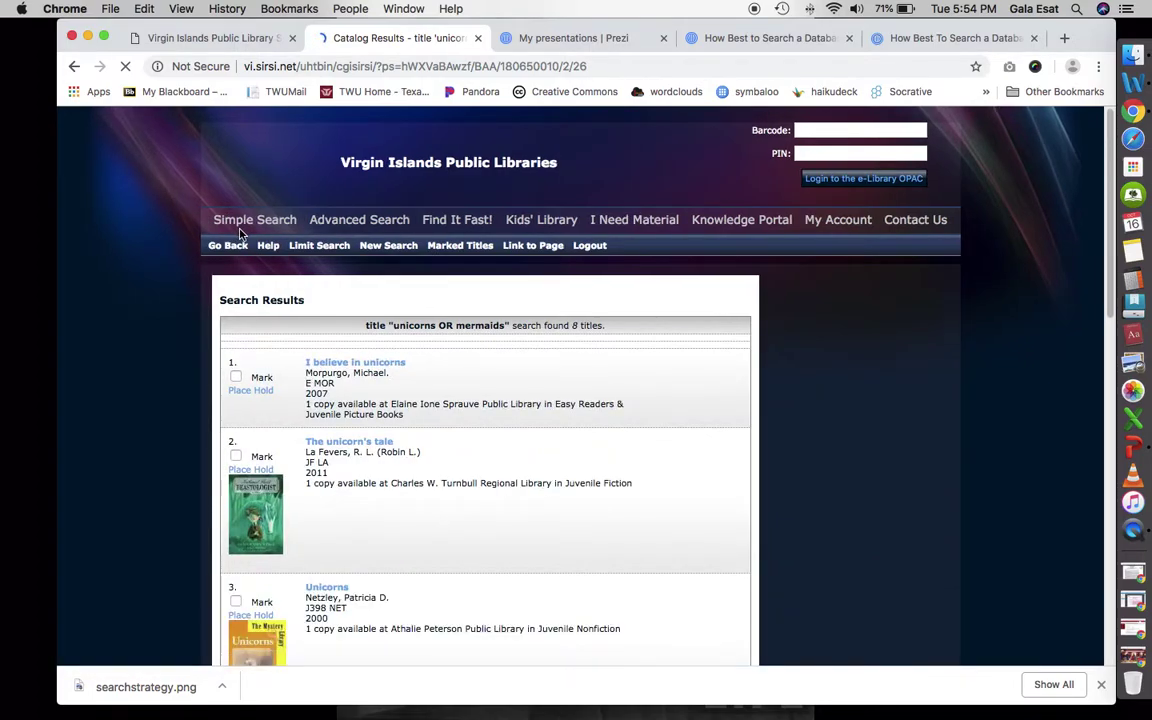
pyautogui.click(231, 247)
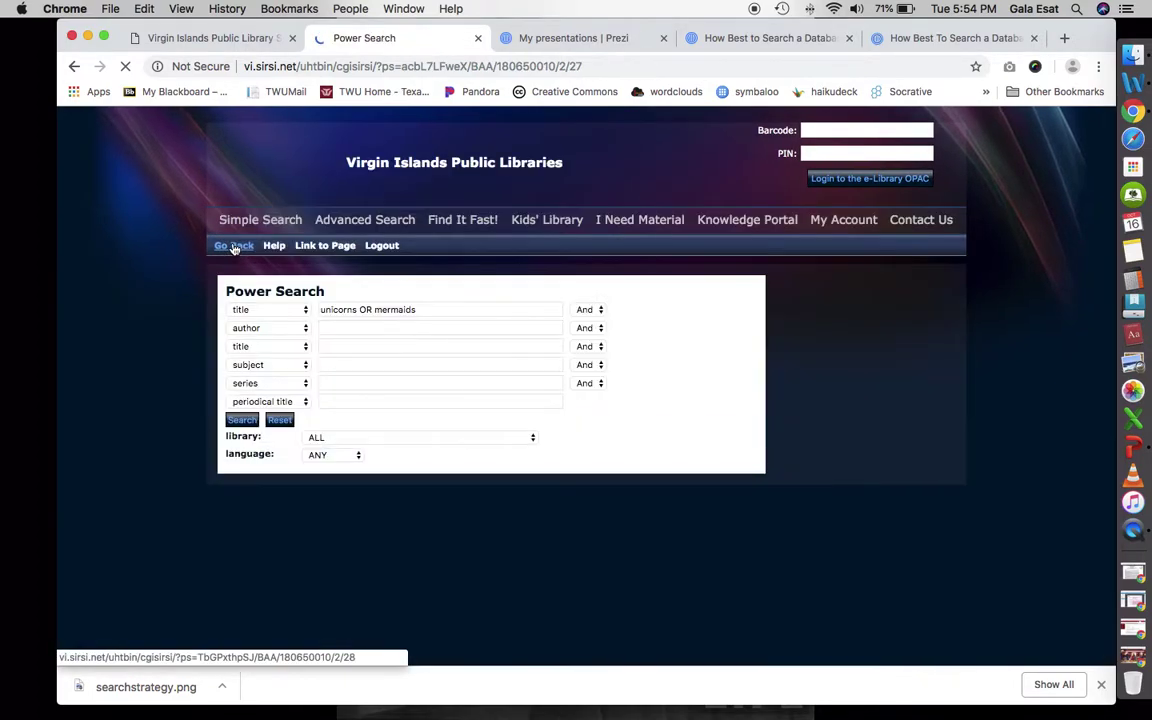
pyautogui.click(425, 327)
pyautogui.tripleClick(416, 311)
pyautogui.write('mythical beast')
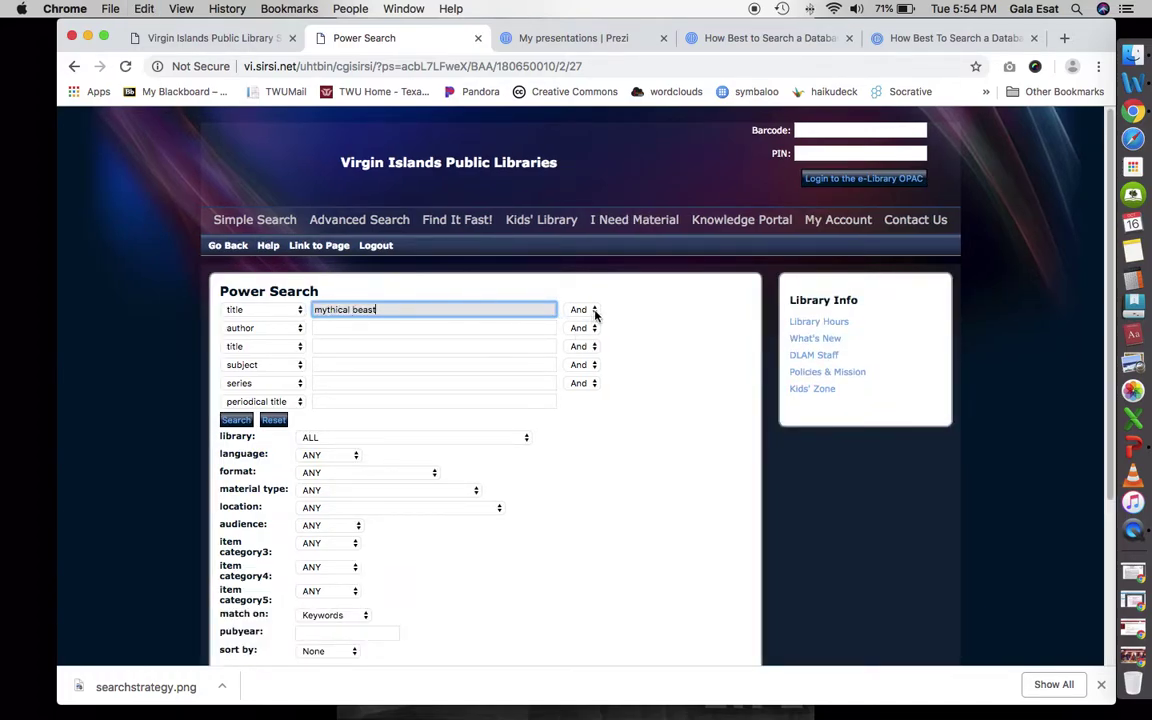
pyautogui.click(272, 310)
pyautogui.click(298, 322)
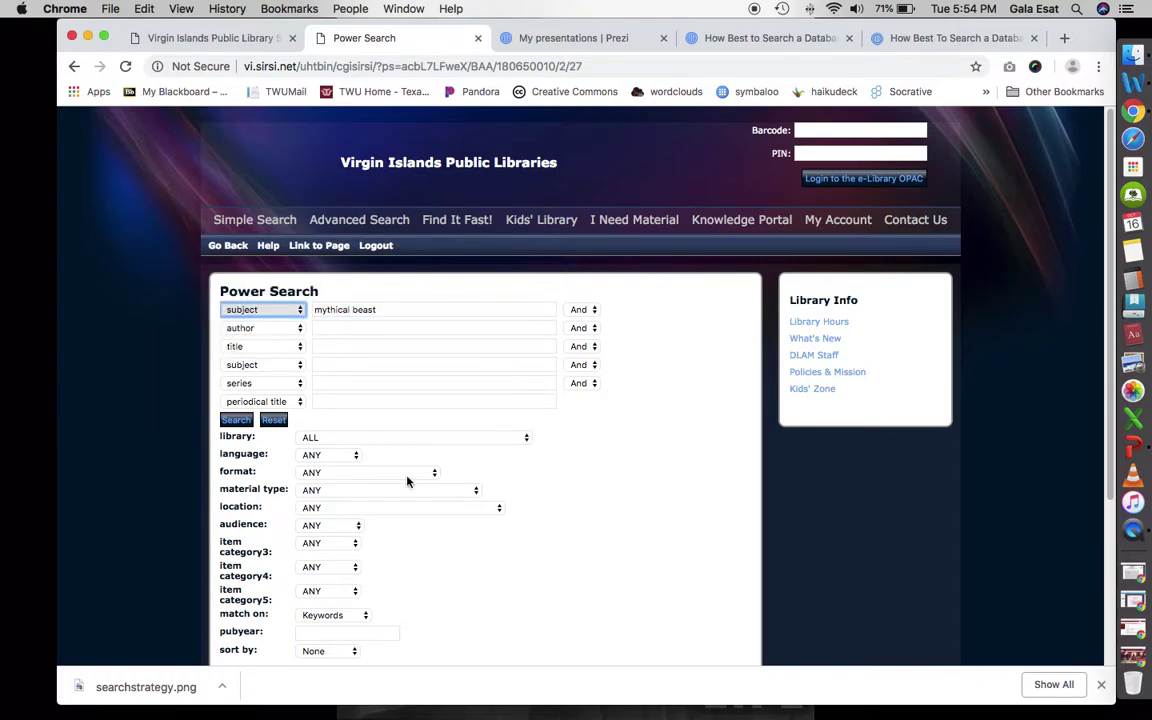
pyautogui.click(237, 420)
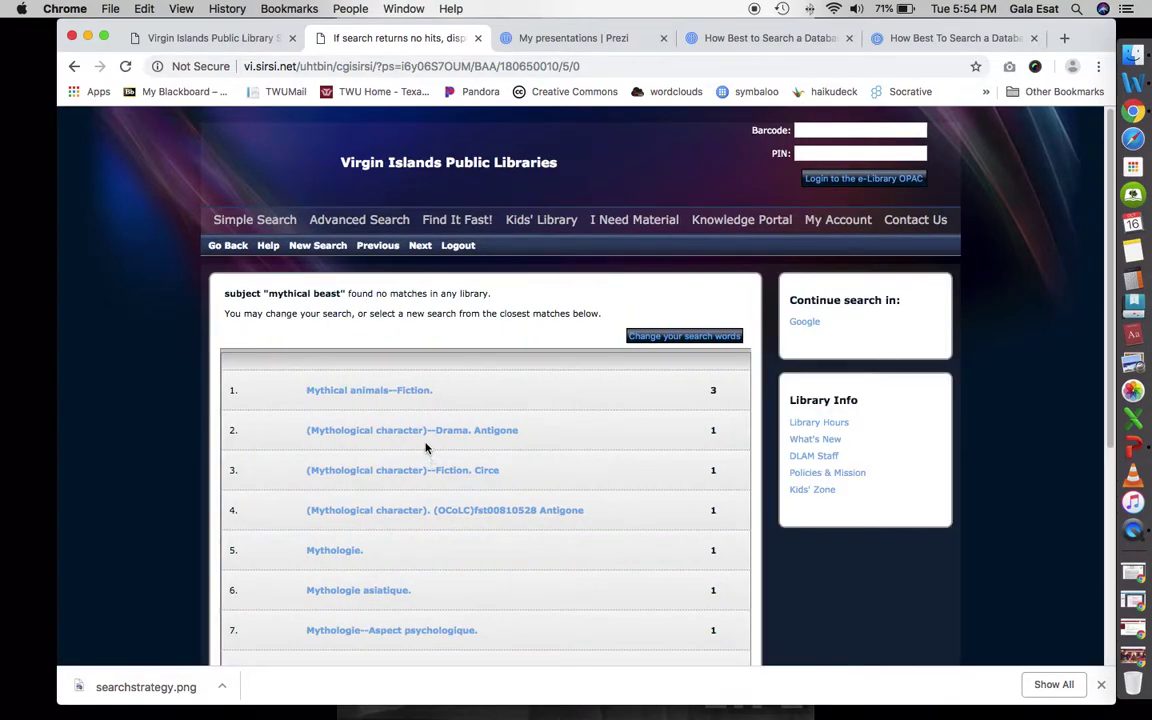
# - Look through the closest subject matches, open "Mythology. Animals" and examine the catalog record of "Sacred animals"
pyautogui.scroll(-3, 442, 476)
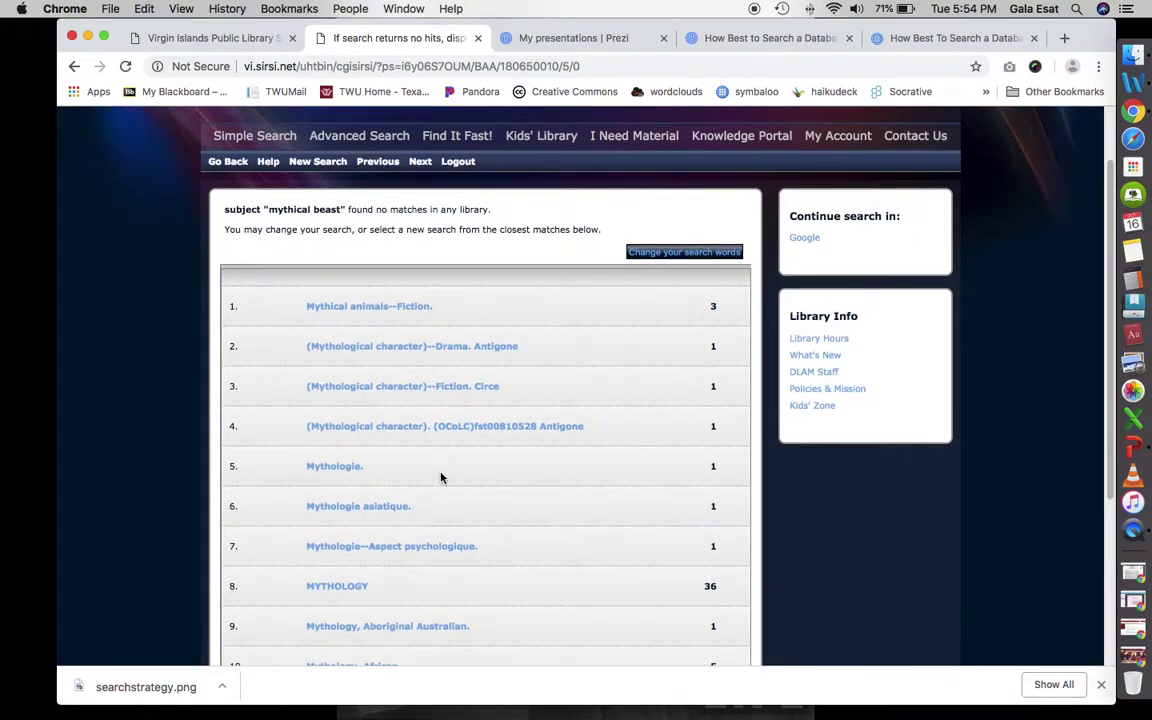
pyautogui.scroll(-5, 442, 478)
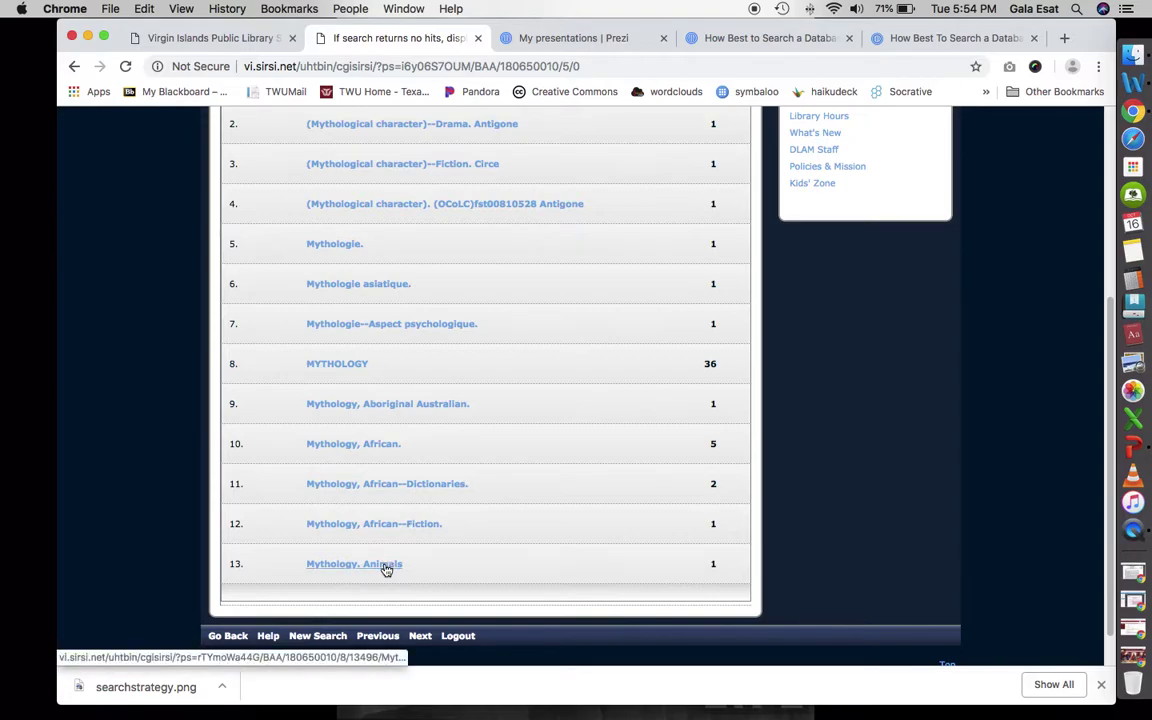
pyautogui.click(386, 566)
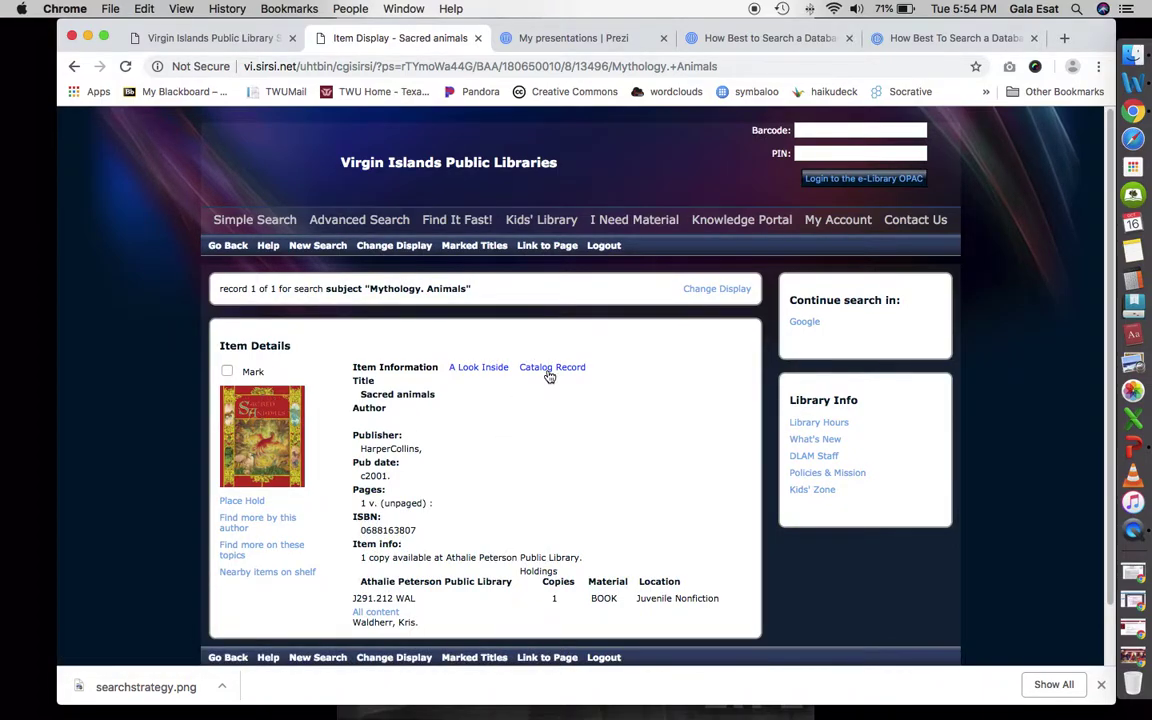
pyautogui.click(550, 369)
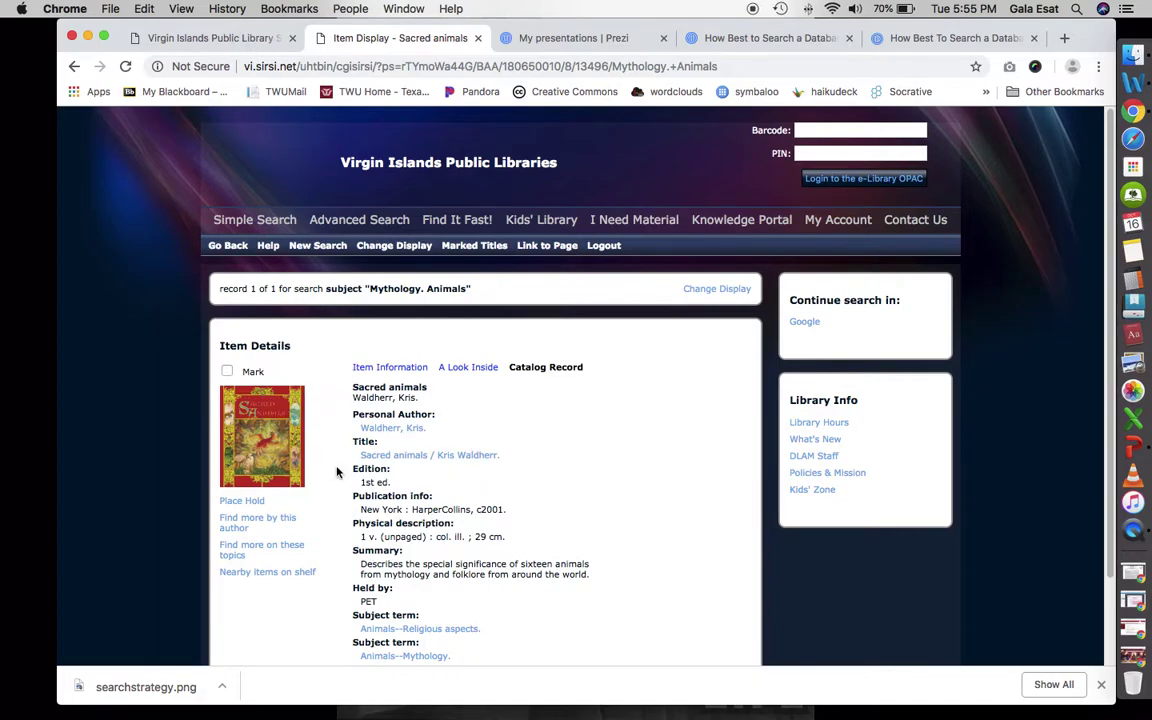
pyautogui.scroll(-2, 440, 490)
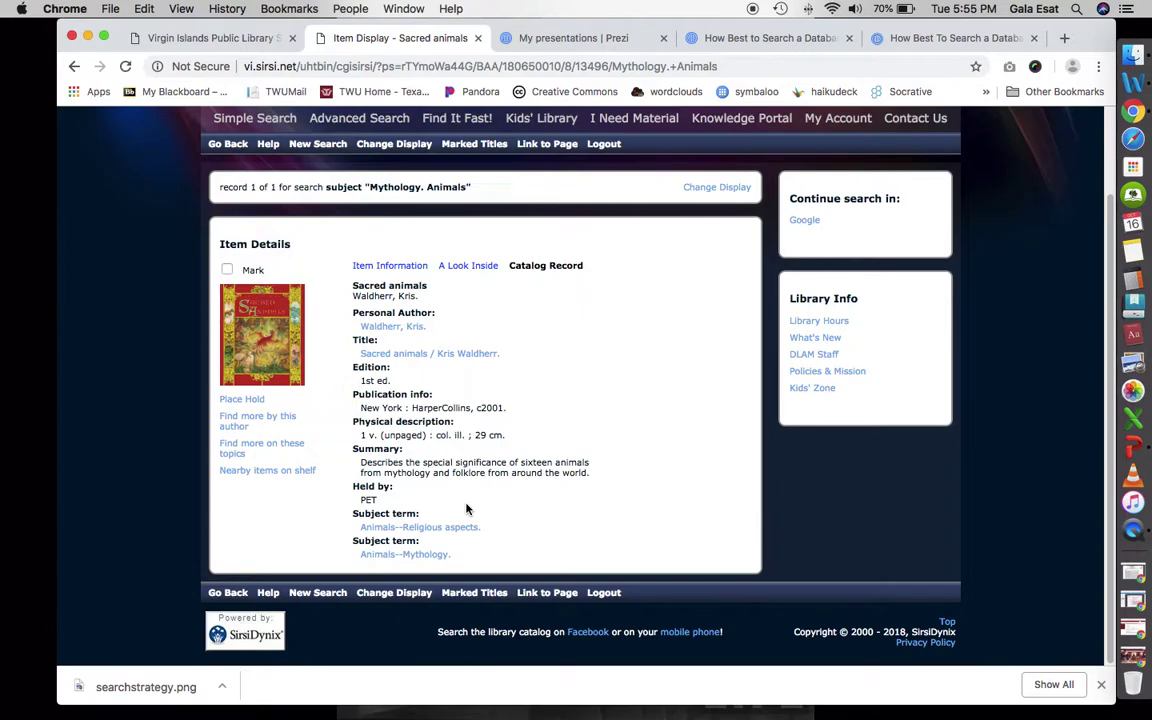
pyautogui.scroll(2, 466, 508)
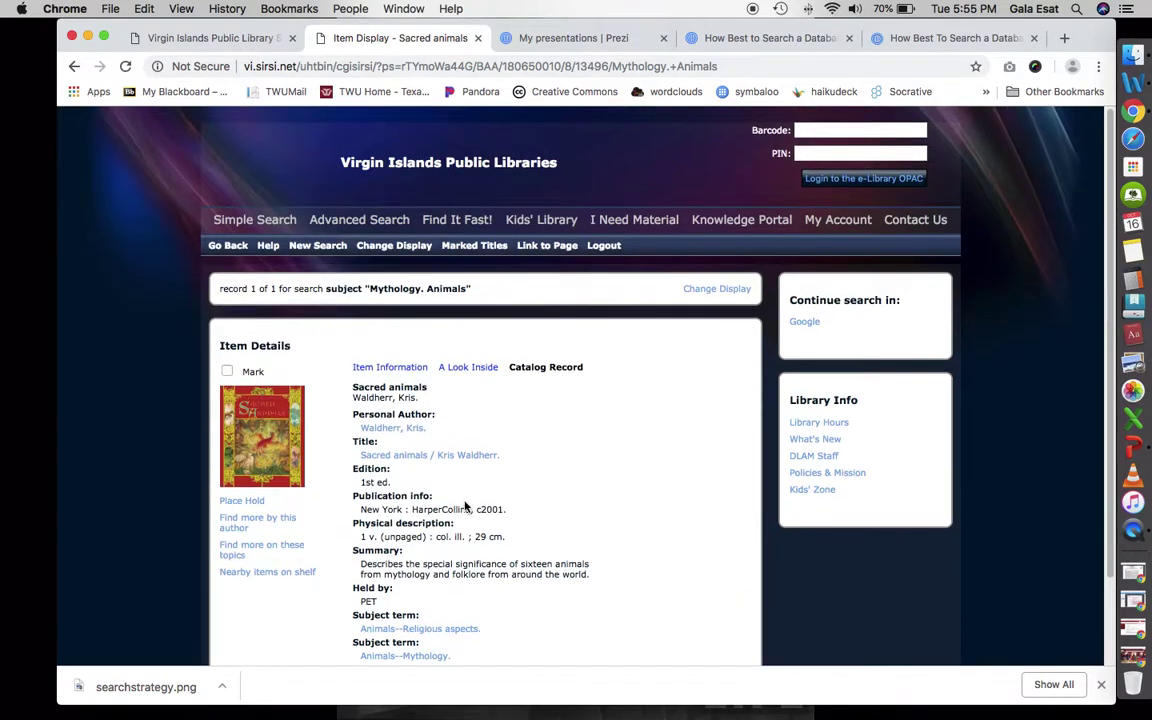
# - Return to the Power Search form, set the operator after "mythical beast" to Or, rerun the subject search and review the closest matches
pyautogui.click(237, 248)
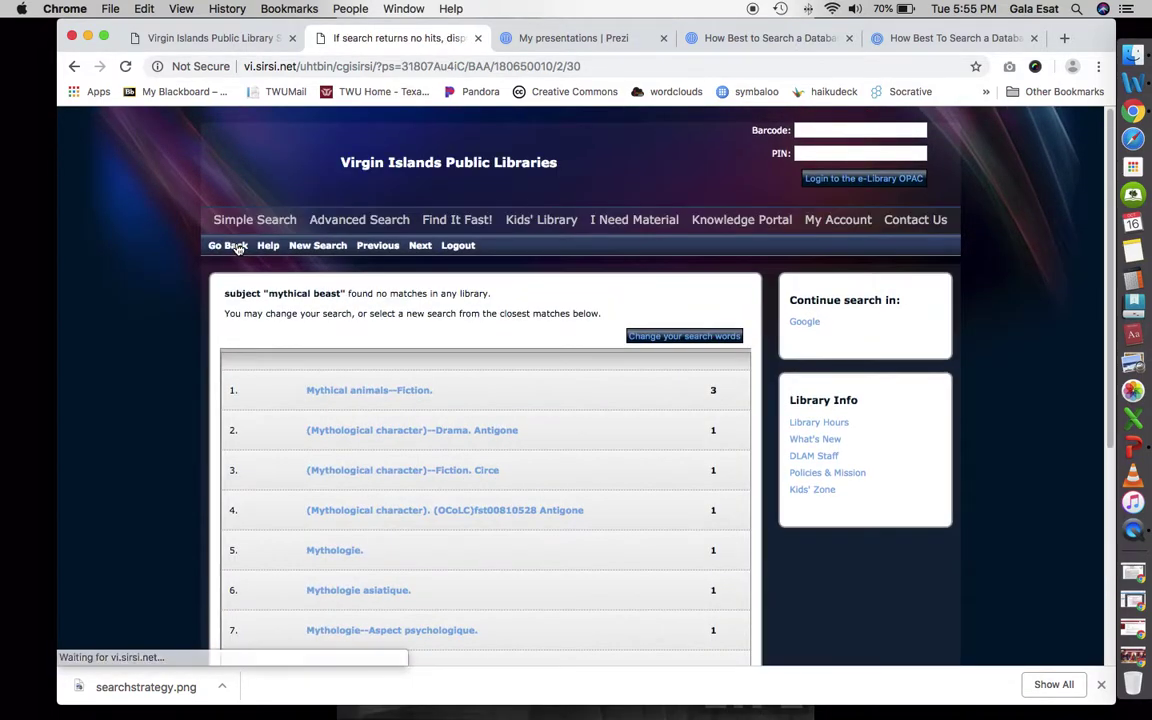
pyautogui.click(228, 246)
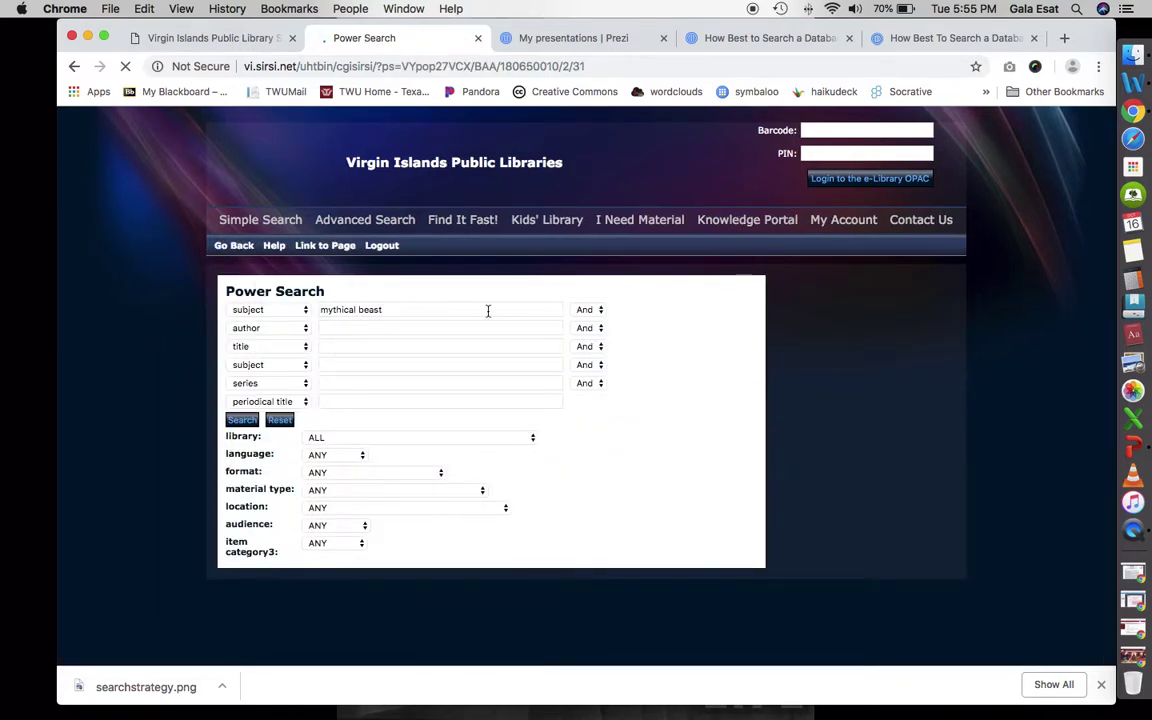
pyautogui.click(585, 309)
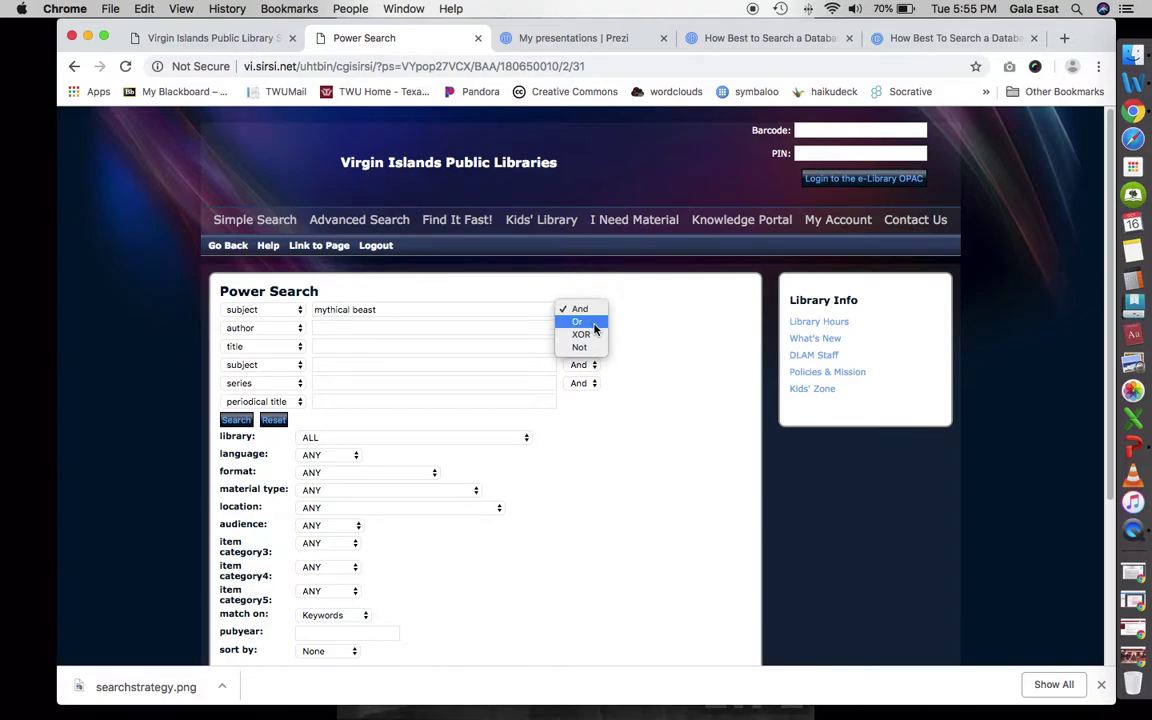
pyautogui.click(580, 322)
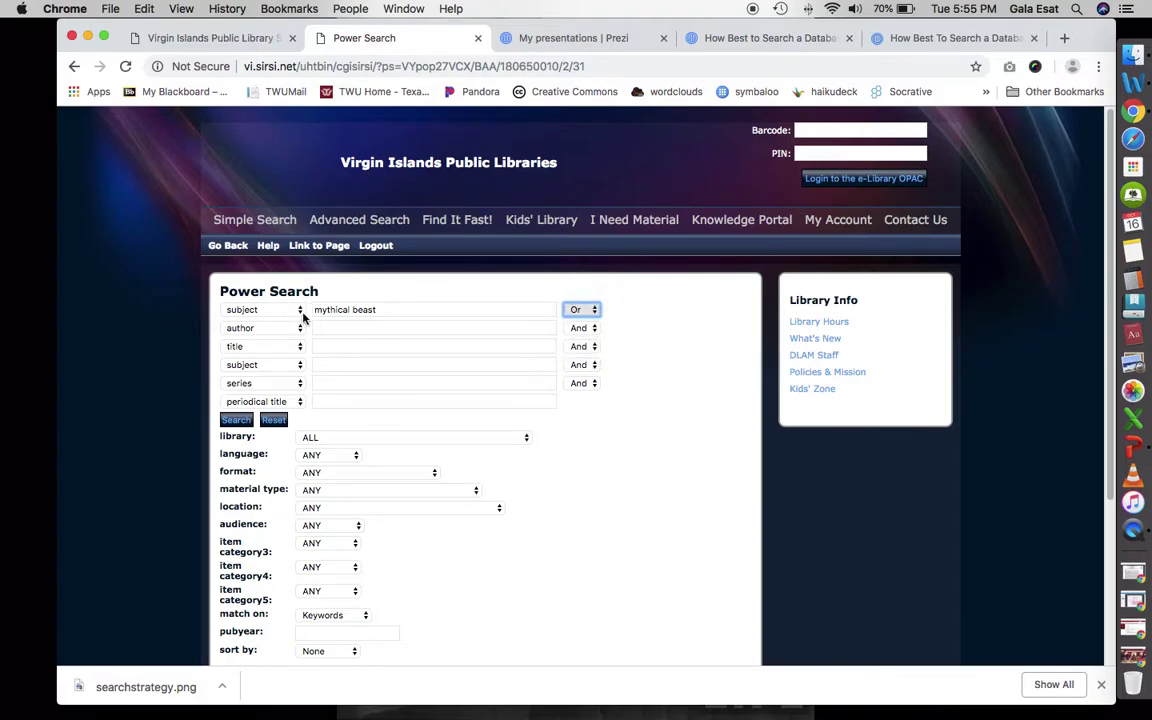
pyautogui.click(237, 420)
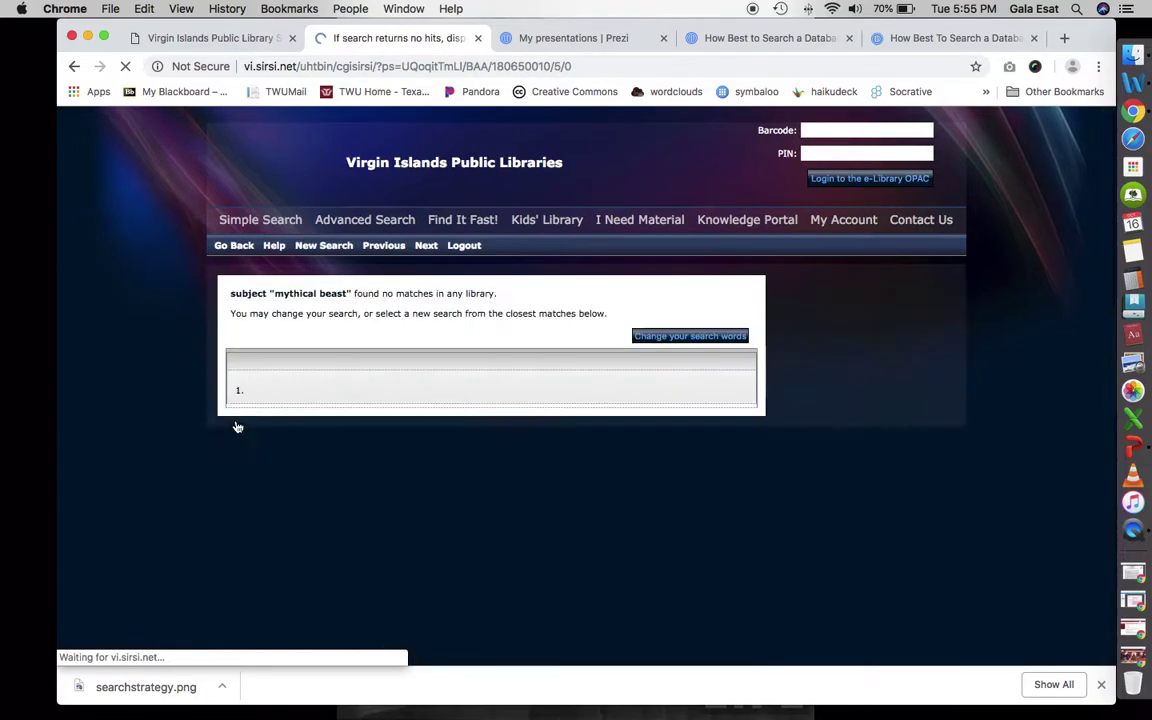
pyautogui.scroll(-3, 391, 473)
pyautogui.scroll(-2, 391, 473)
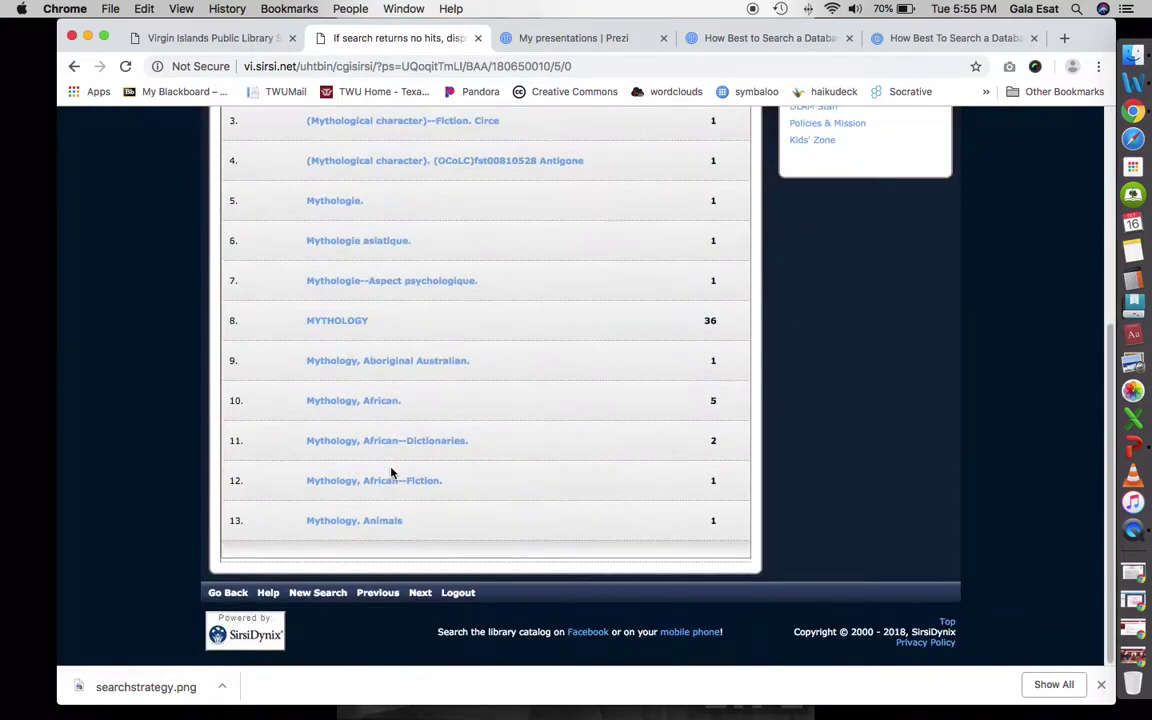
pyautogui.scroll(5, 390, 470)
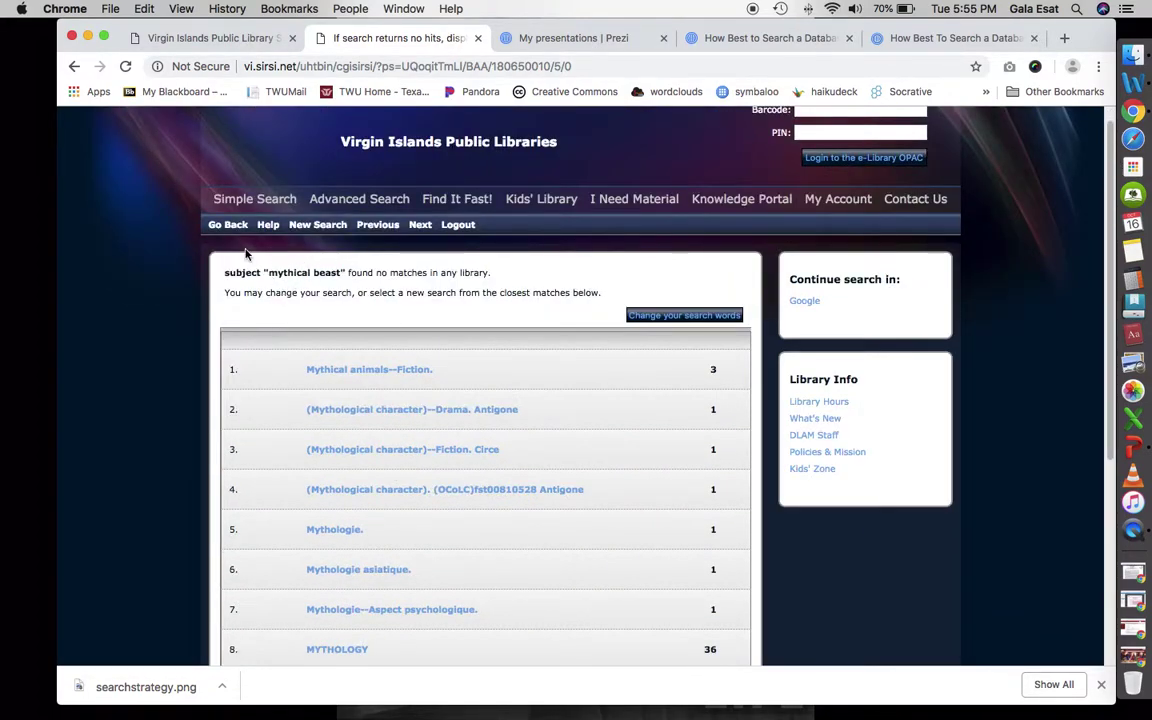
# - Go back and switch to the Simple Search page to search for "mythical beast" in the Subject field
pyautogui.click(217, 227)
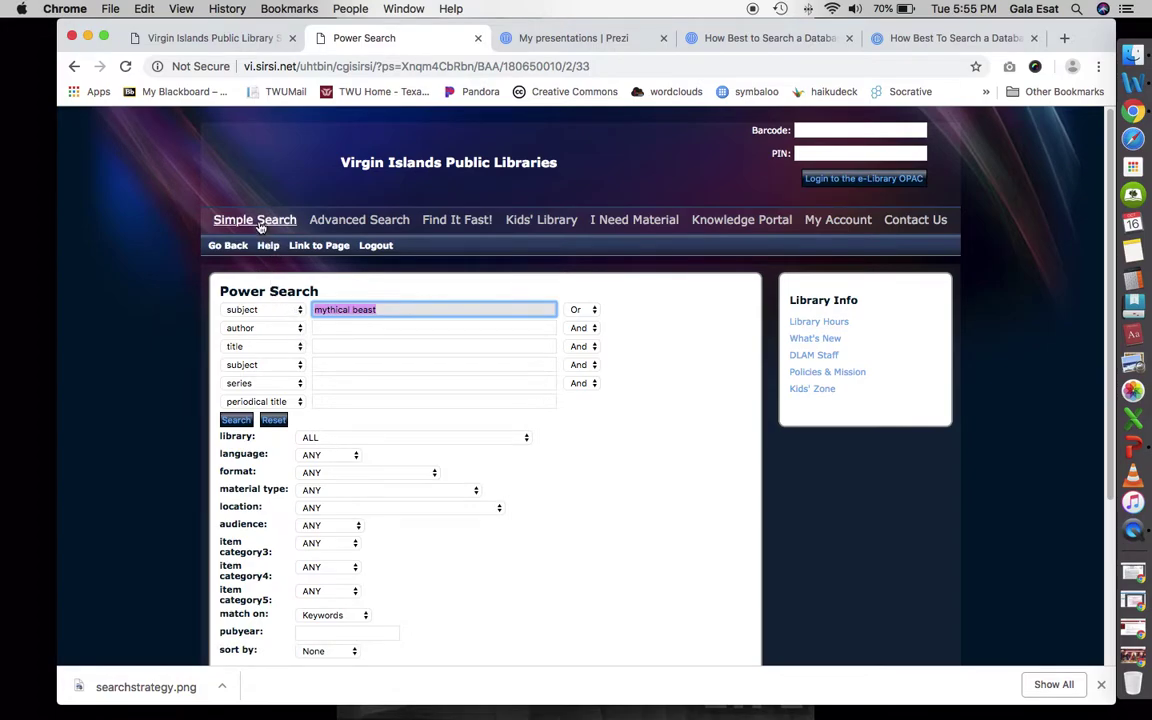
pyautogui.click(257, 224)
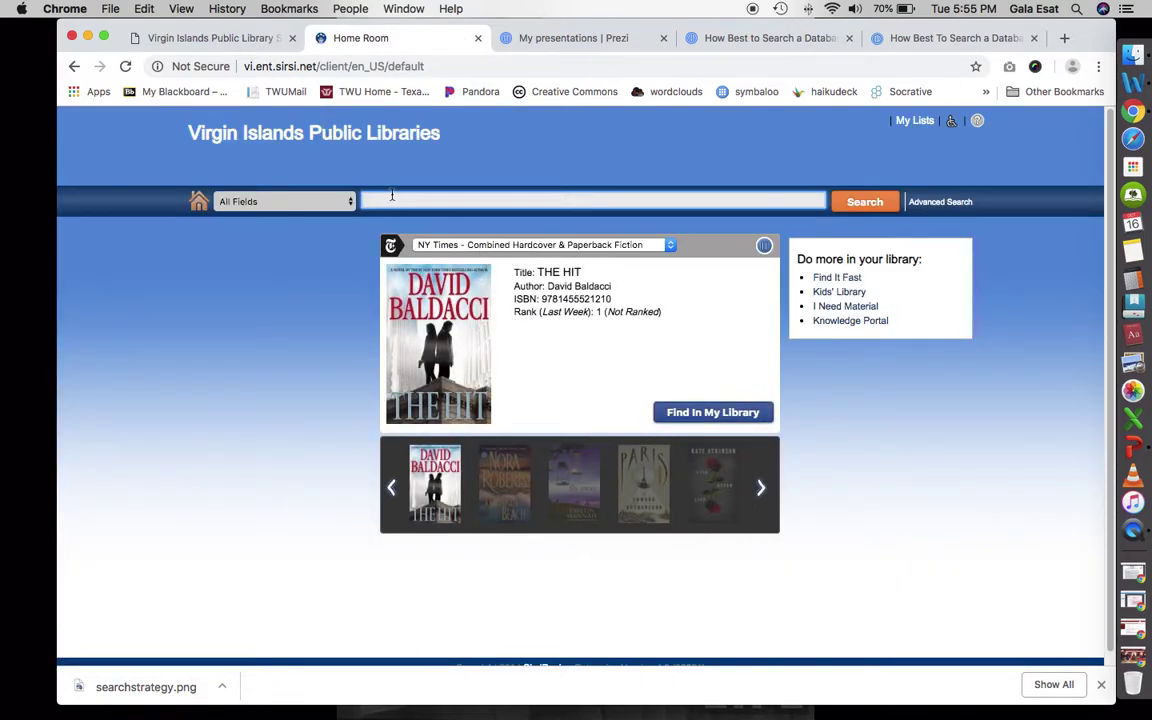
pyautogui.write('mythical beast')
pyautogui.click(340, 201)
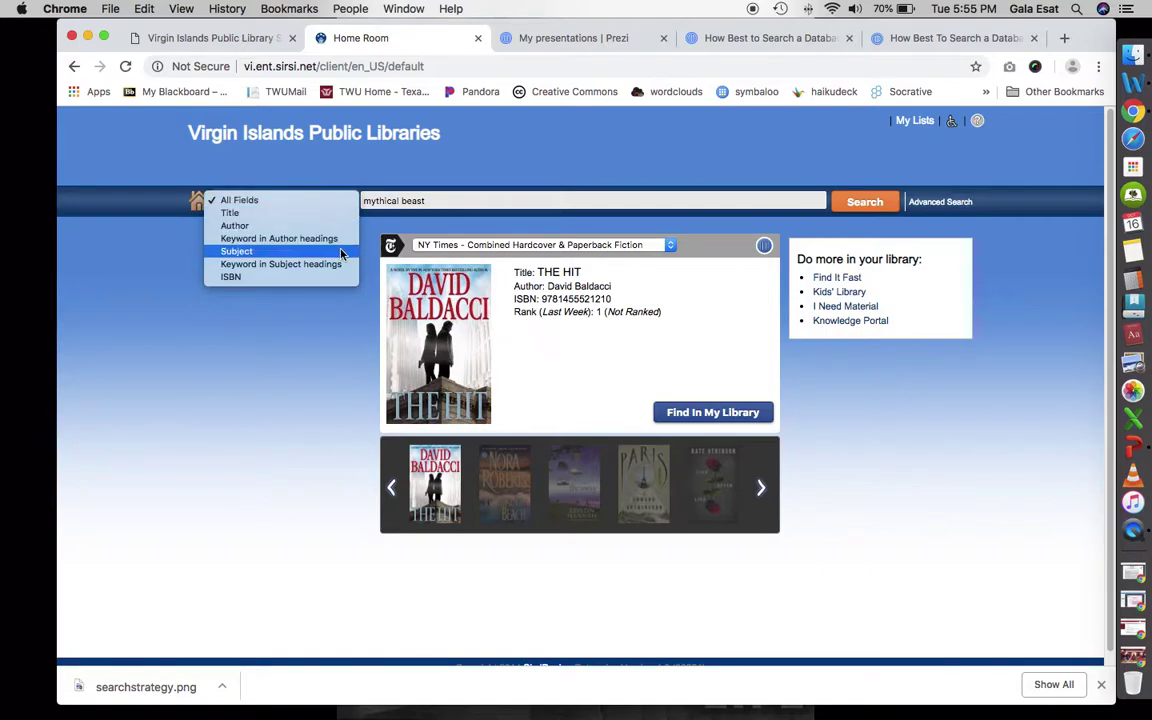
pyautogui.click(340, 252)
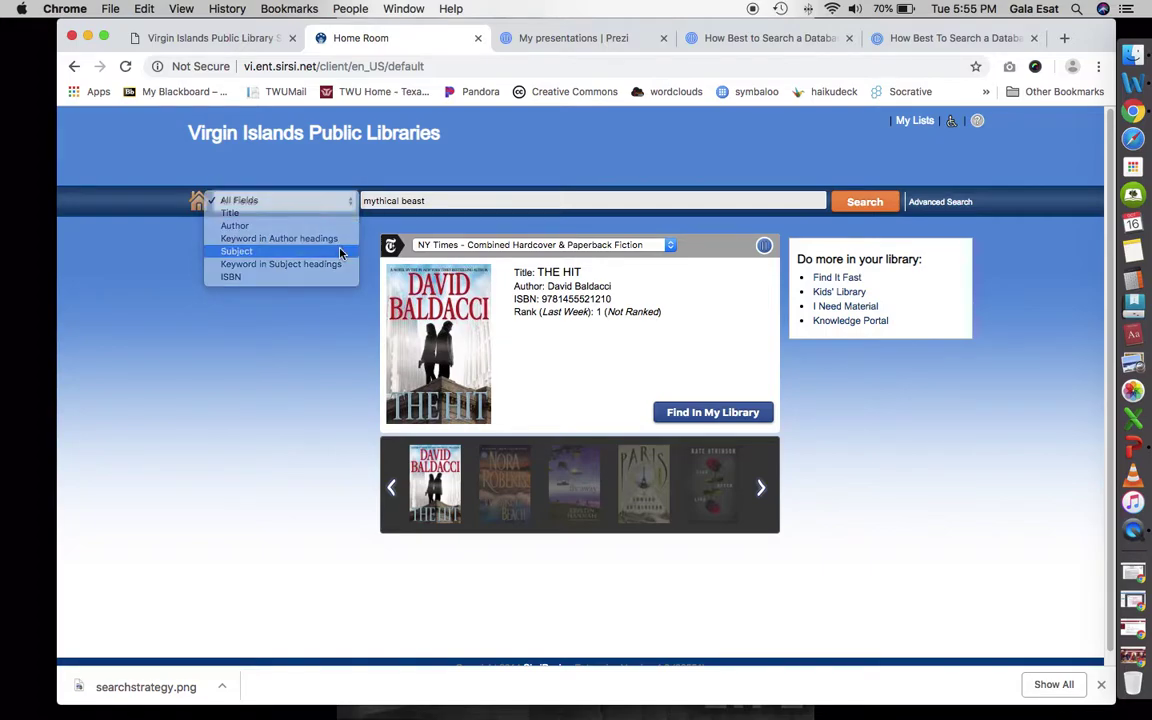
pyautogui.click(865, 203)
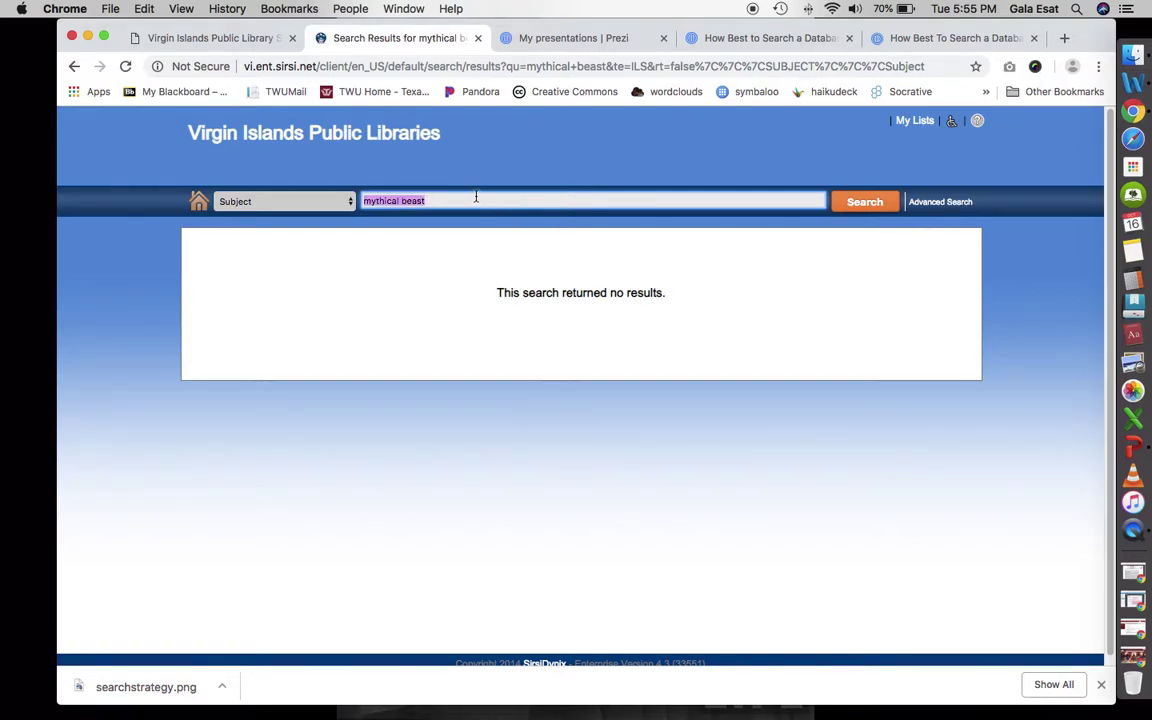
# - Rerun the "mythical beast" search limited to the Title field
pyautogui.click(348, 204)
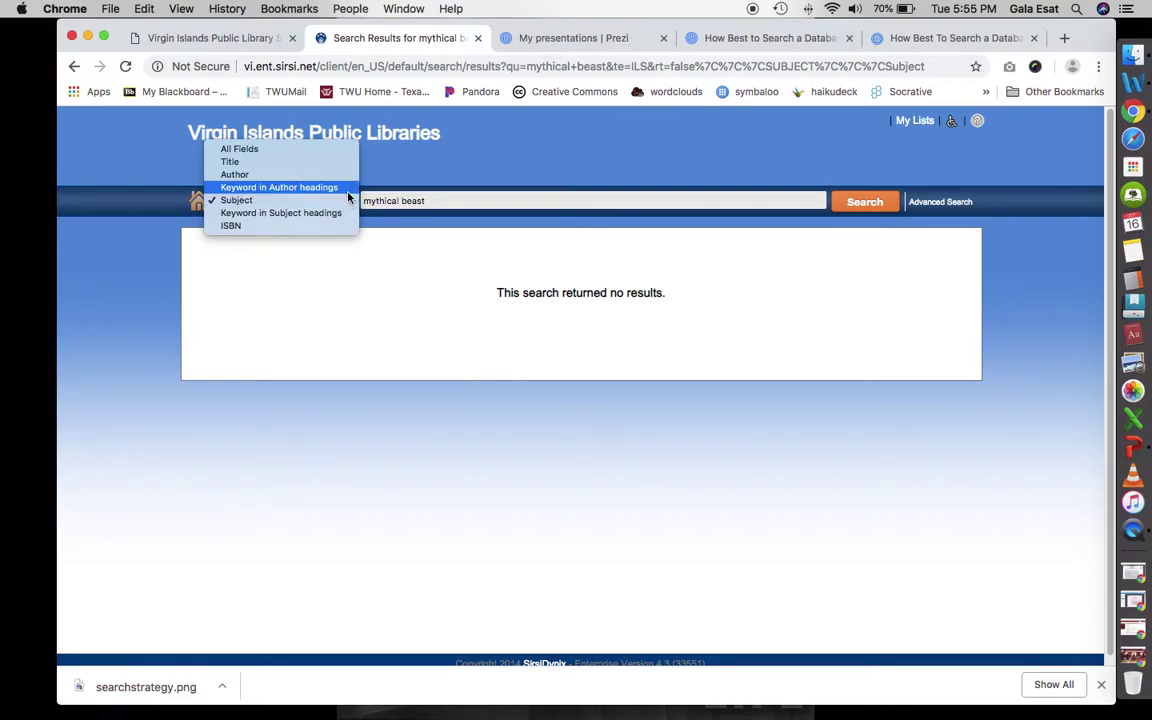
pyautogui.click(306, 161)
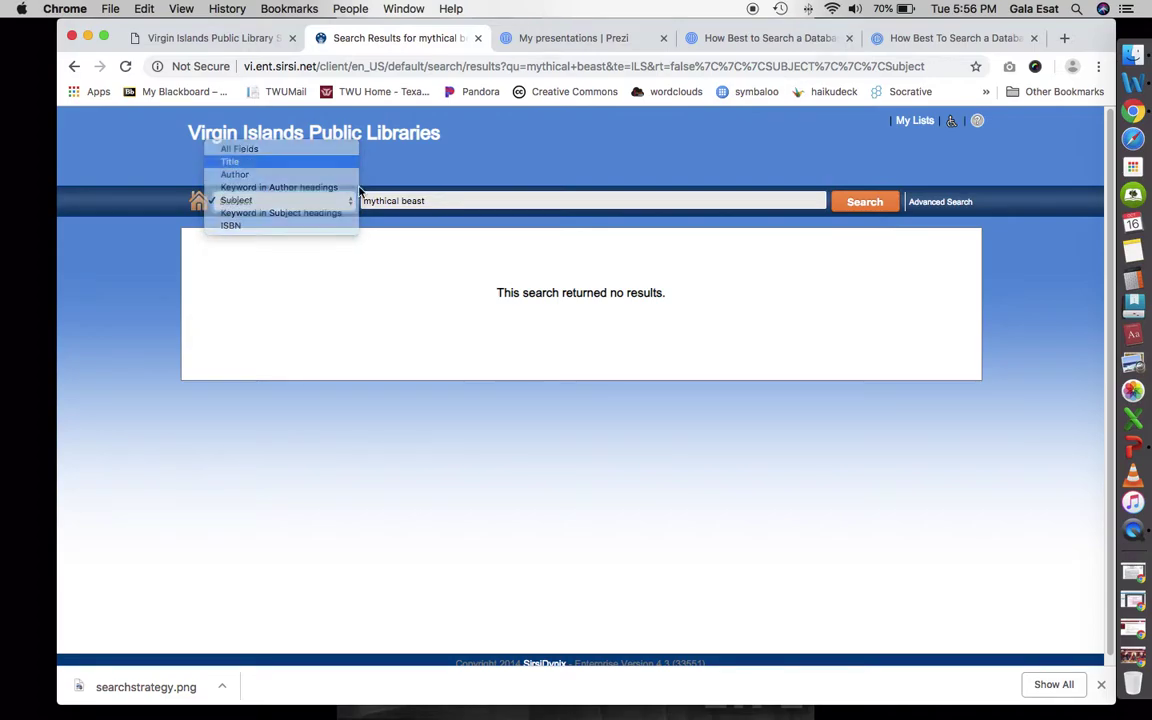
pyautogui.click(874, 201)
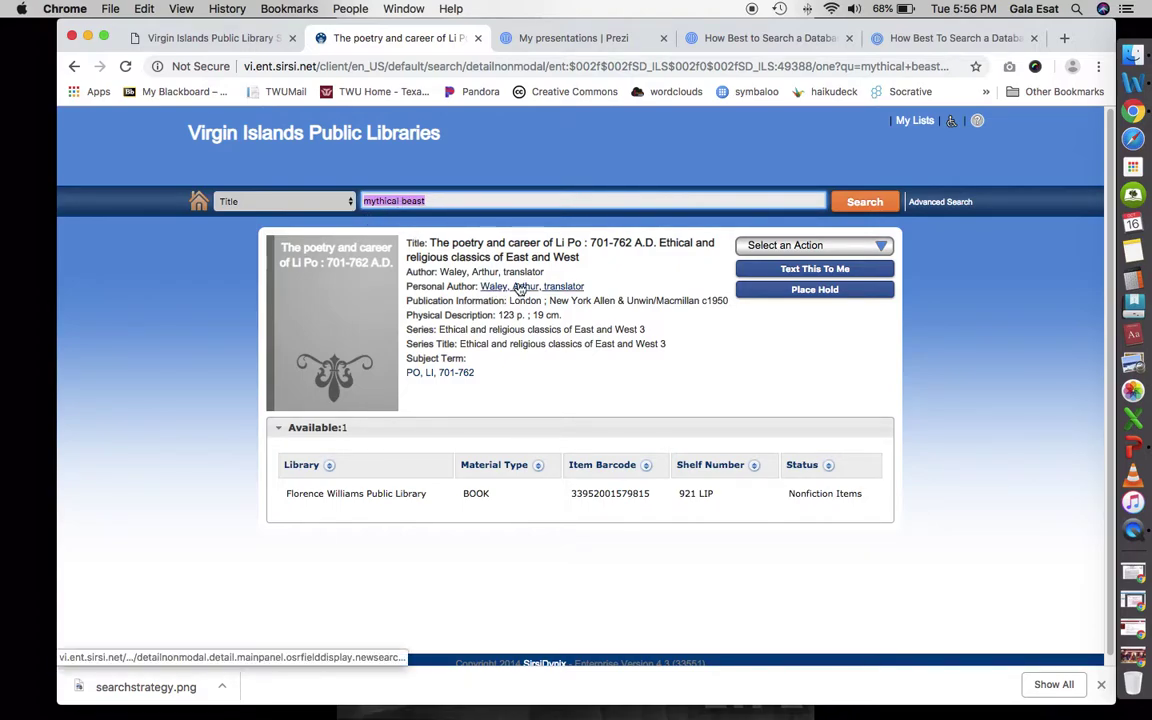
# - Broaden the "mythical beast" search to All Fields and run it
pyautogui.click(350, 201)
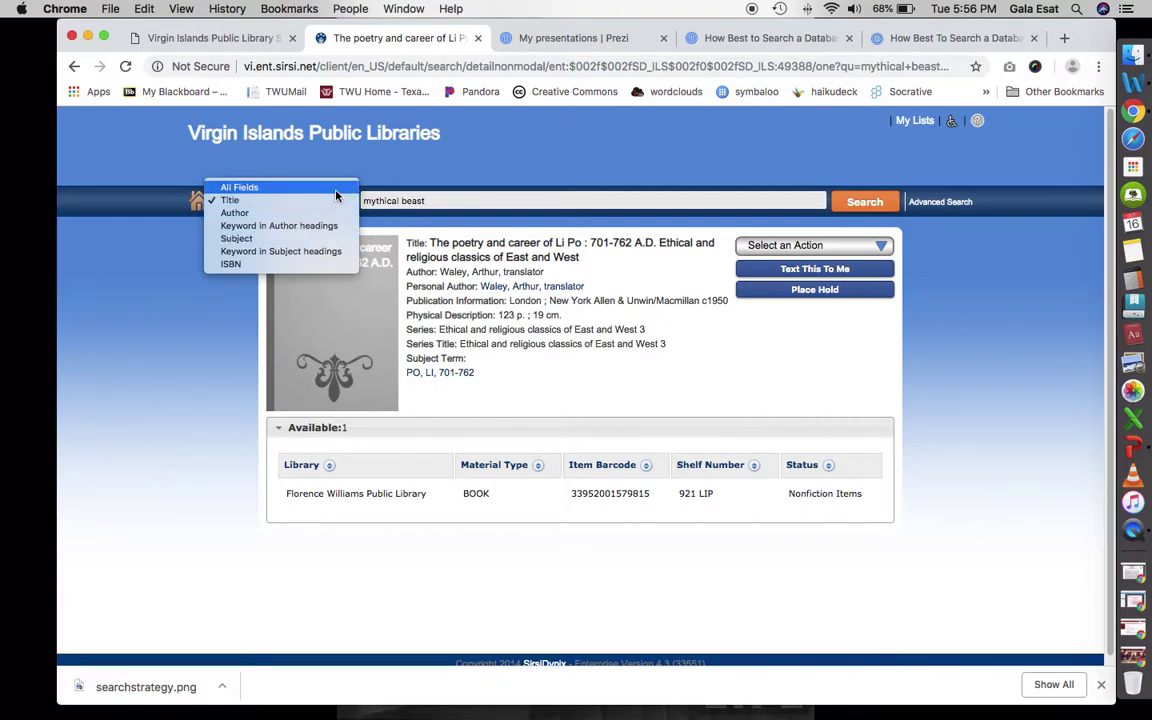
pyautogui.click(335, 188)
pyautogui.click(863, 203)
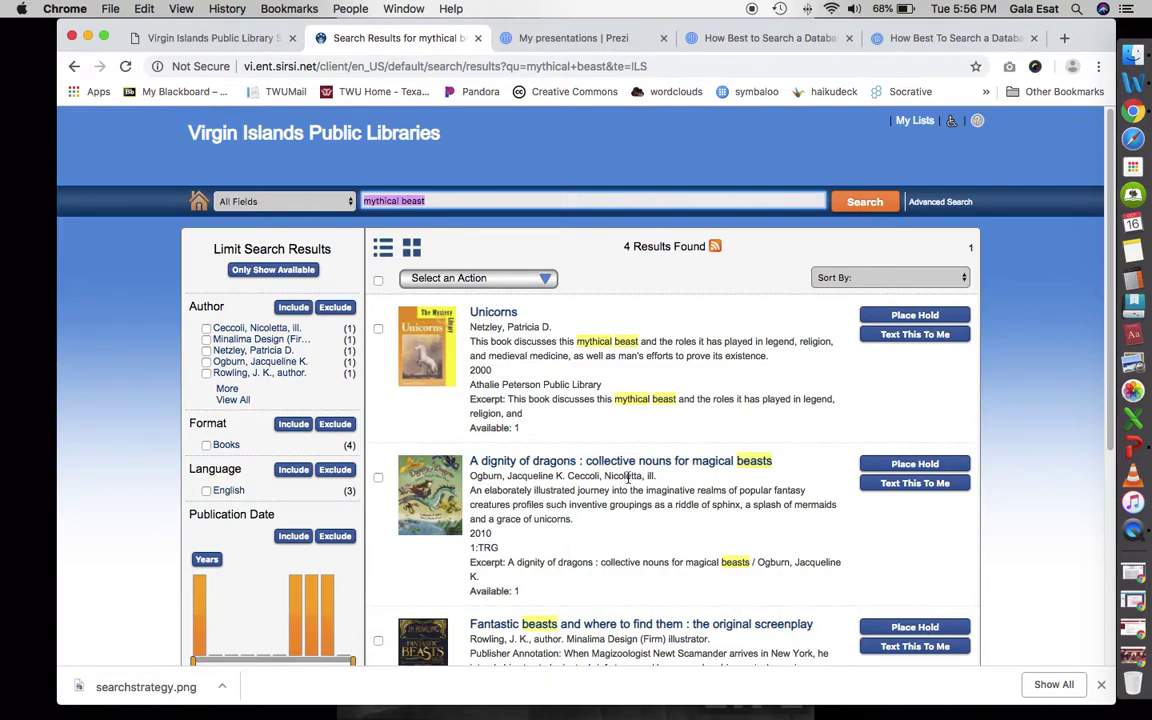
# - Look through the titles found for "mythical beast" and examine the filters for limiting results by subject, material type and library
pyautogui.scroll(-7, 640, 470)
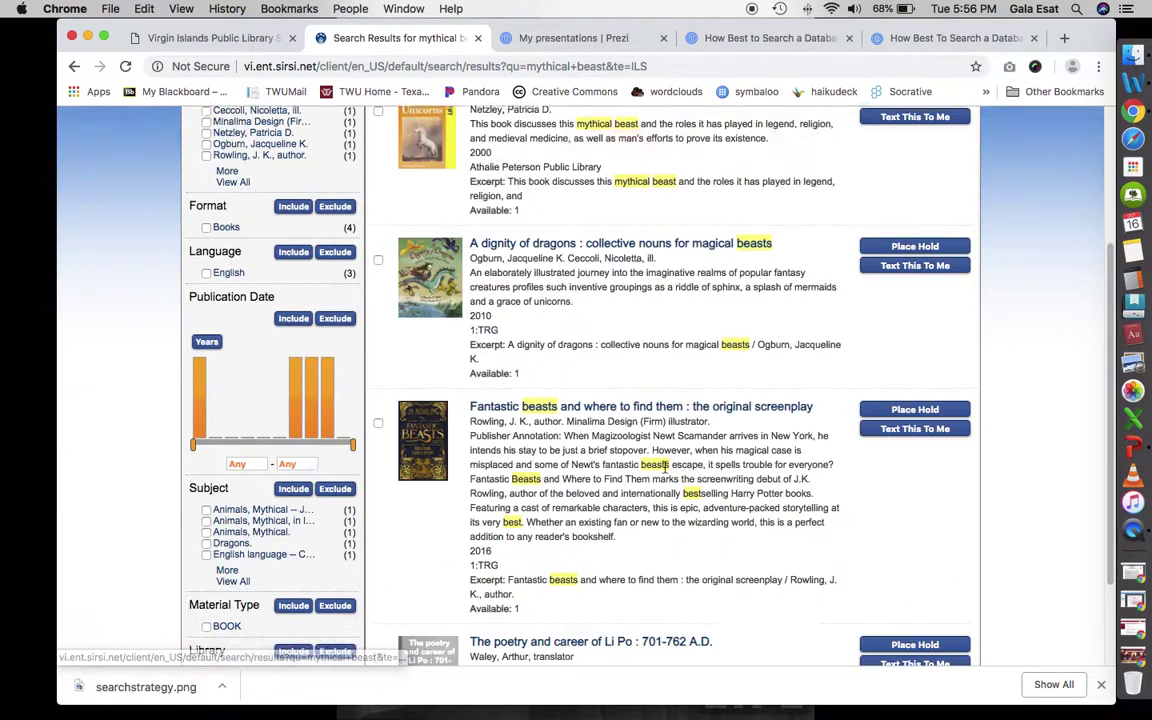
pyautogui.scroll(7, 660, 473)
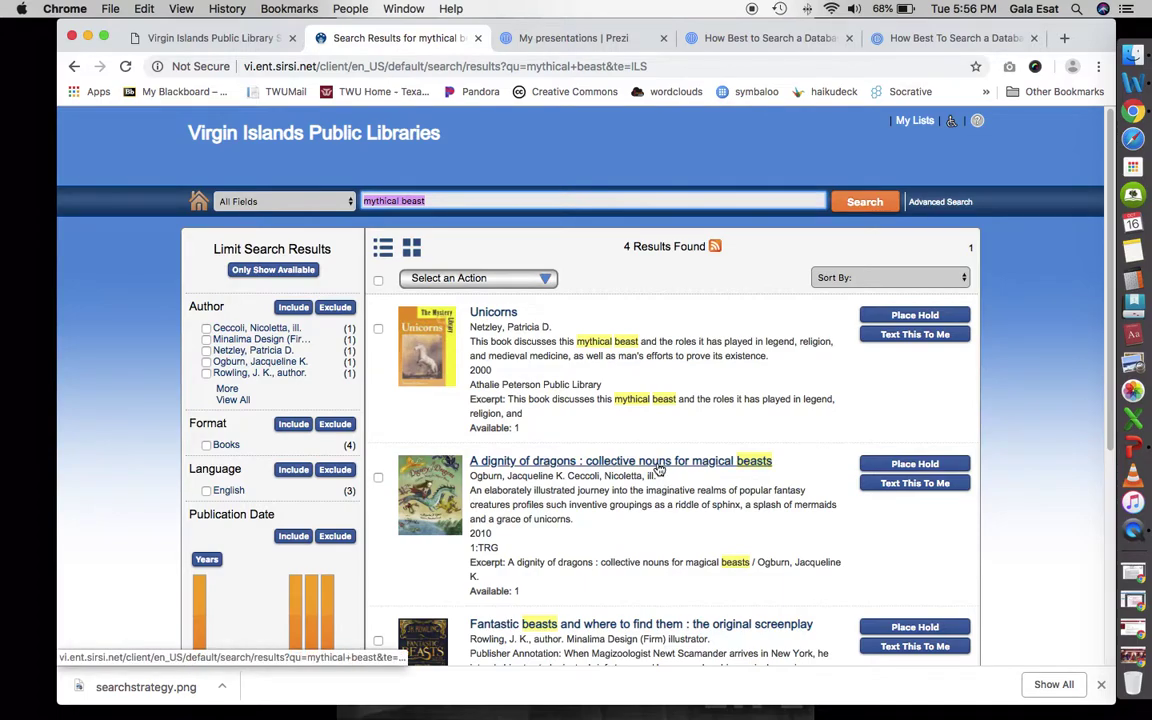
pyautogui.scroll(-2, 660, 470)
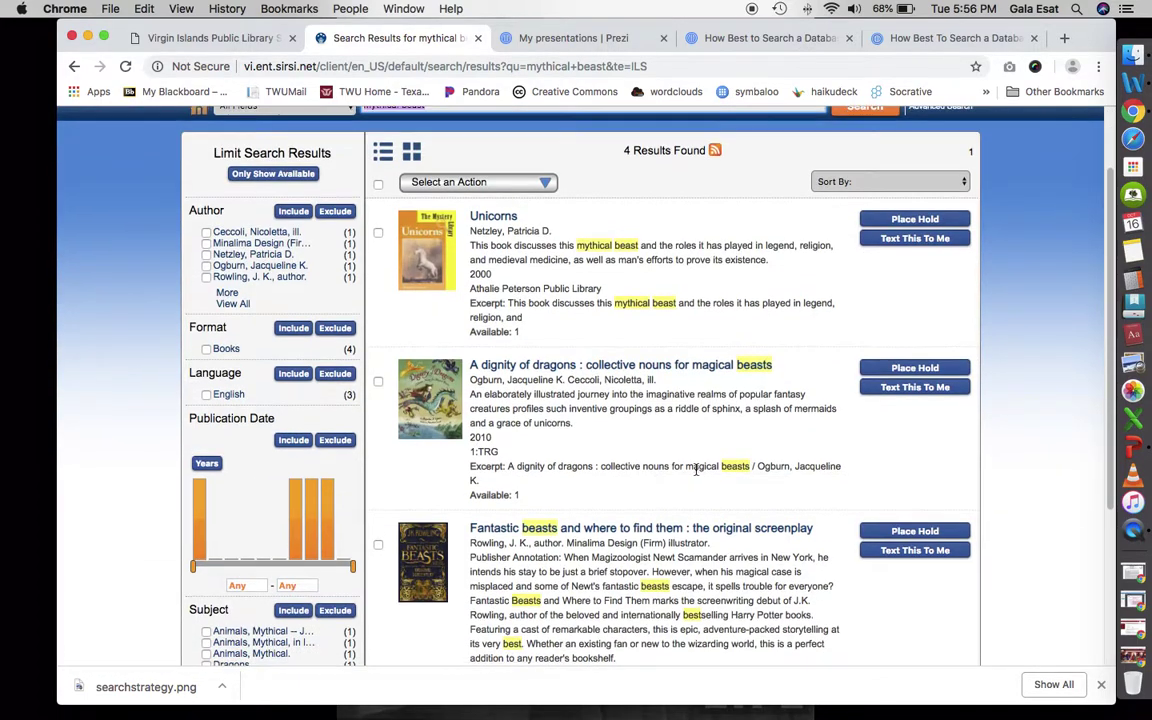
pyautogui.scroll(-3, 697, 470)
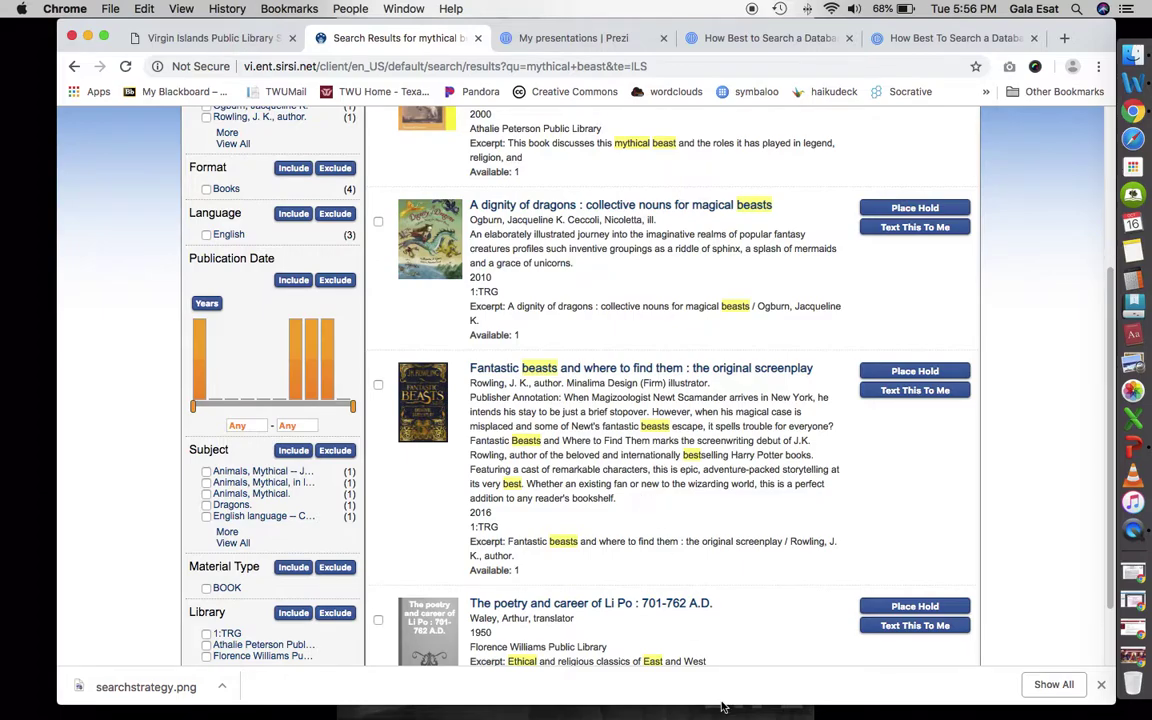
pyautogui.scroll(4, 583, 520)
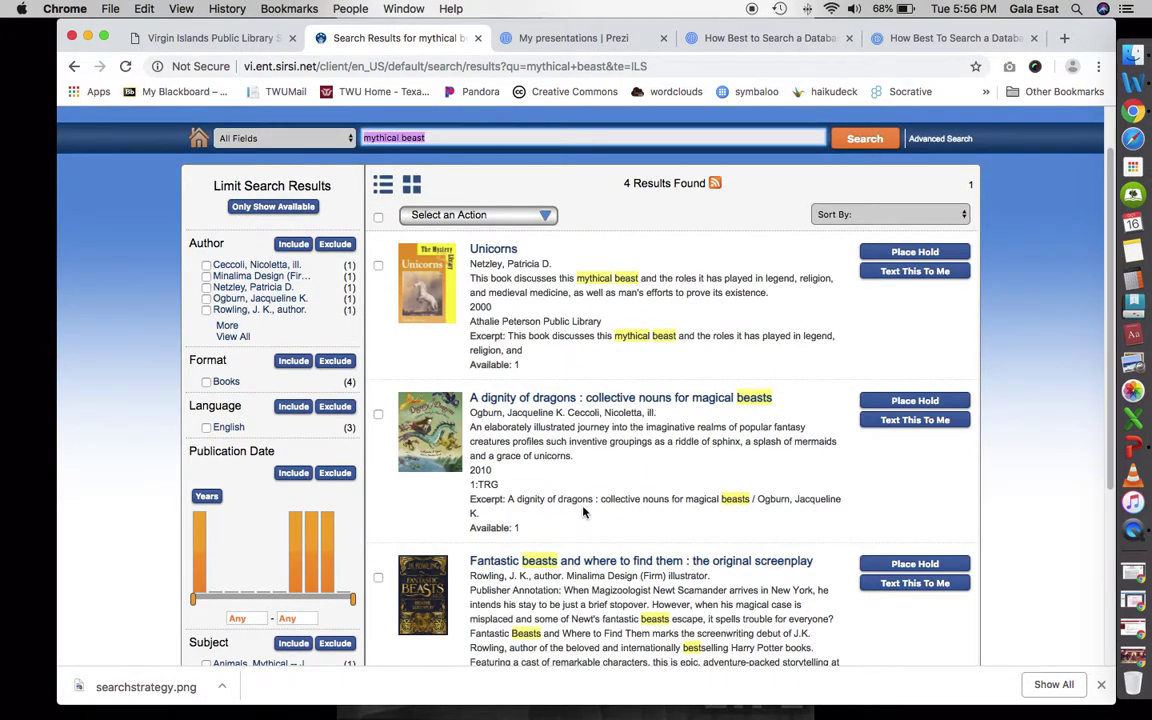
pyautogui.scroll(2, 609, 481)
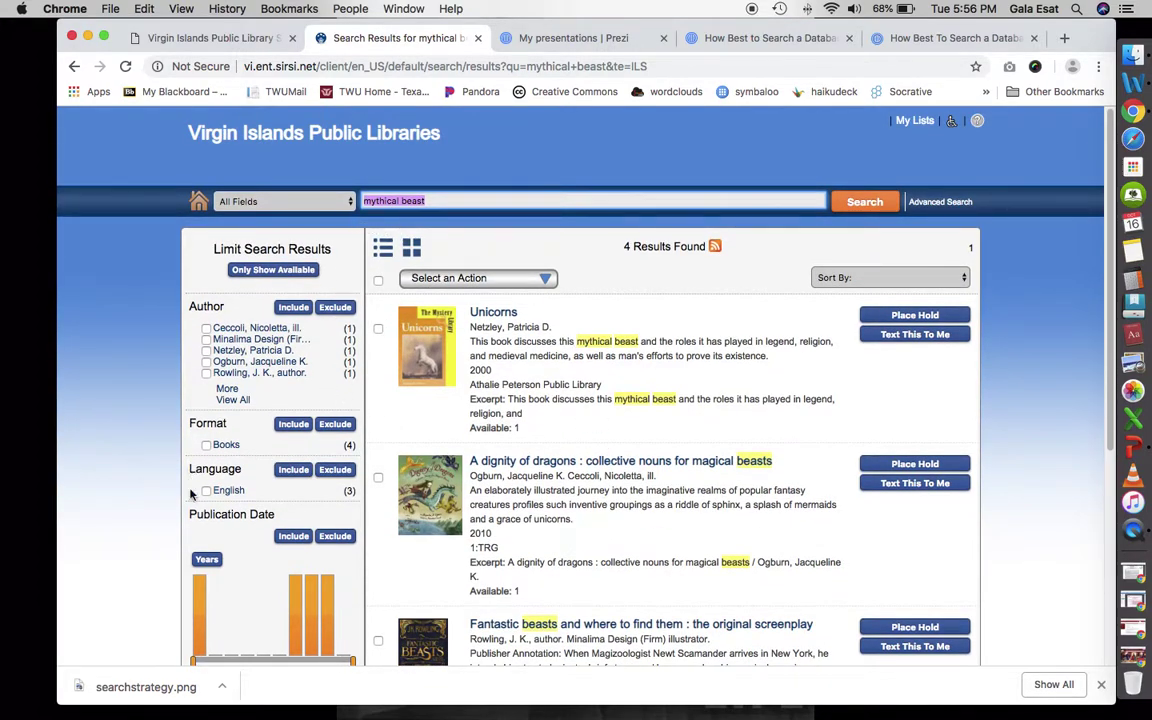
pyautogui.scroll(-5, 240, 555)
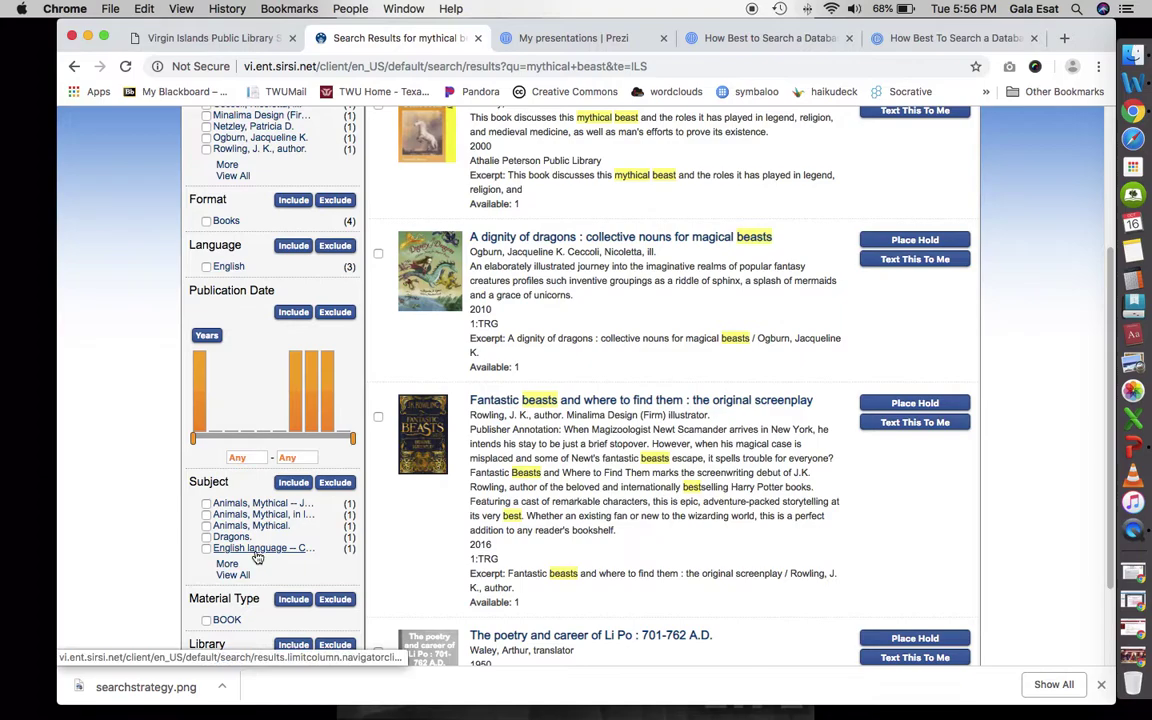
pyautogui.scroll(-3, 288, 555)
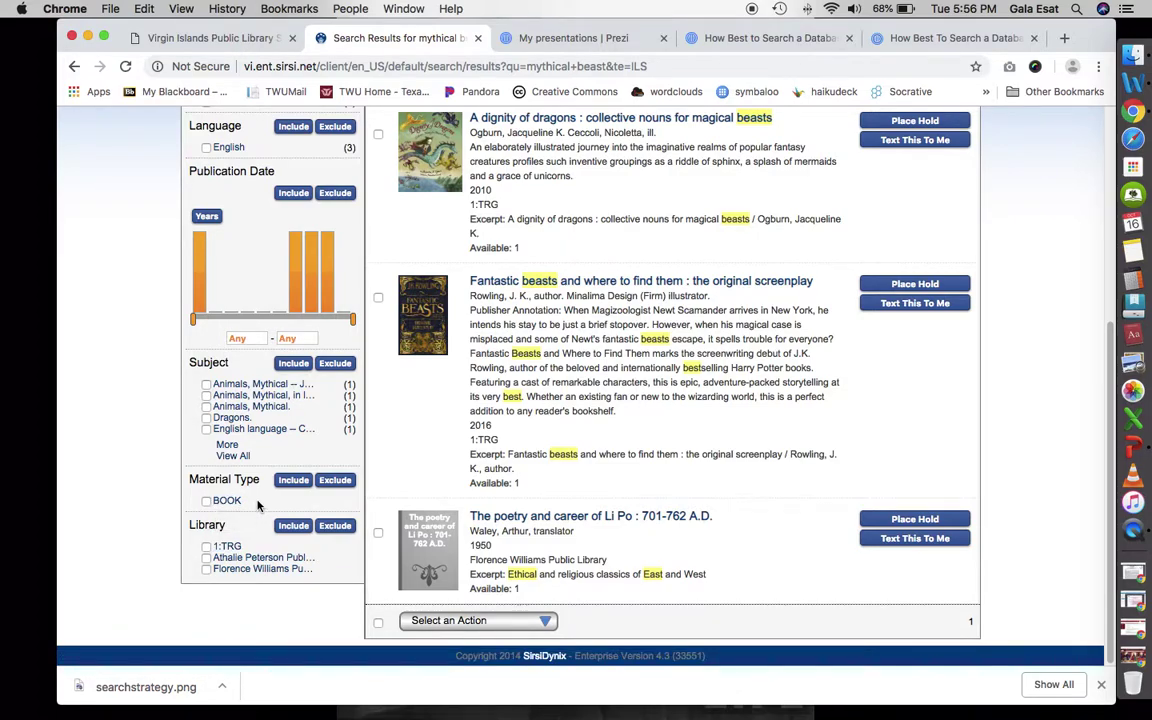
pyautogui.scroll(2, 257, 506)
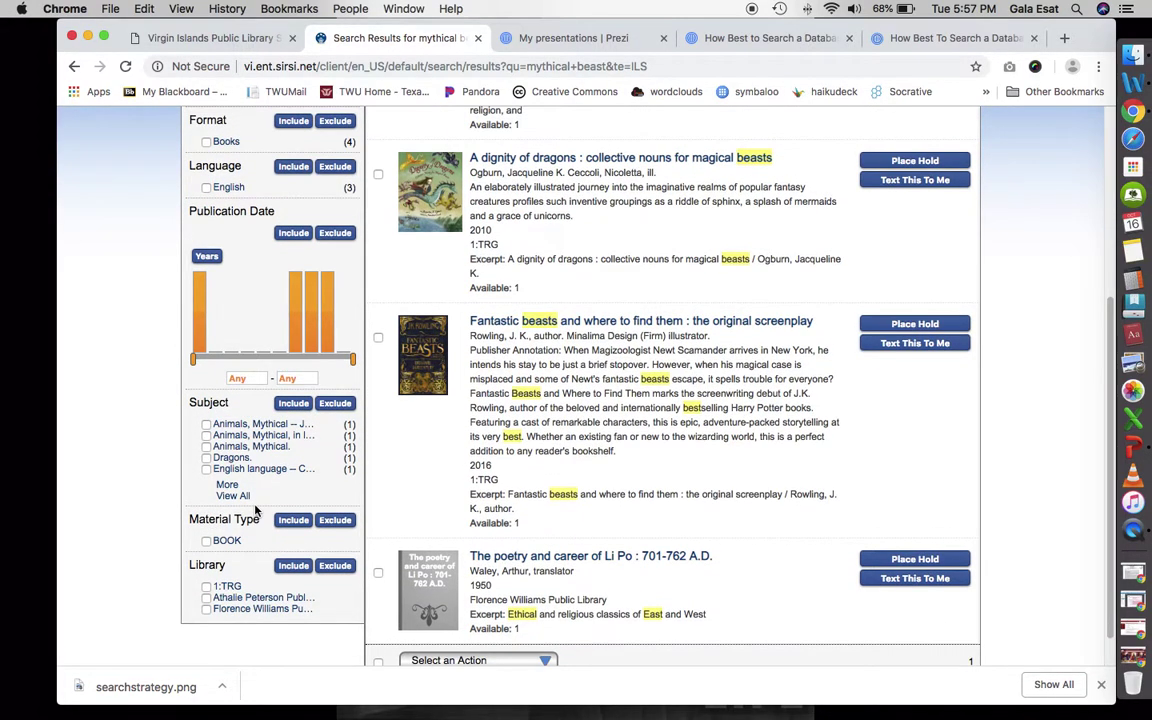
pyautogui.scroll(1, 245, 515)
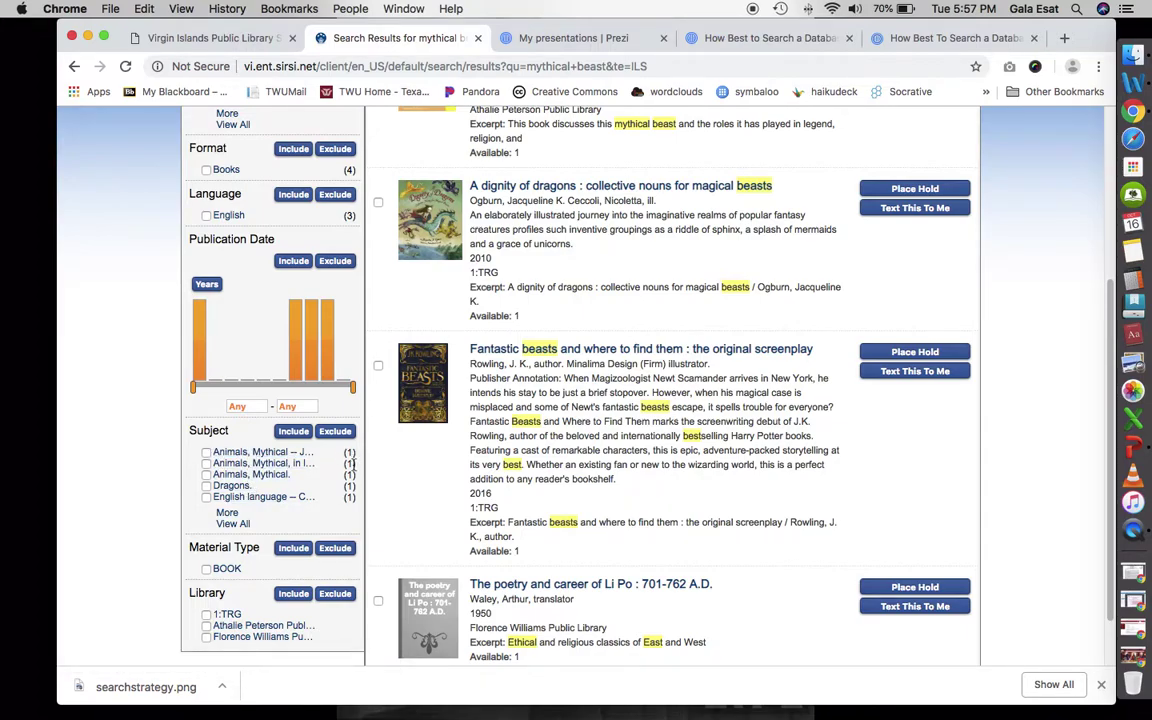
# - Set the publication date filter's range to 1994 through 2005
pyautogui.scroll(2, 330, 460)
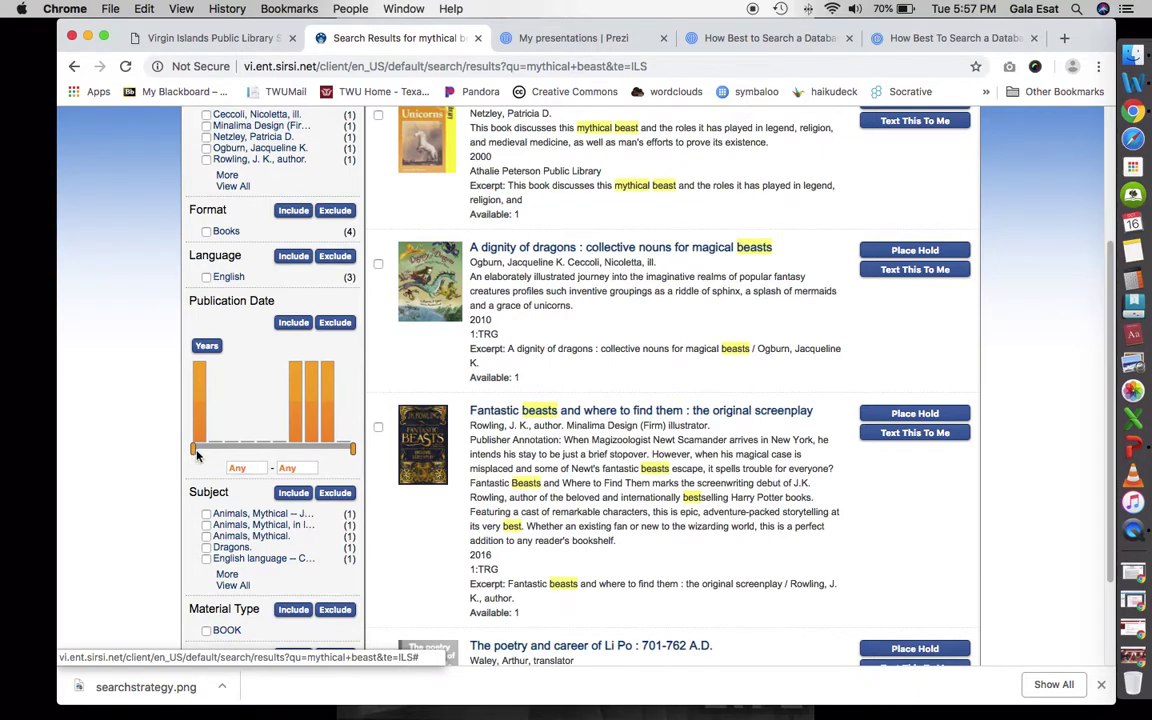
pyautogui.moveTo(194, 450); pyautogui.dragTo(272, 452)
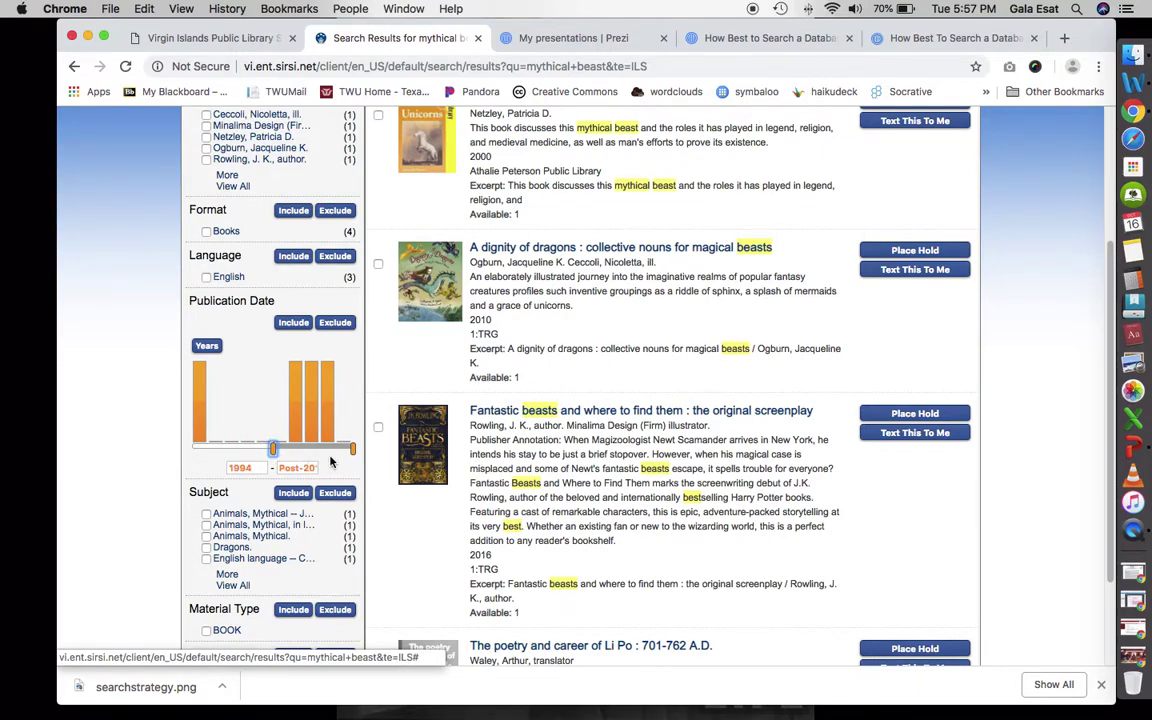
pyautogui.moveTo(352, 450); pyautogui.dragTo(305, 452)
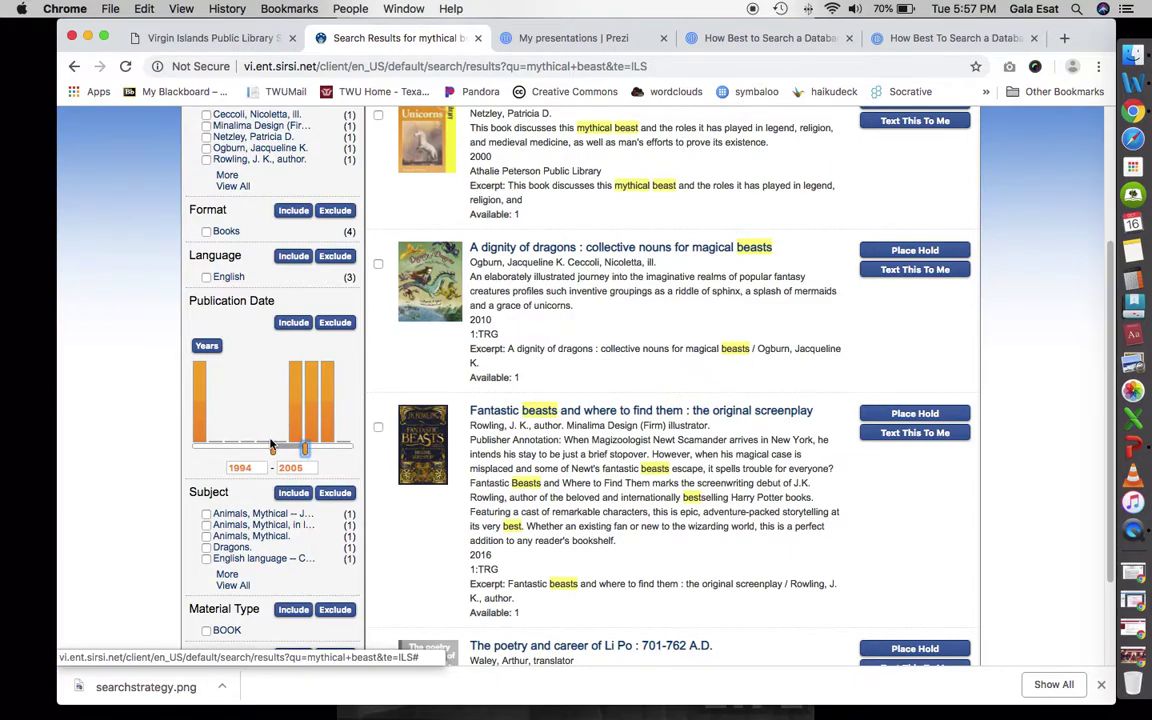
# - Open the catalog's advanced search and enter "mythical beast" both as all these words and as the exact phrase
pyautogui.scroll(2, 270, 444)
pyautogui.scroll(4, 230, 320)
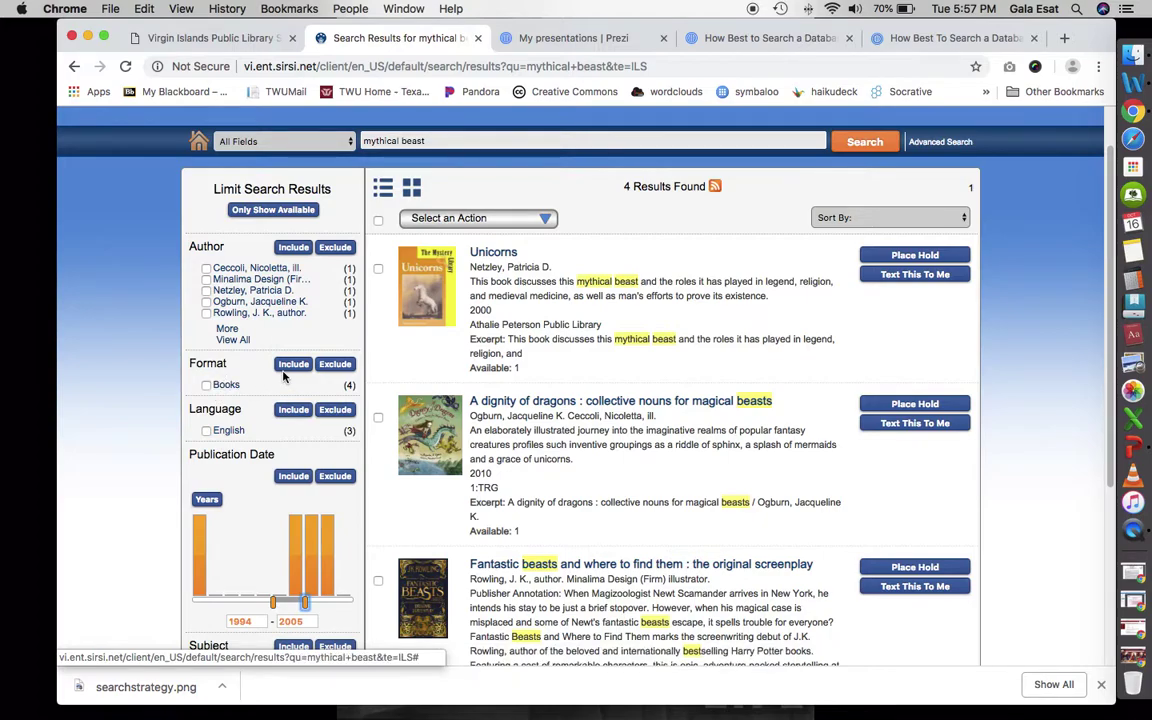
pyautogui.scroll(2, 260, 355)
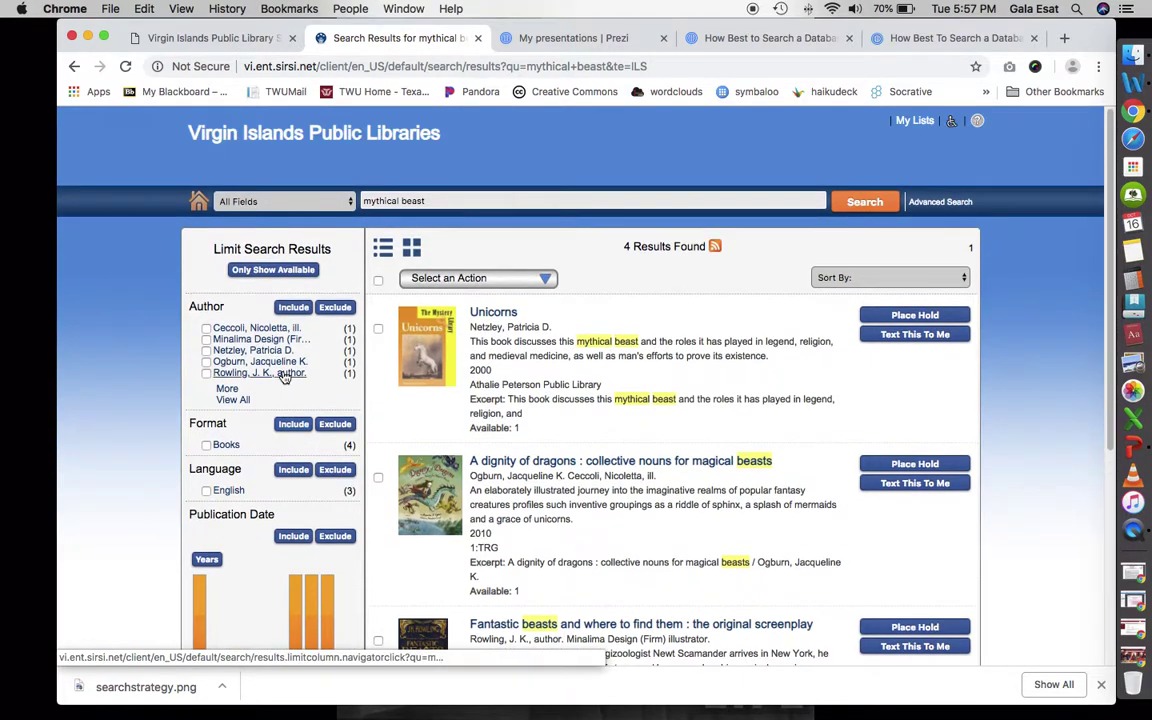
pyautogui.click(952, 203)
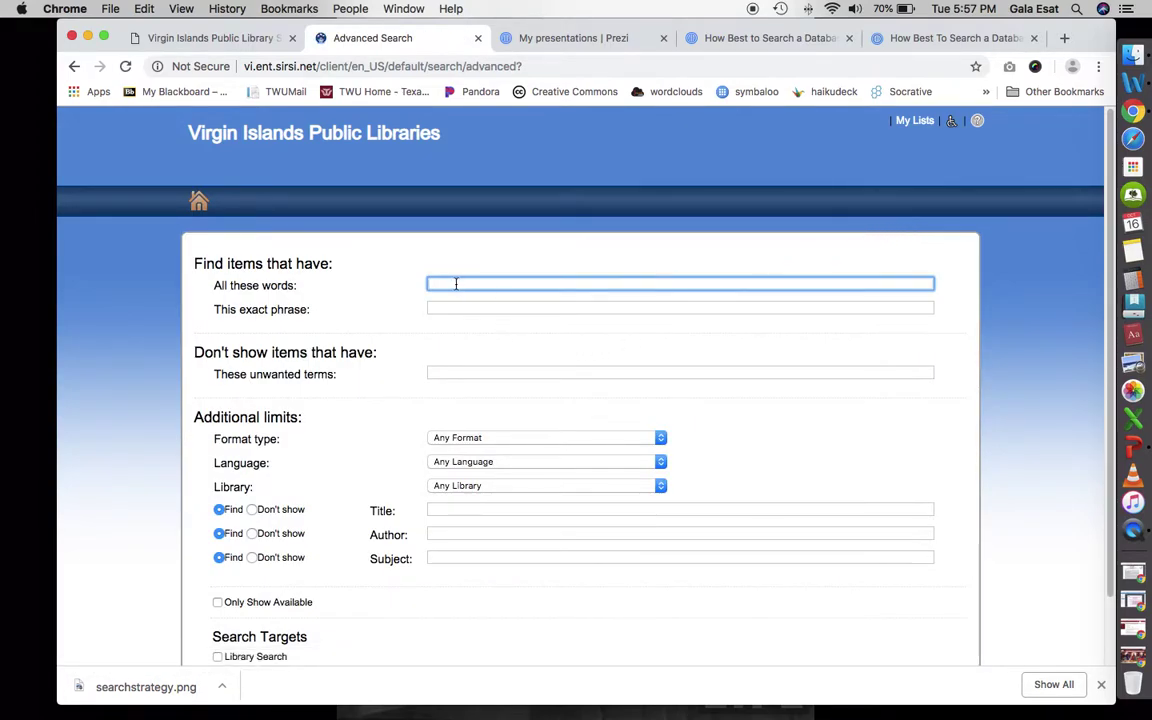
pyautogui.write('mythical beast')
pyautogui.click(466, 305)
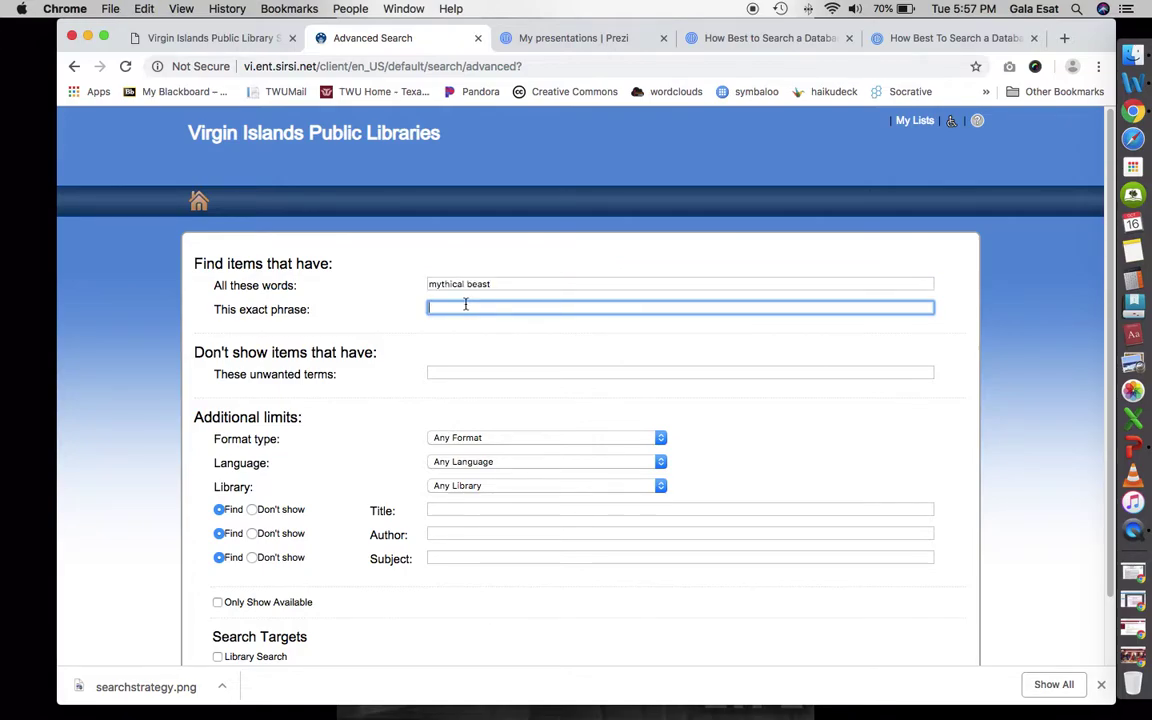
pyautogui.write('mythical beast')
# - Exclude the unwanted term "animals" and run the advanced search for "mythical beast"
pyautogui.click(447, 371)
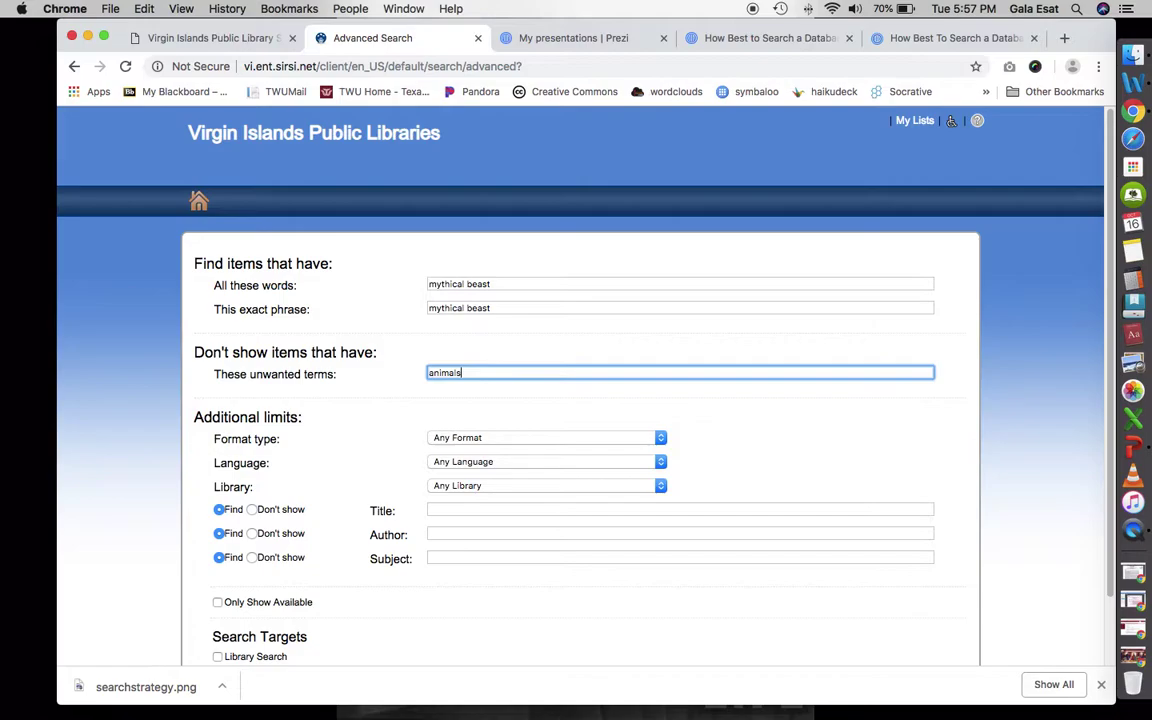
pyautogui.scroll(-3, 474, 524)
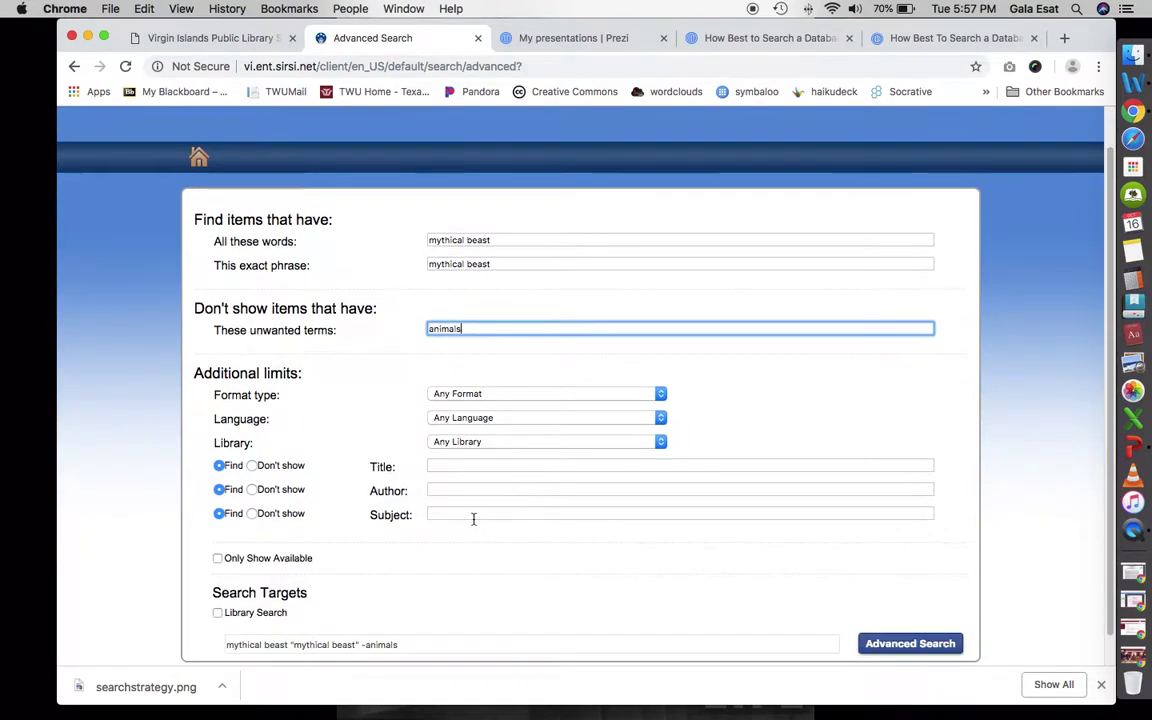
pyautogui.click(880, 617)
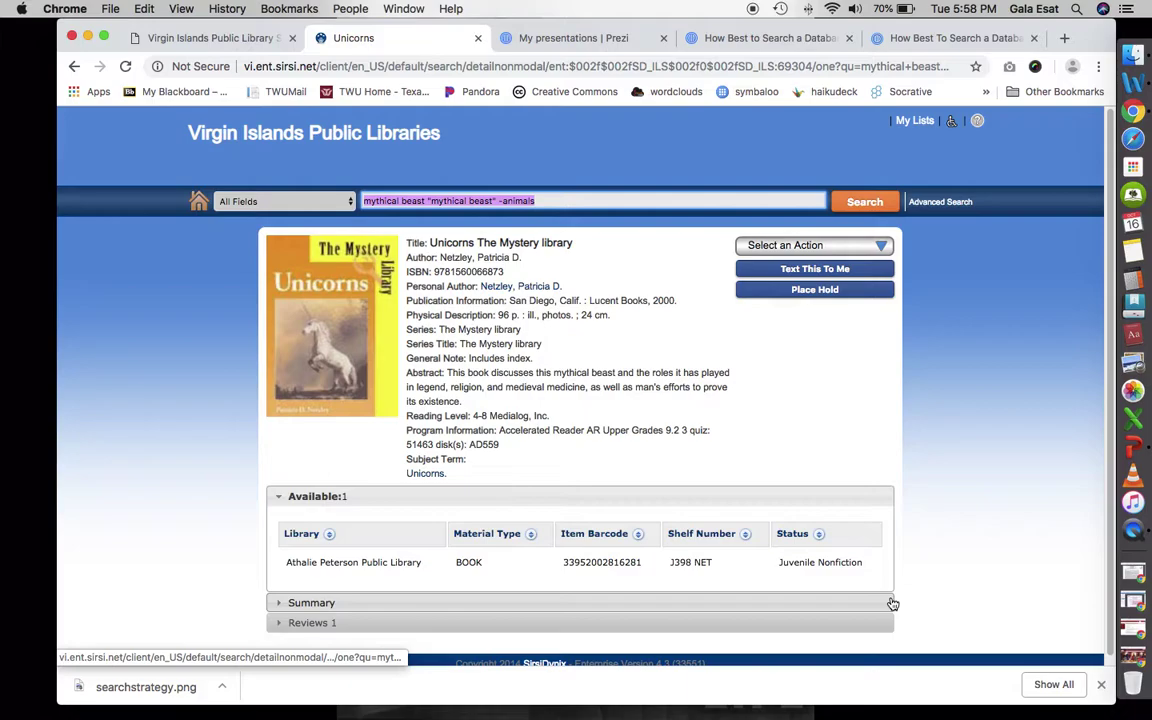
pyautogui.click(563, 202)
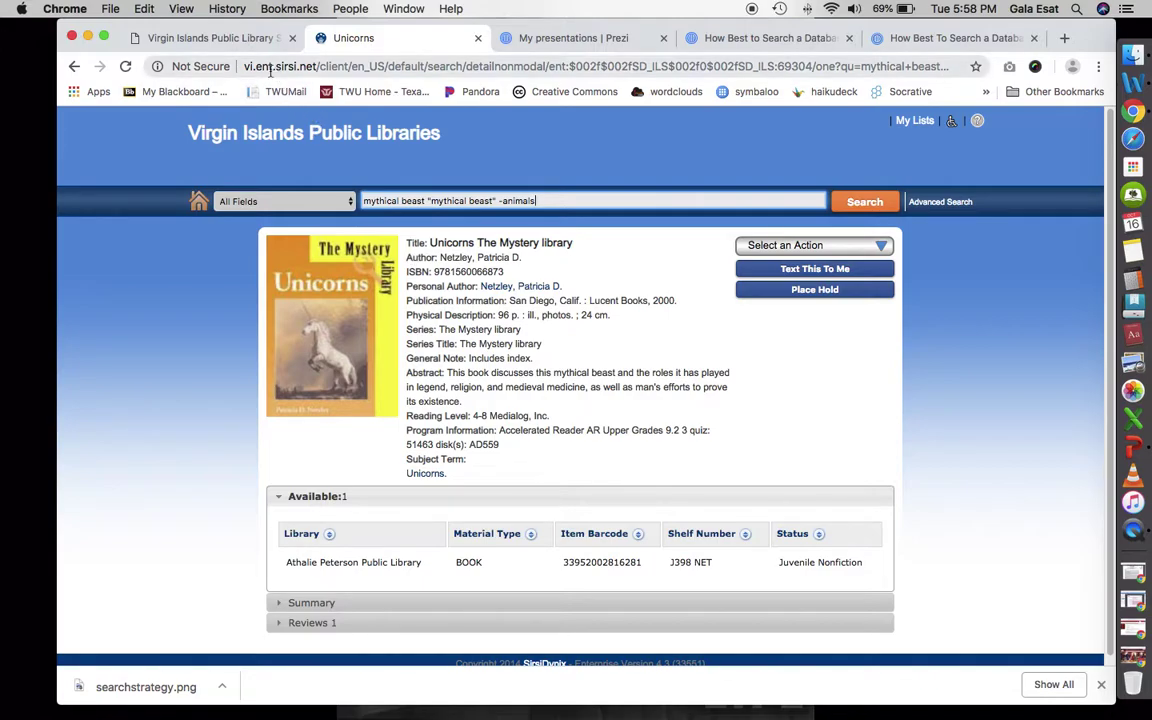
# - Return to the Virgin Islands Public Library System home page and look through its resources
pyautogui.click(193, 38)
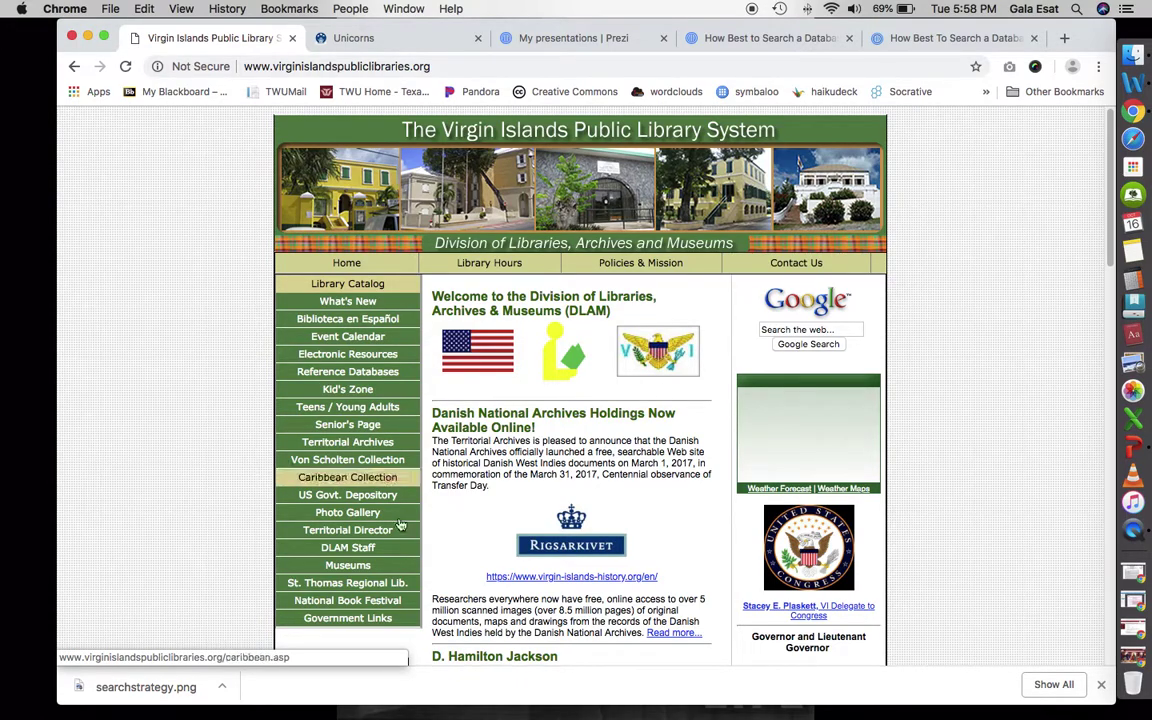
pyautogui.scroll(-10, 643, 440)
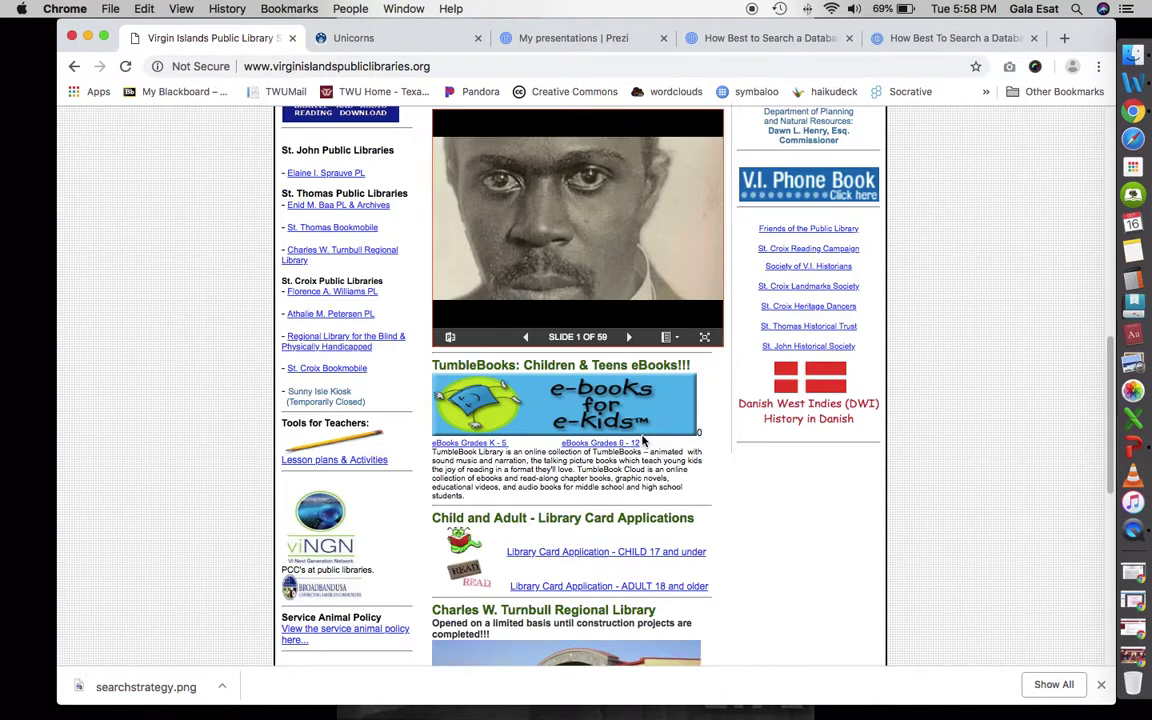
pyautogui.scroll(-5, 643, 440)
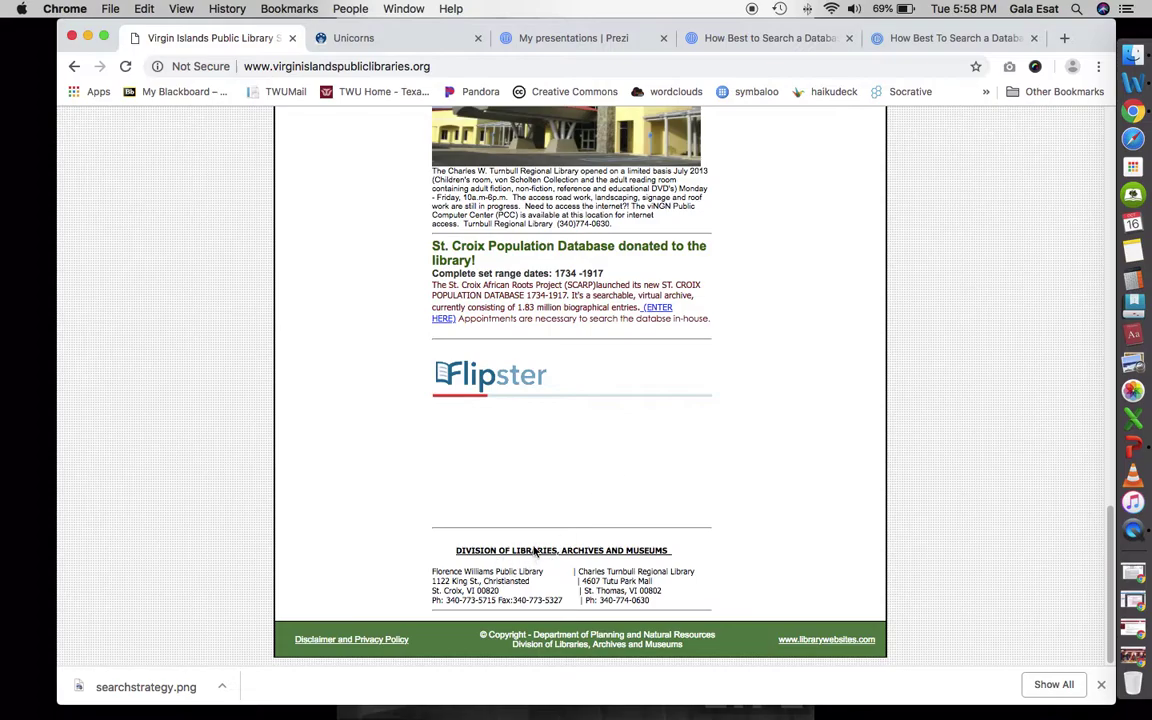
pyautogui.scroll(3, 533, 551)
pyautogui.scroll(15, 533, 551)
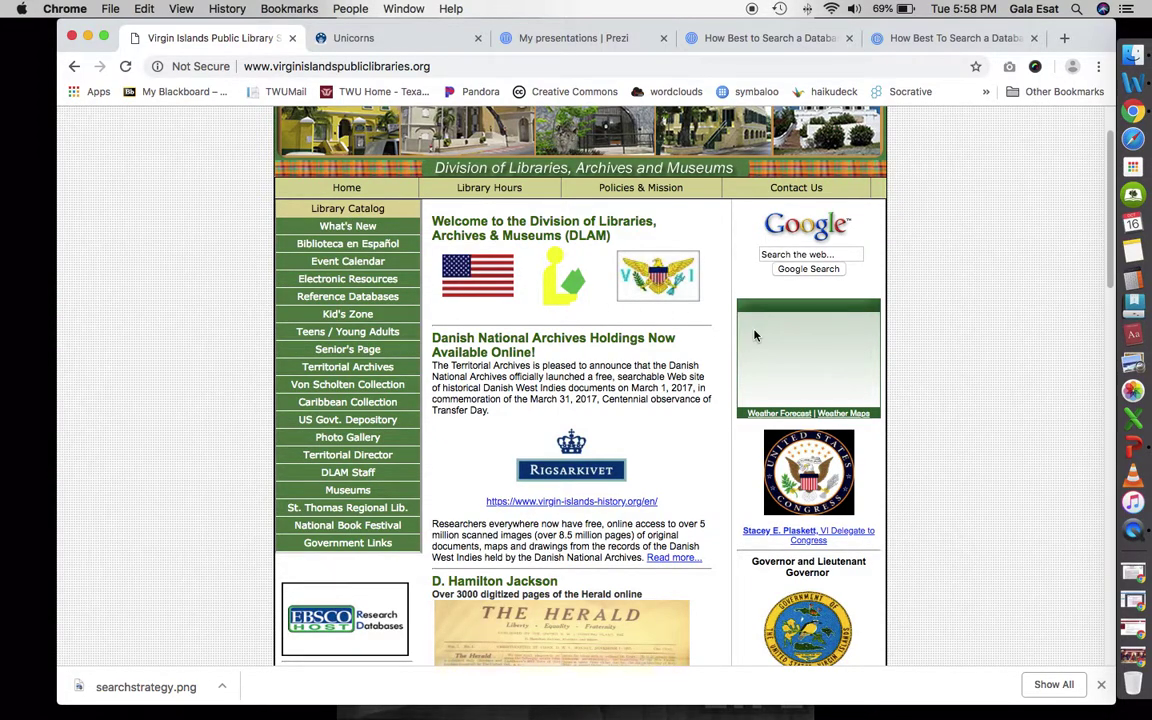
# - Open the library's Electronic Resources page and examine its law, newspaper, library institution and government links
pyautogui.click(372, 283)
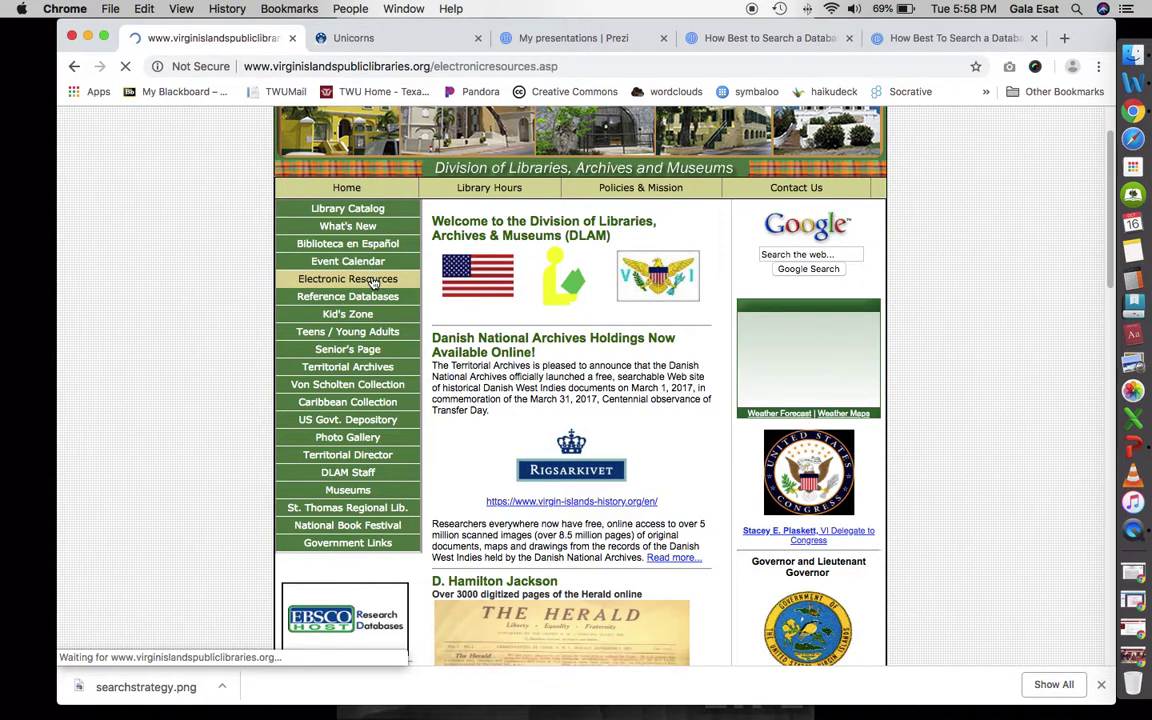
pyautogui.scroll(-2, 600, 415)
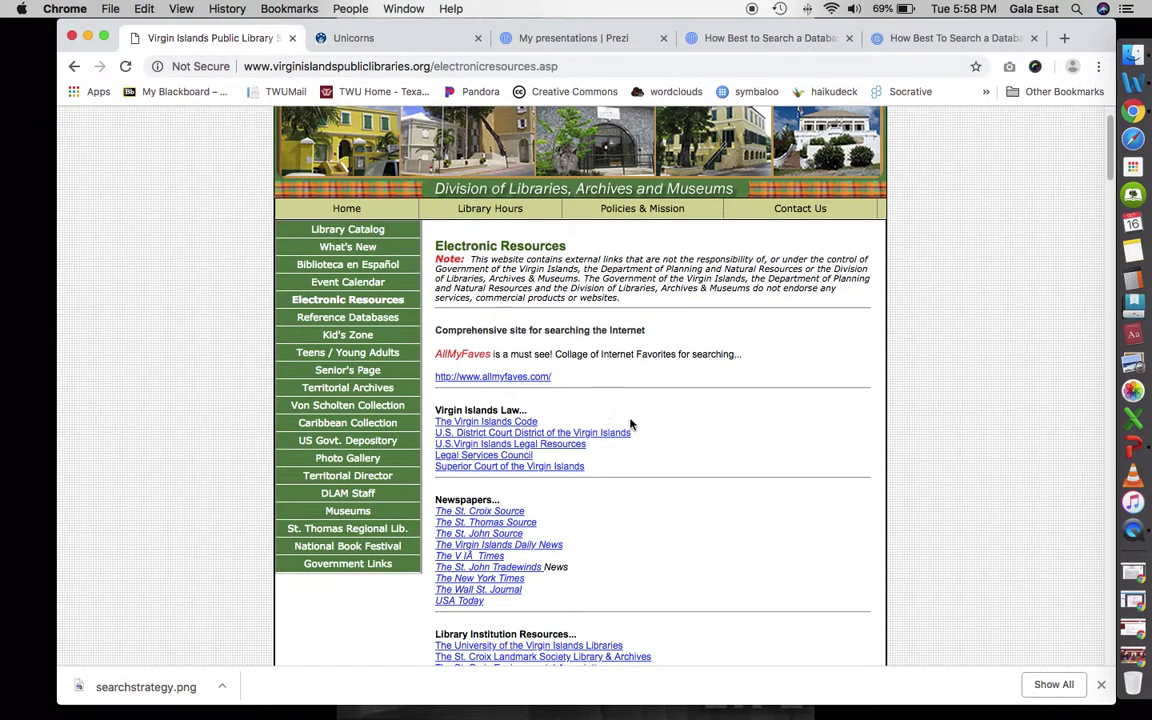
pyautogui.scroll(-3, 632, 425)
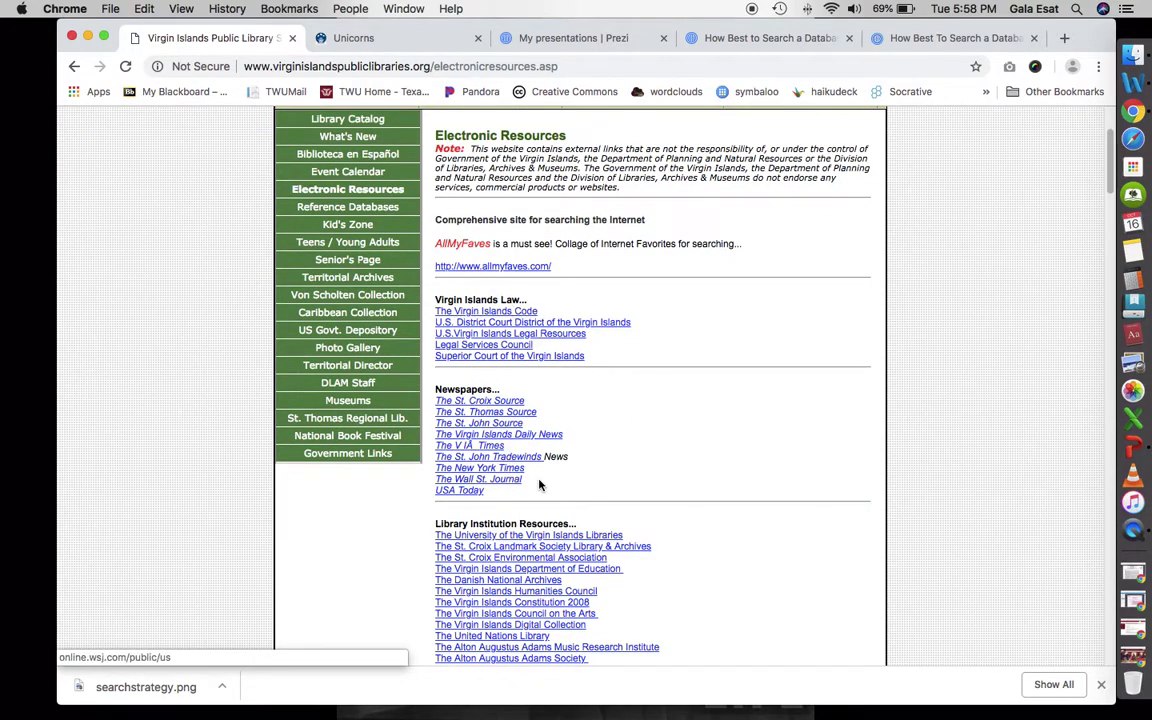
pyautogui.scroll(-2, 539, 485)
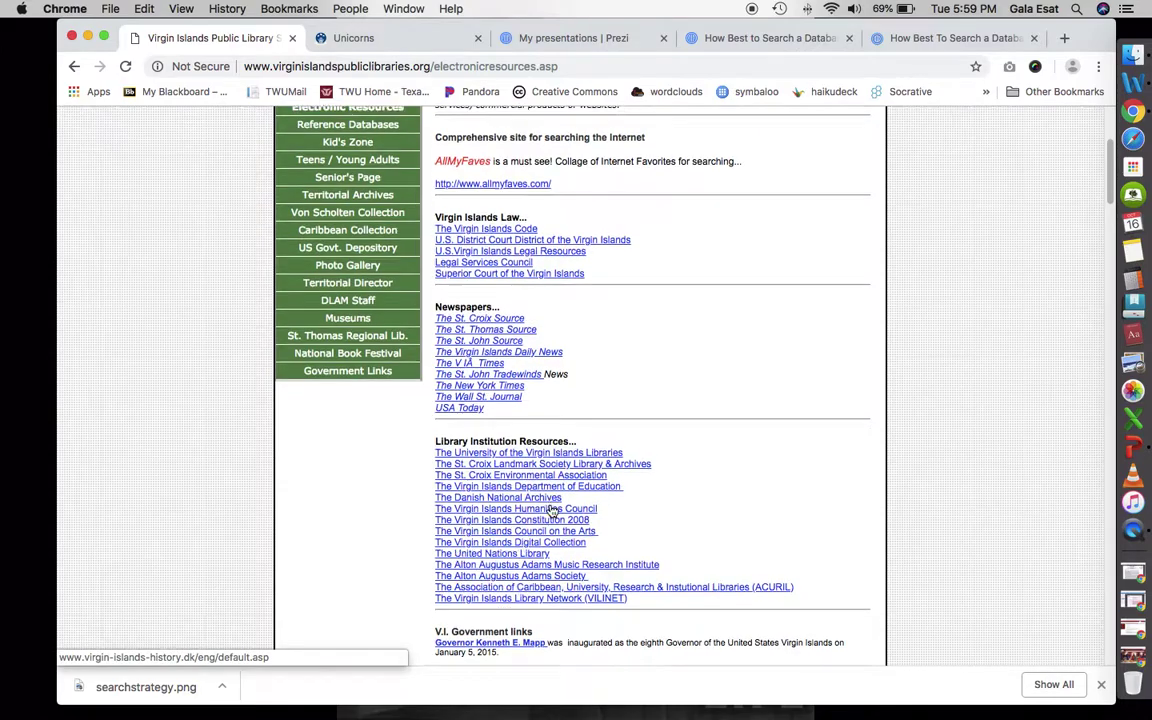
pyautogui.scroll(-8, 550, 510)
pyautogui.scroll(-8, 496, 522)
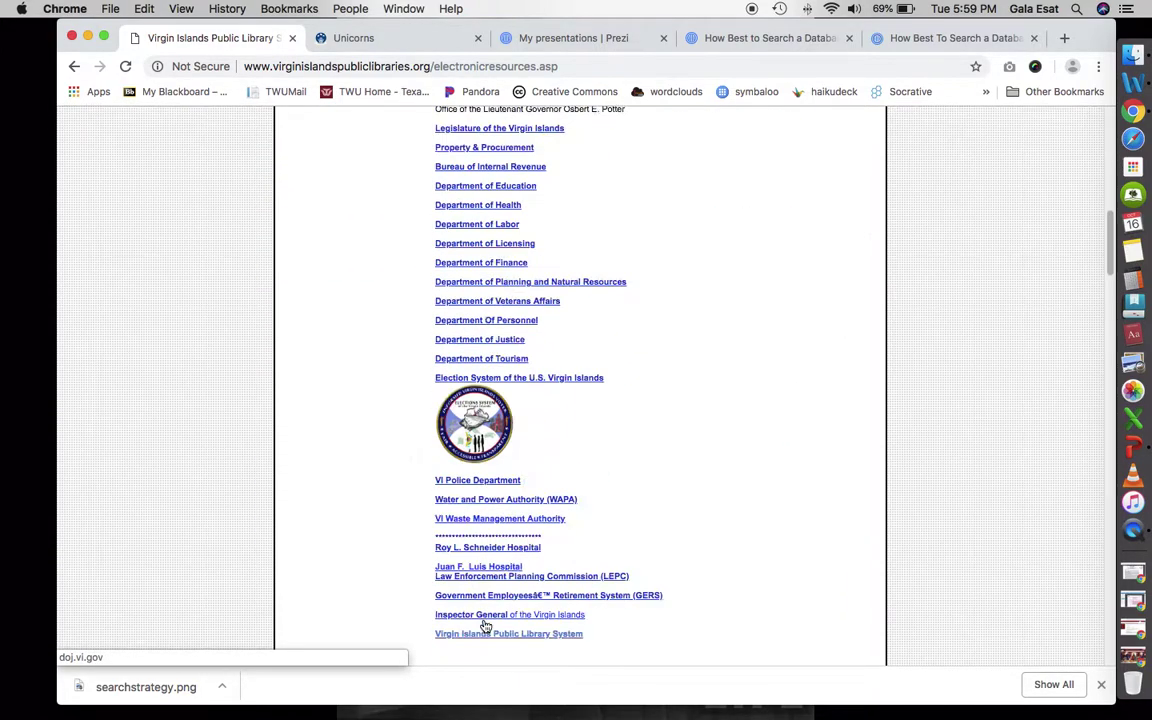
pyautogui.scroll(15, 485, 625)
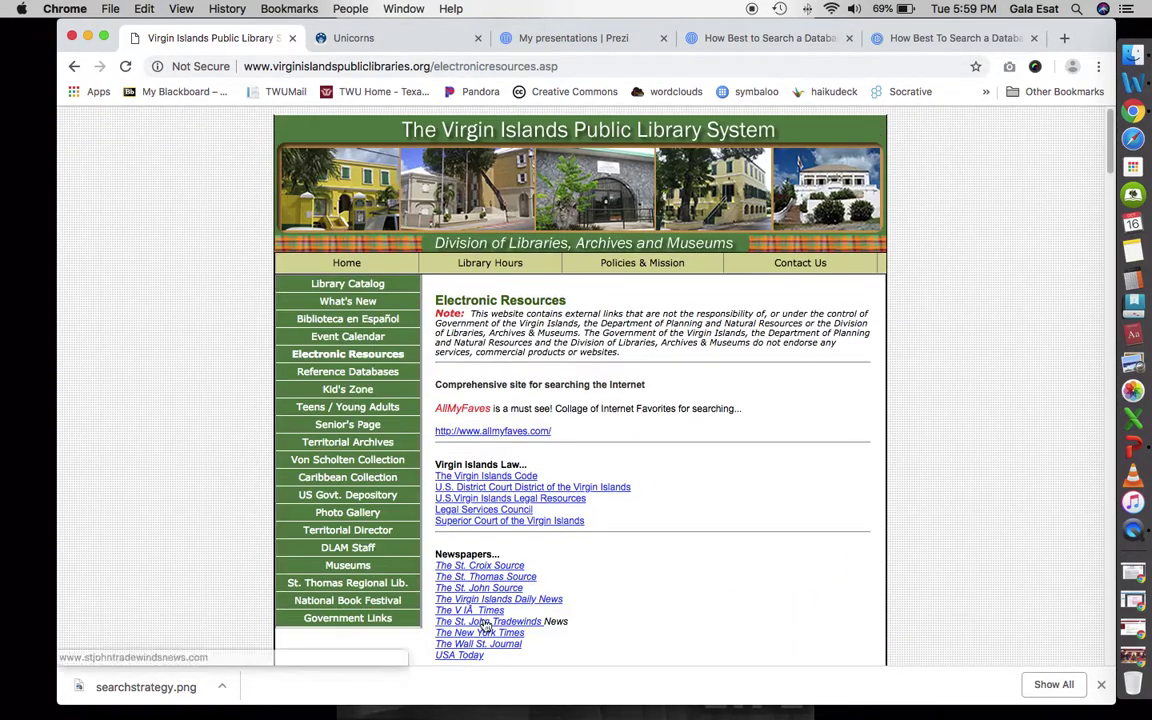
# - Open the library's Reference Databases, log in to EBSCOhost with the prefilled credentials and look over the basic search options
pyautogui.click(345, 372)
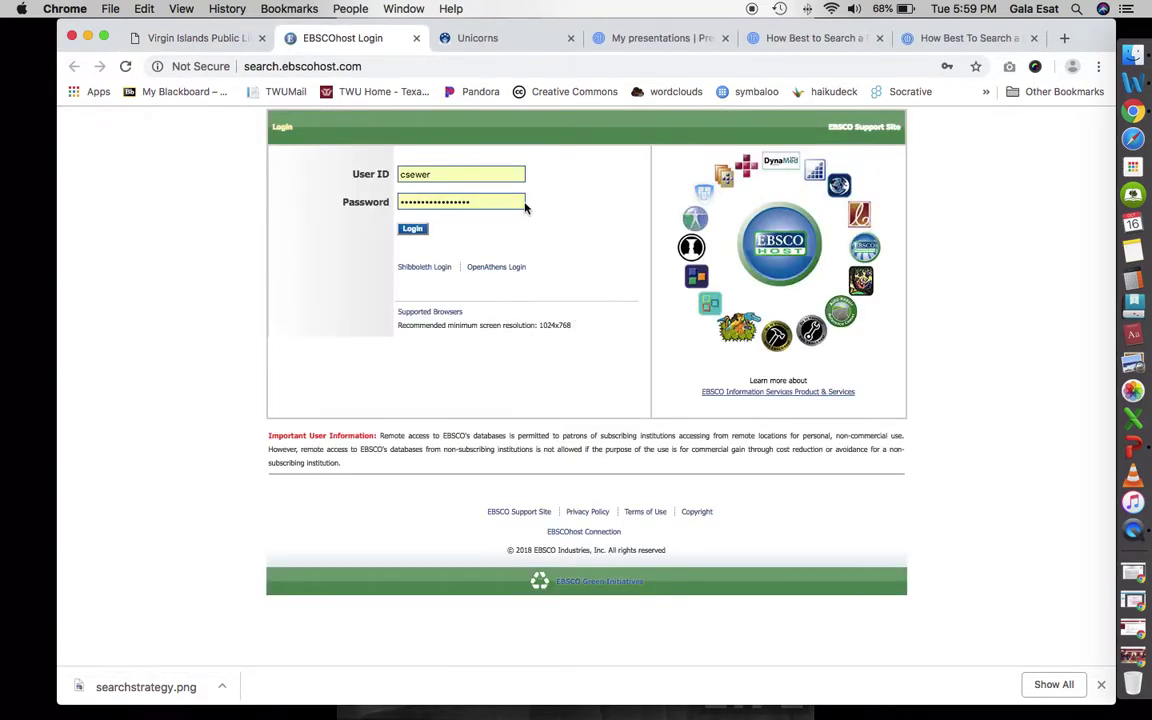
pyautogui.click(416, 231)
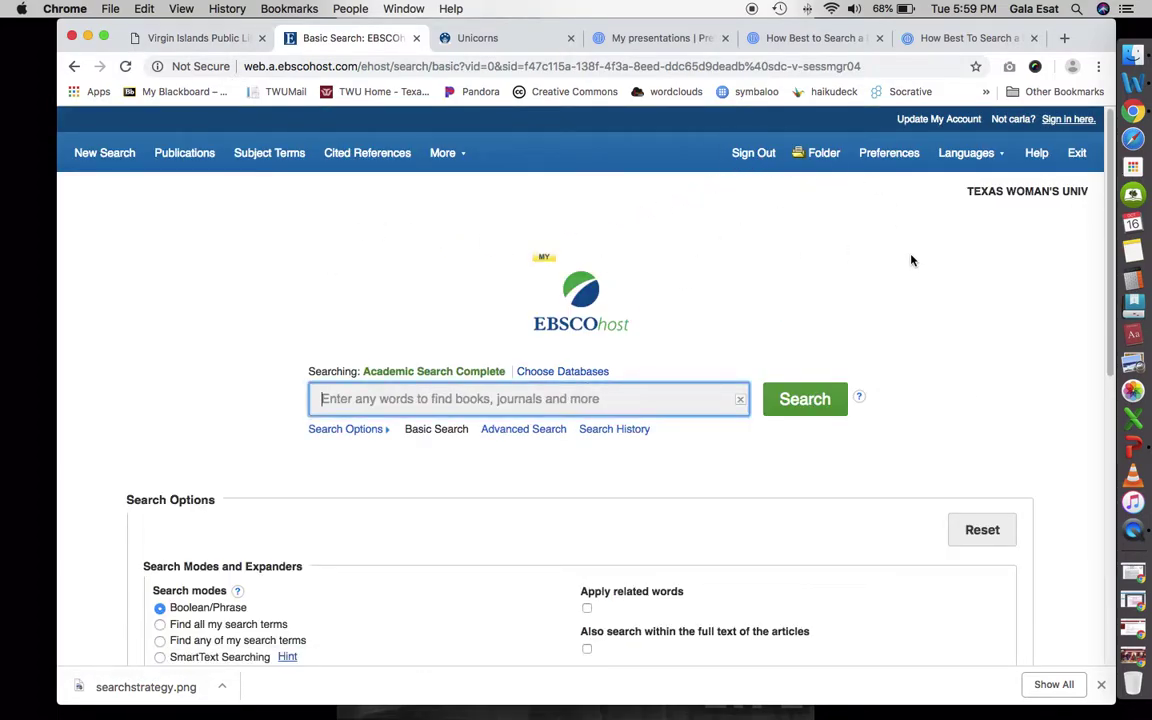
pyautogui.scroll(-5, 784, 309)
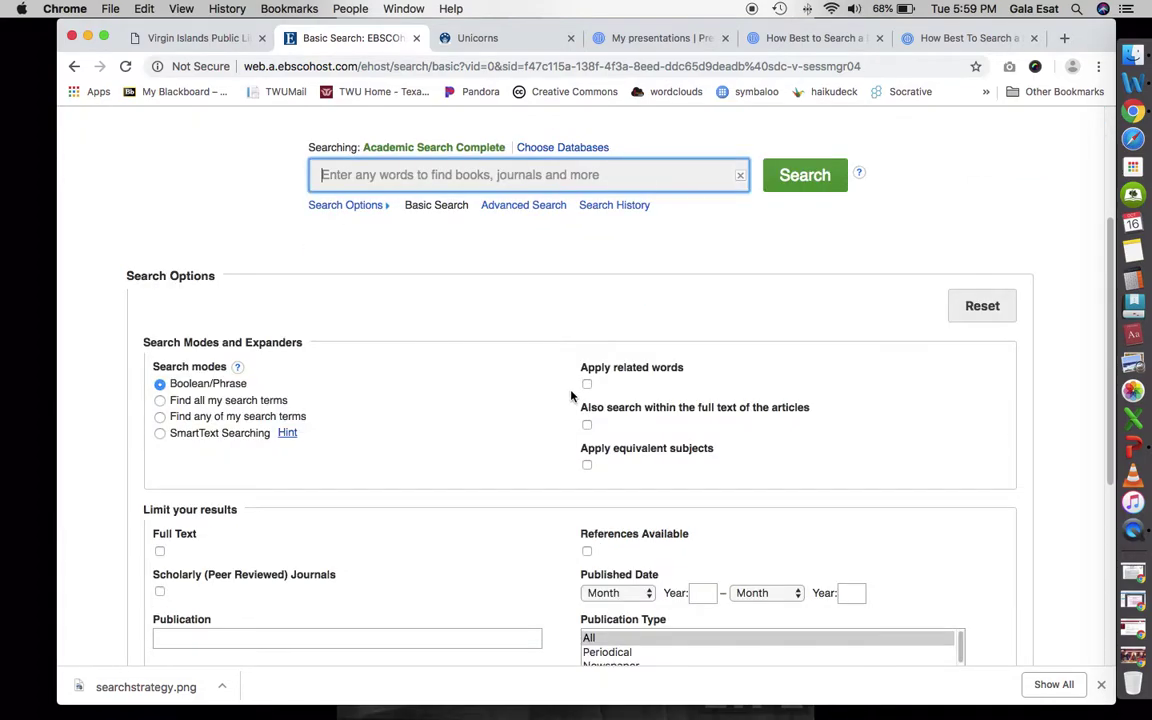
pyautogui.scroll(3, 571, 396)
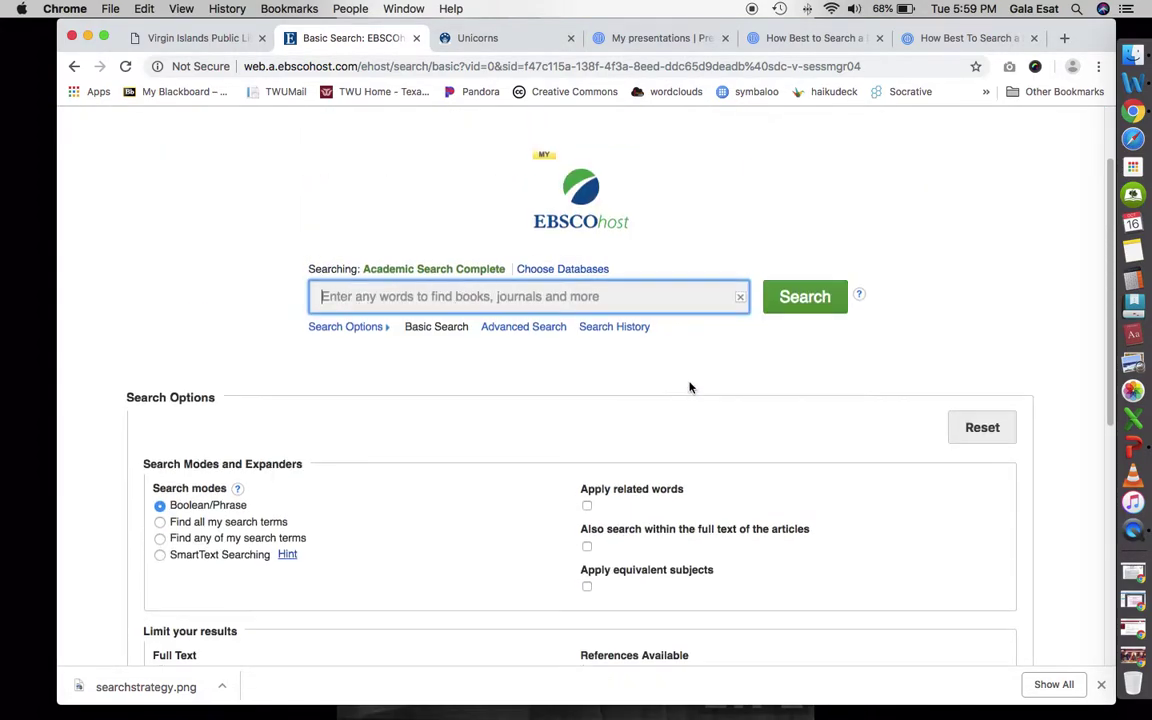
pyautogui.scroll(1, 689, 386)
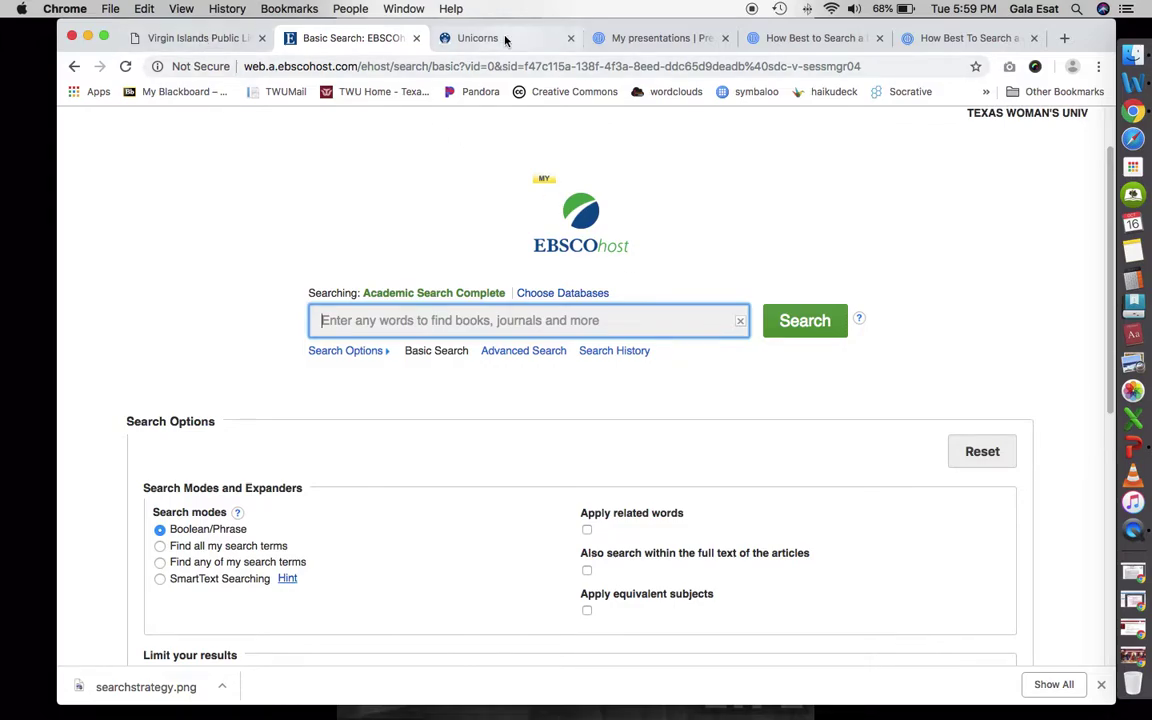
# - Open the Library Catalog from the library website, then return to the EBSCOhost basic search page
pyautogui.click(210, 38)
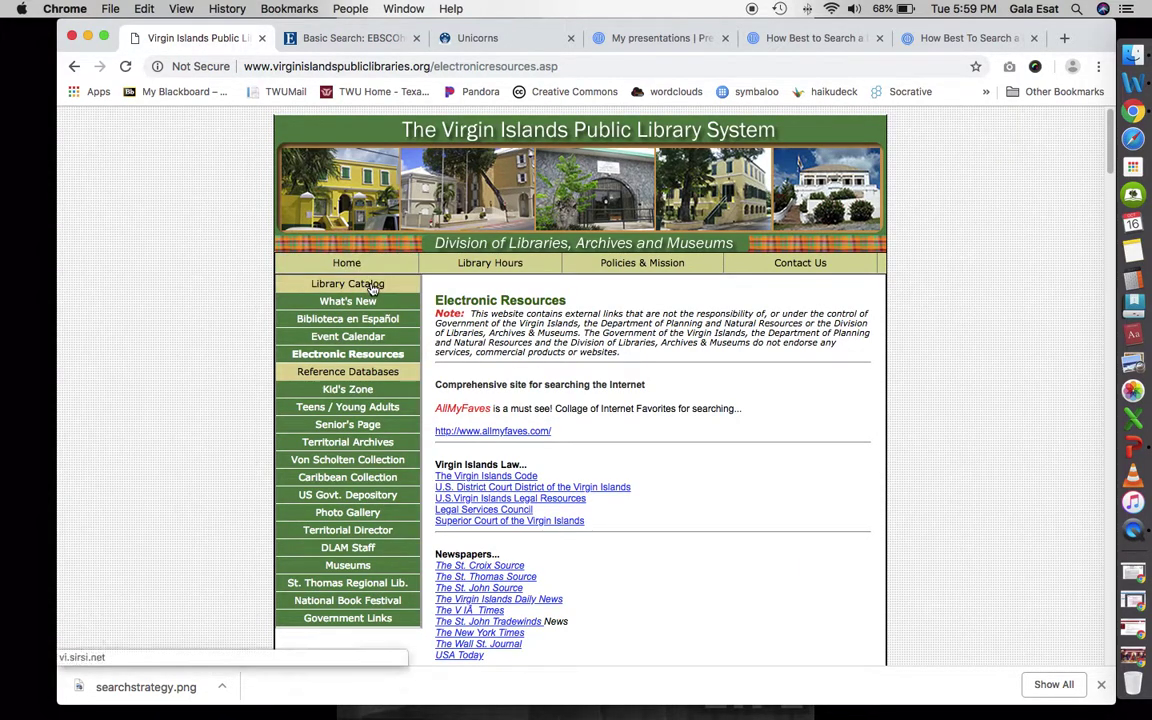
pyautogui.click(370, 285)
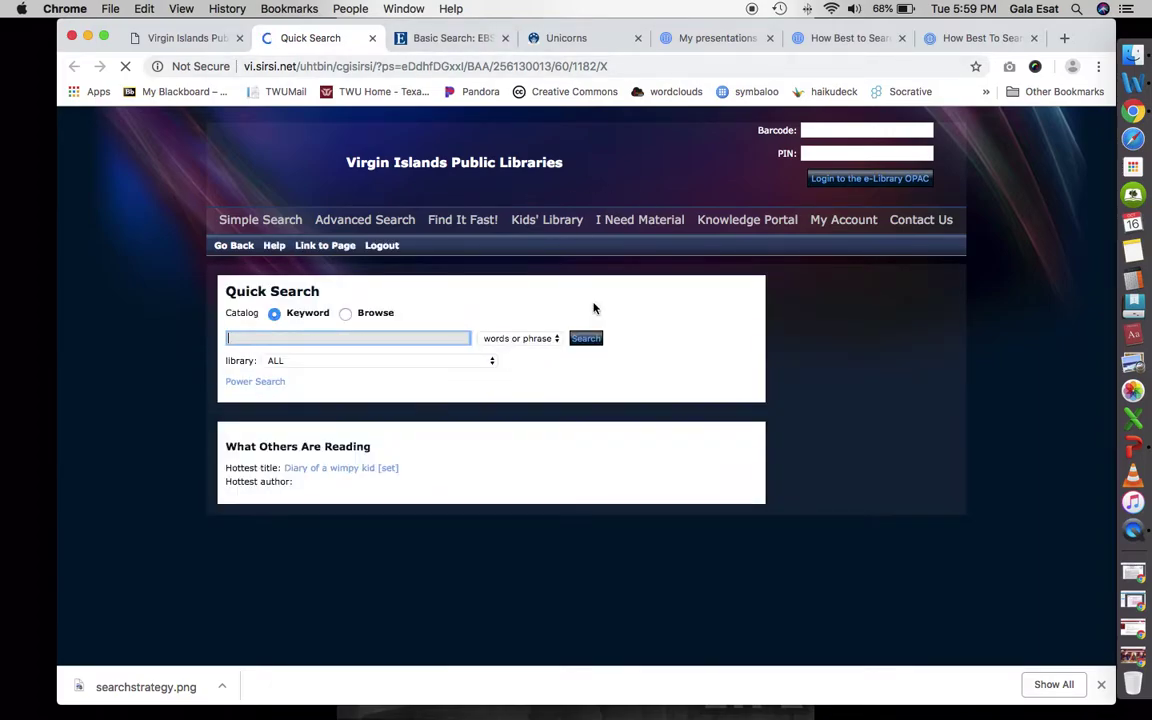
pyautogui.click(450, 37)
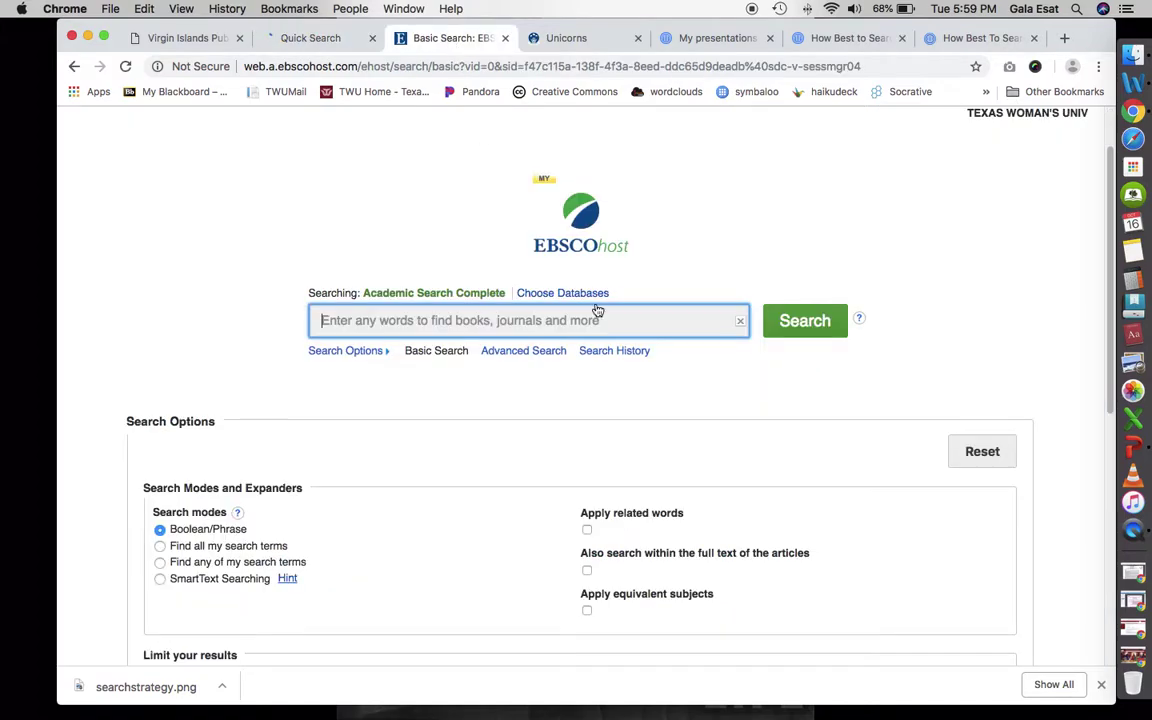